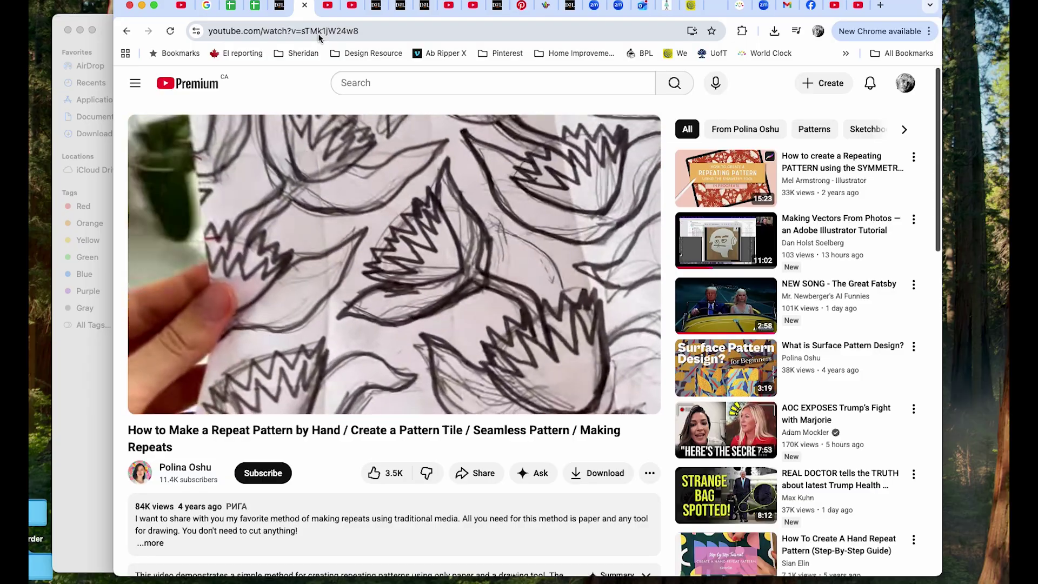
Step: Skim the seamless and repeating pattern tutorial videos and review the Project 3: Meaning in Colour brief
{"action": "left_click", "coordinate": [328, 6]}
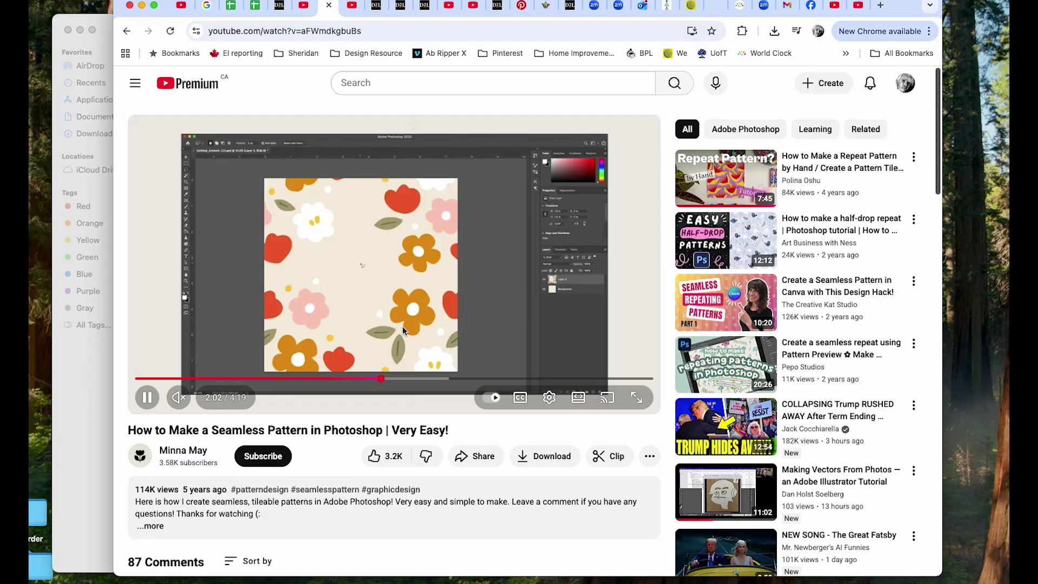
{"action": "left_click_drag", "start_coordinate": [413, 378], "coordinate": [416, 380]}
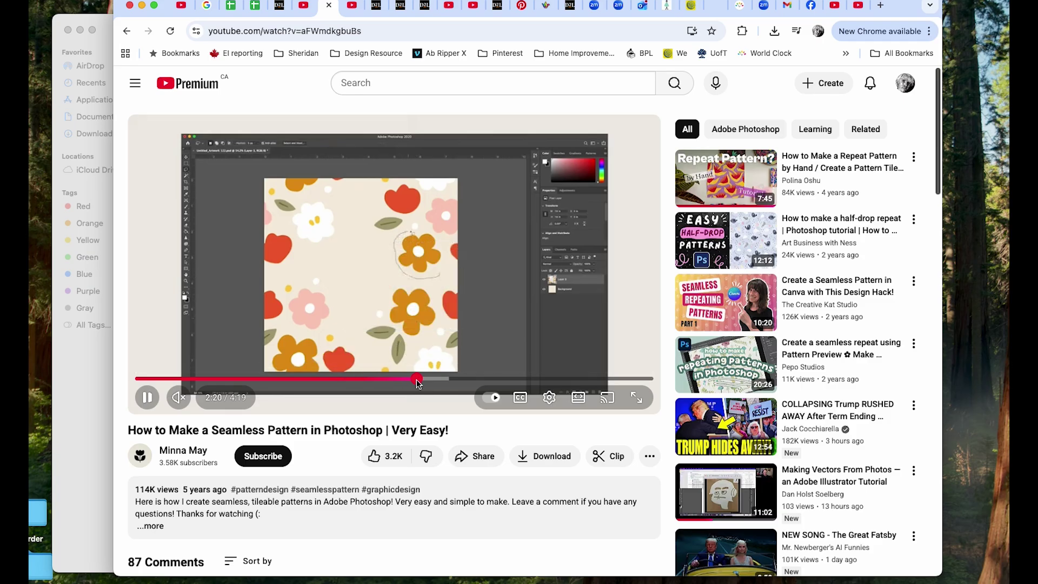
{"action": "key", "text": "ctrl+Tab"}
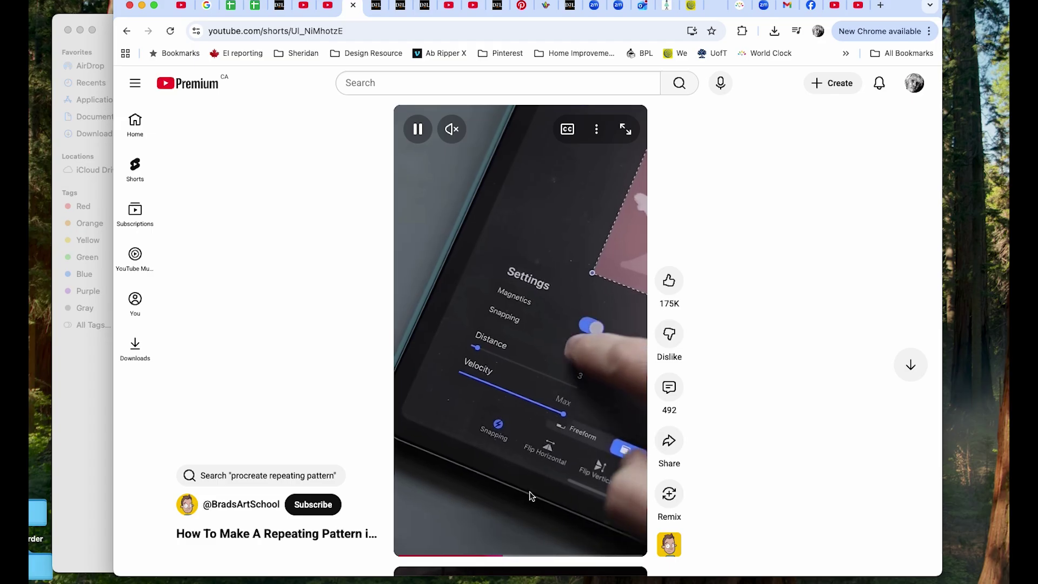
{"action": "left_click", "coordinate": [279, 7]}
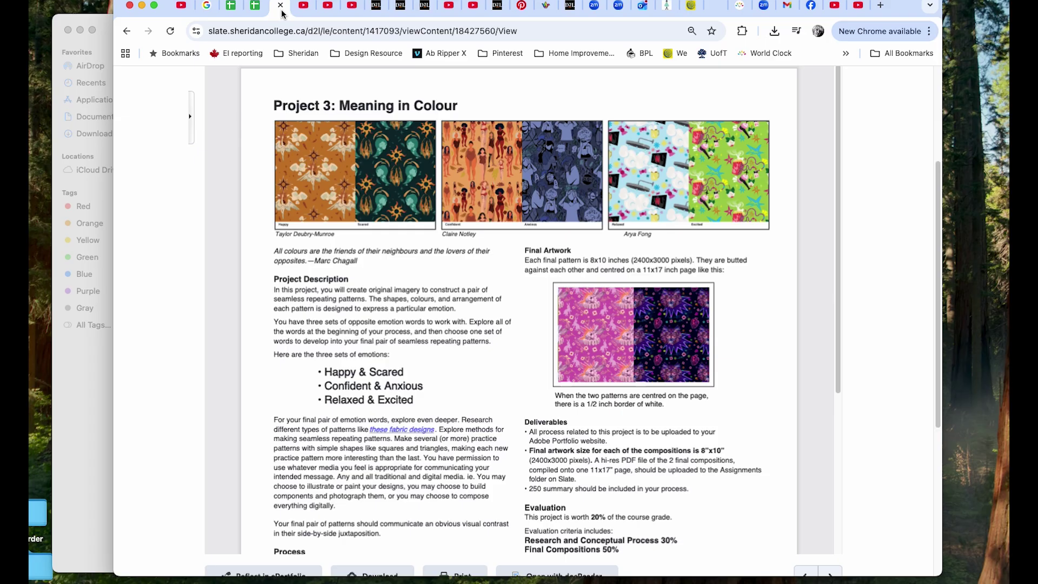
Step: Switch to the Tutorial - Practice Patterns folder in Finder and view doodles2.jpeg, closing the image when done
{"action": "key", "text": "super+Tab"}
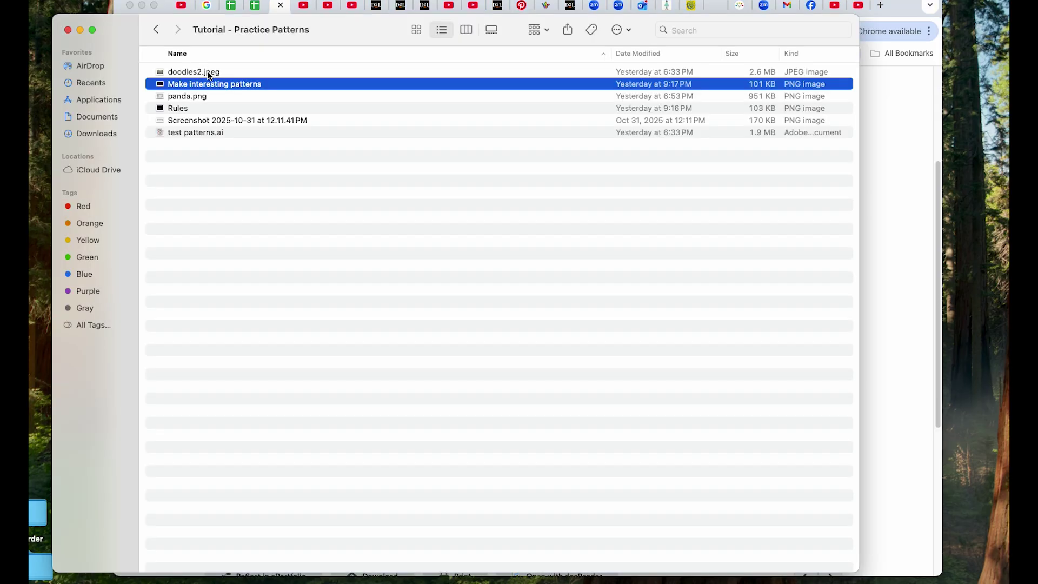
{"action": "double_click", "coordinate": [208, 73]}
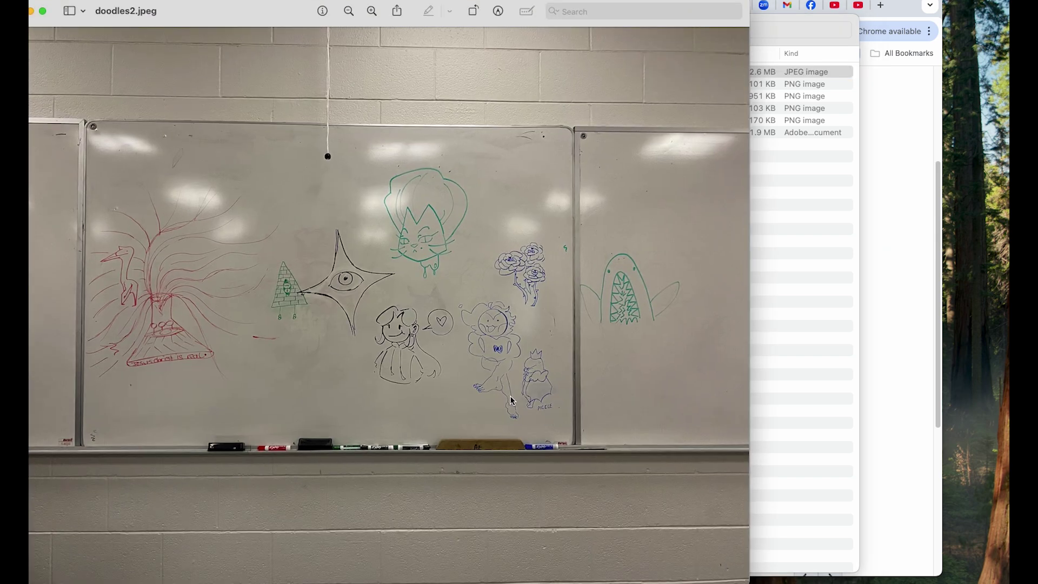
{"action": "key", "text": "super+w"}
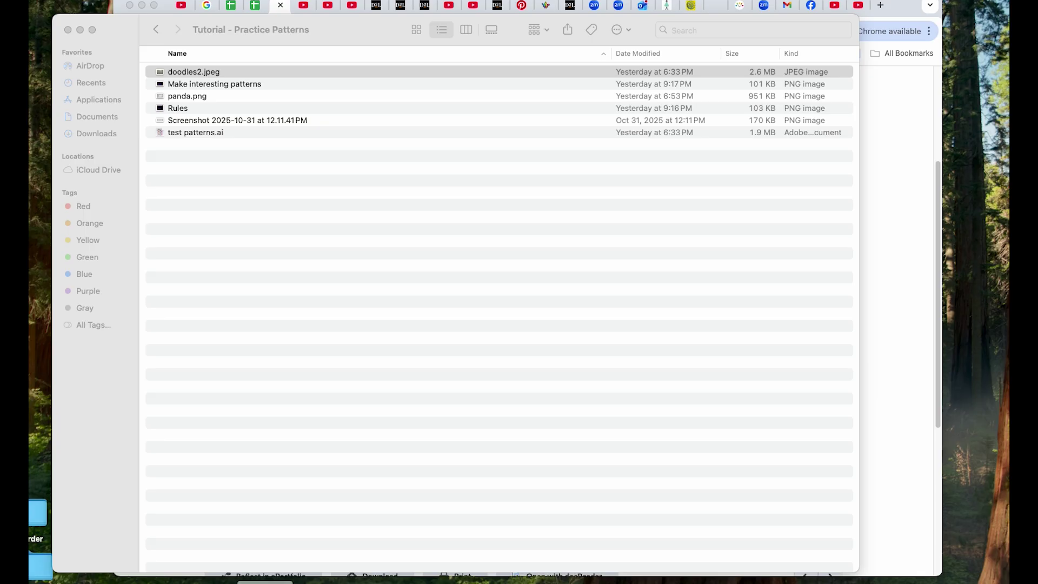
Step: Switch to Illustrator and create a new 8 x 10 in portrait document in CMYK at 300 ppi
{"action": "key", "text": "super+Tab"}
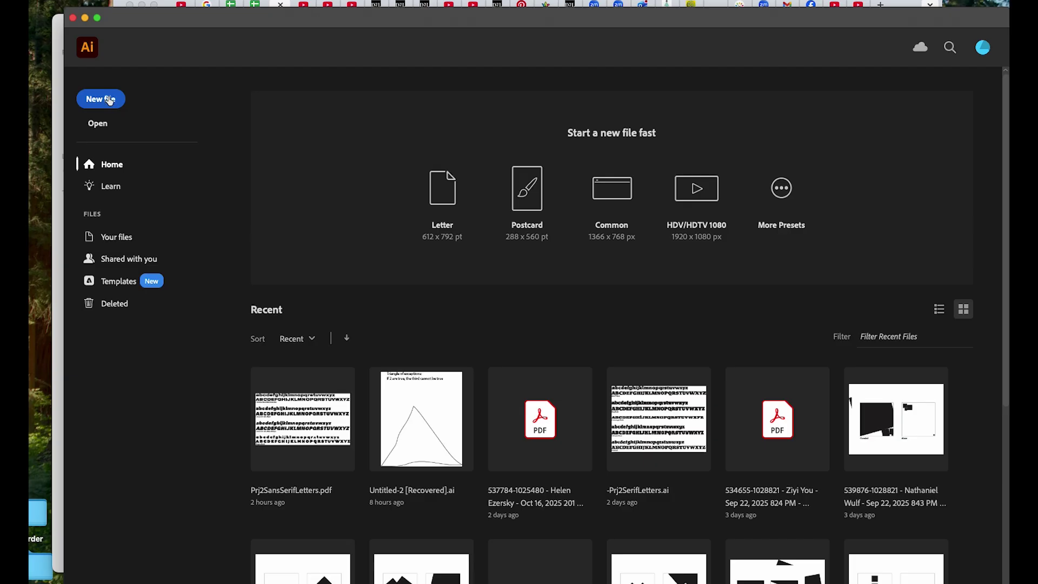
{"action": "left_click", "coordinate": [109, 100]}
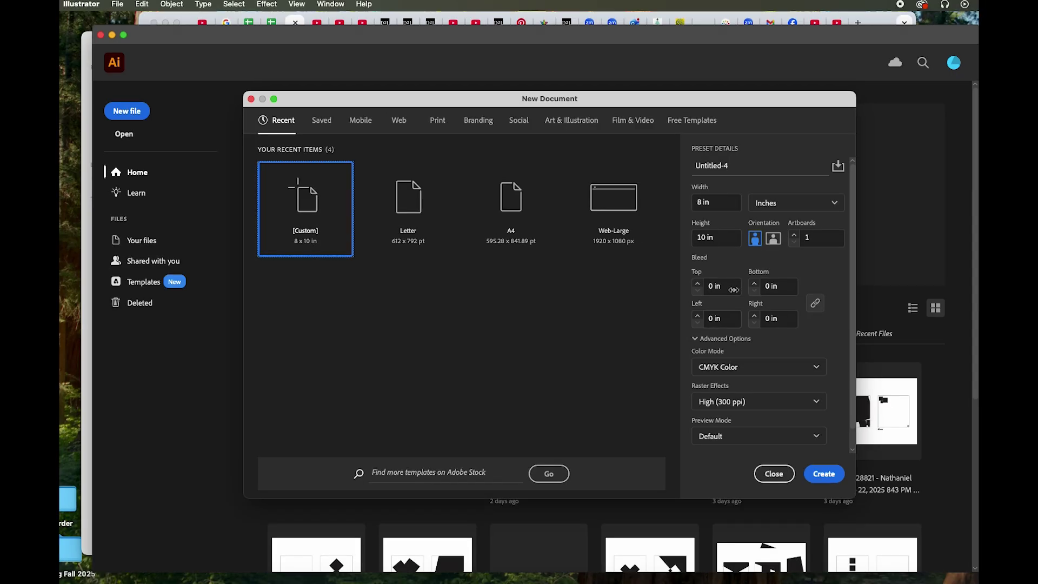
{"action": "left_click", "coordinate": [829, 478]}
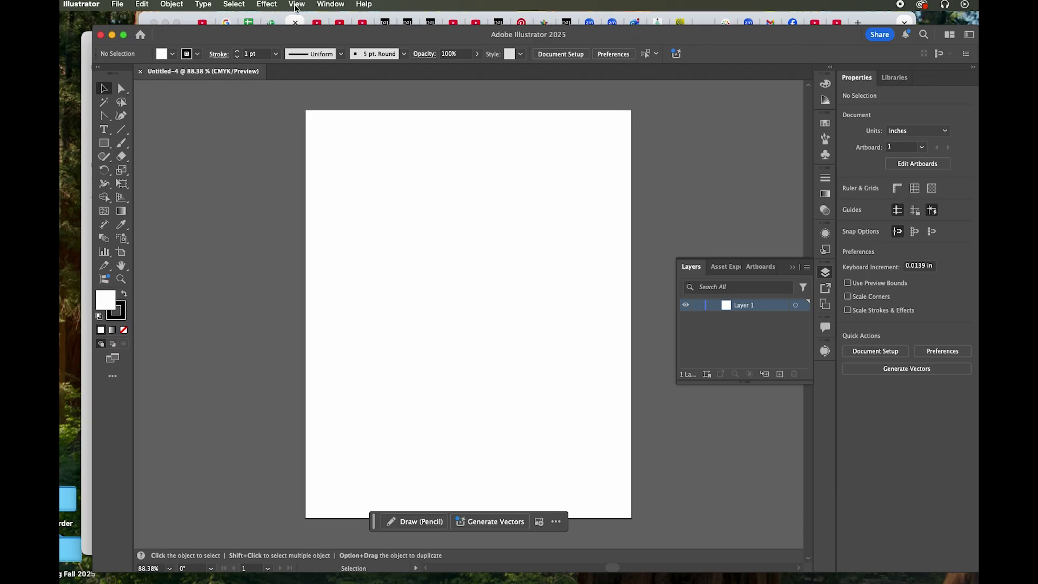
Step: Show the rulers and place a vertical guide at 4 in, through the artboard's centre
{"action": "left_click", "coordinate": [297, 5]}
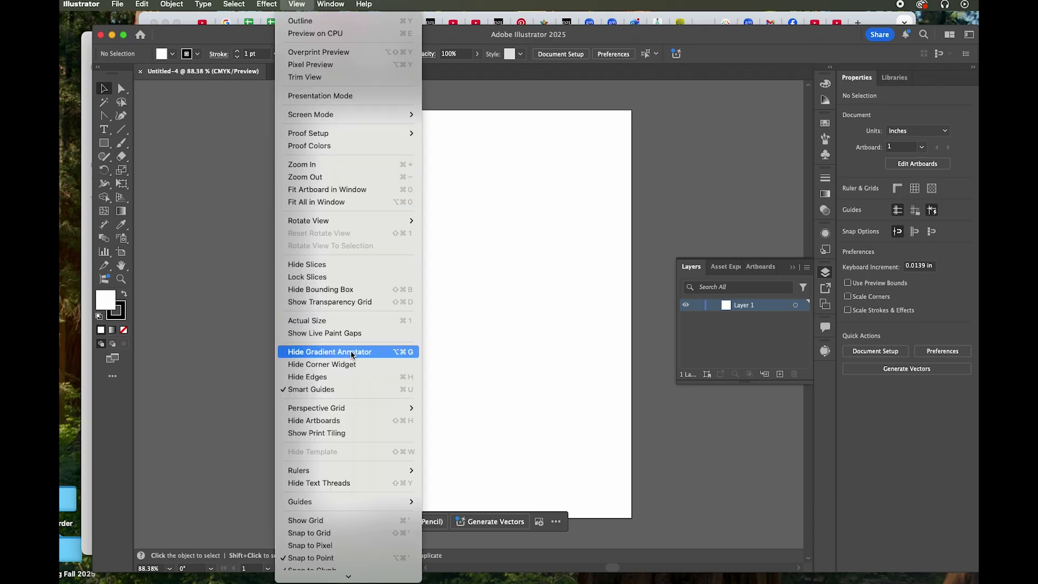
{"action": "mouse_move", "coordinate": [346, 470]}
{"action": "left_click", "coordinate": [448, 471]}
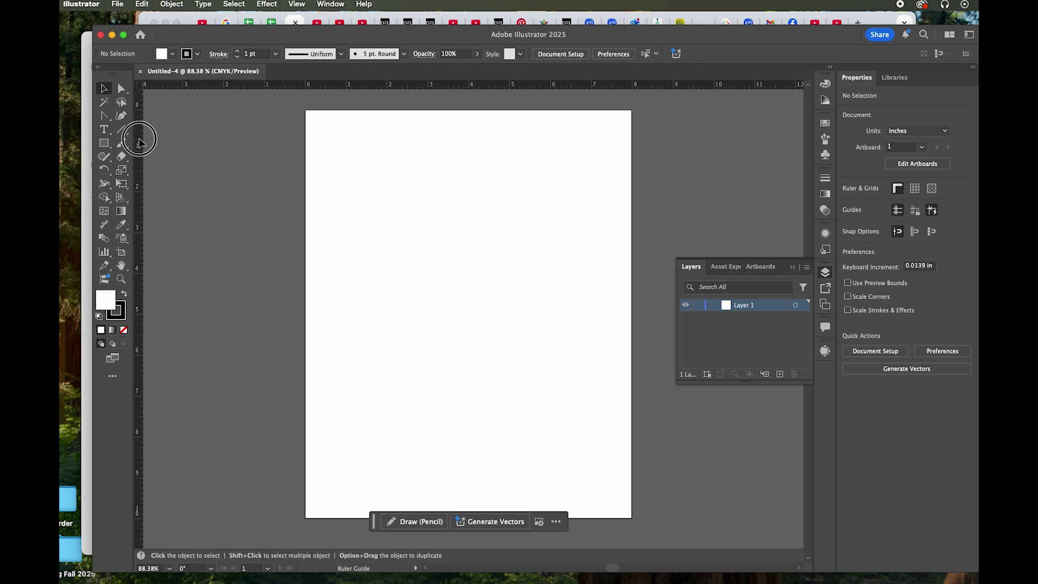
{"action": "left_click_drag", "start_coordinate": [139, 142], "coordinate": [468, 232]}
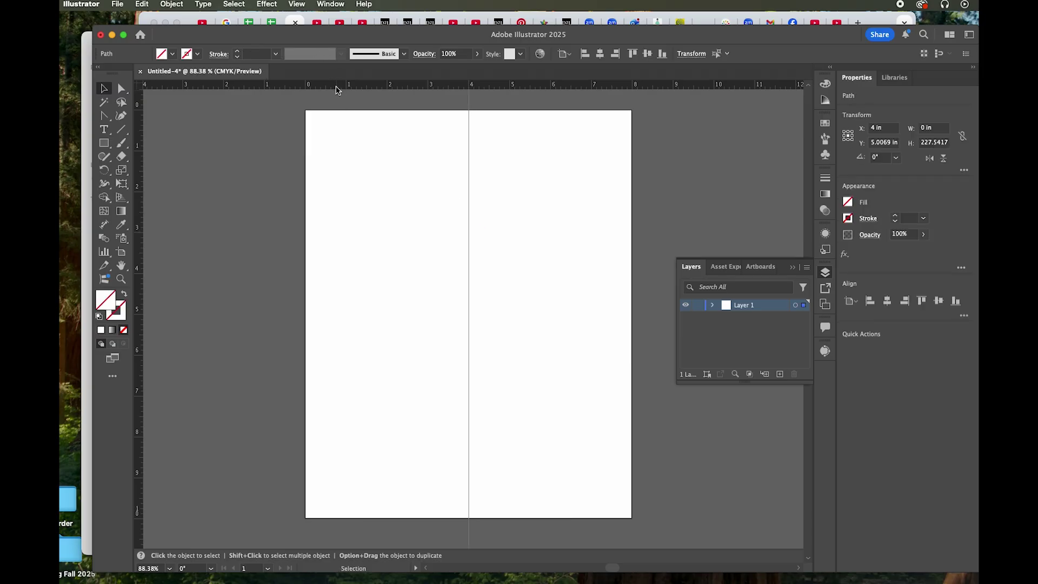
Step: Place a horizontal guide at 5 in across the artboard's middle and lock Layer 1
{"action": "left_click_drag", "start_coordinate": [336, 88], "coordinate": [379, 314]}
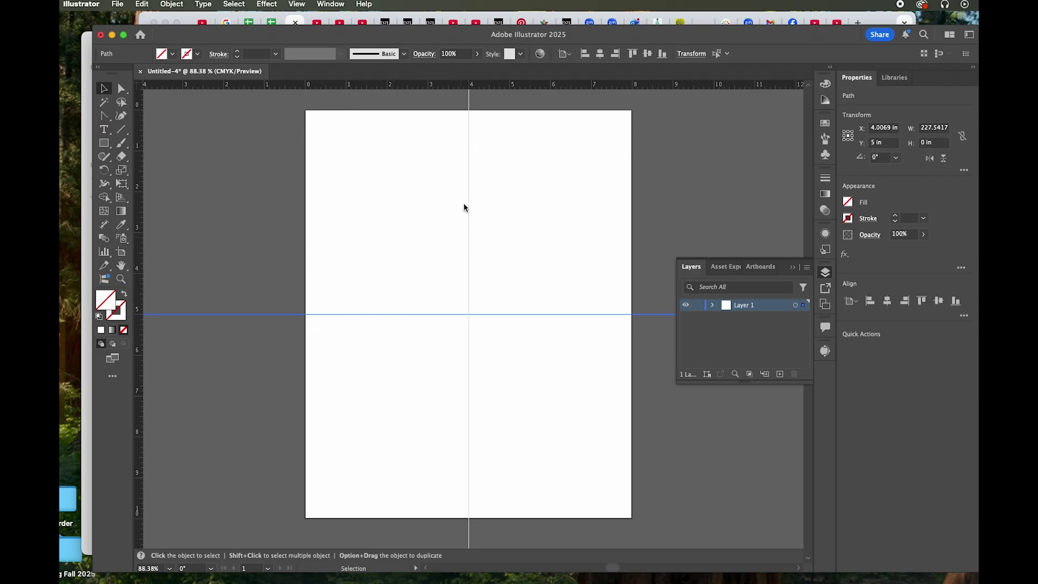
{"action": "left_click", "coordinate": [426, 277]}
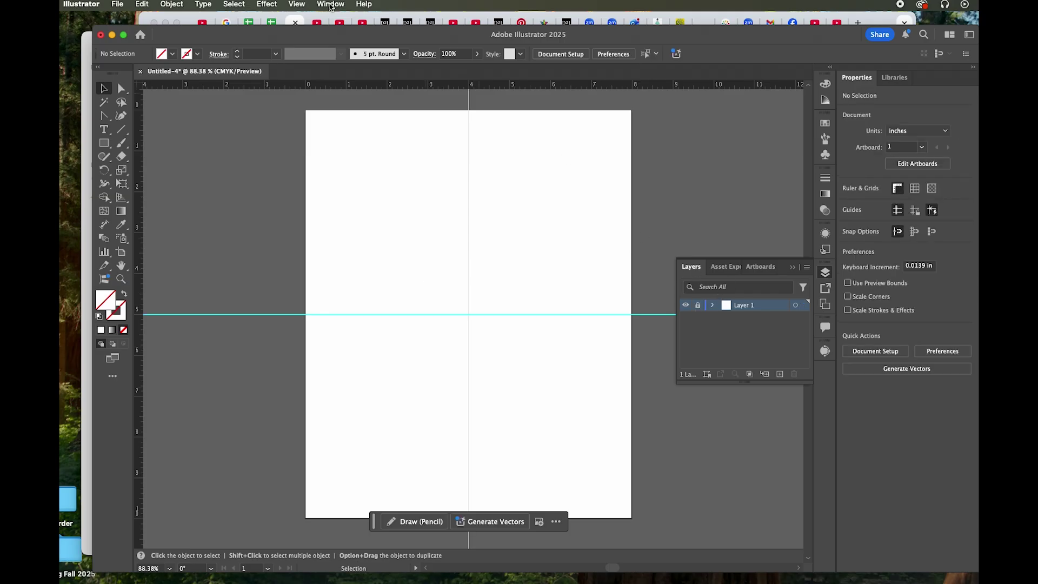
Step: Check which workspace is active in the list of workspaces
{"action": "left_click", "coordinate": [330, 5]}
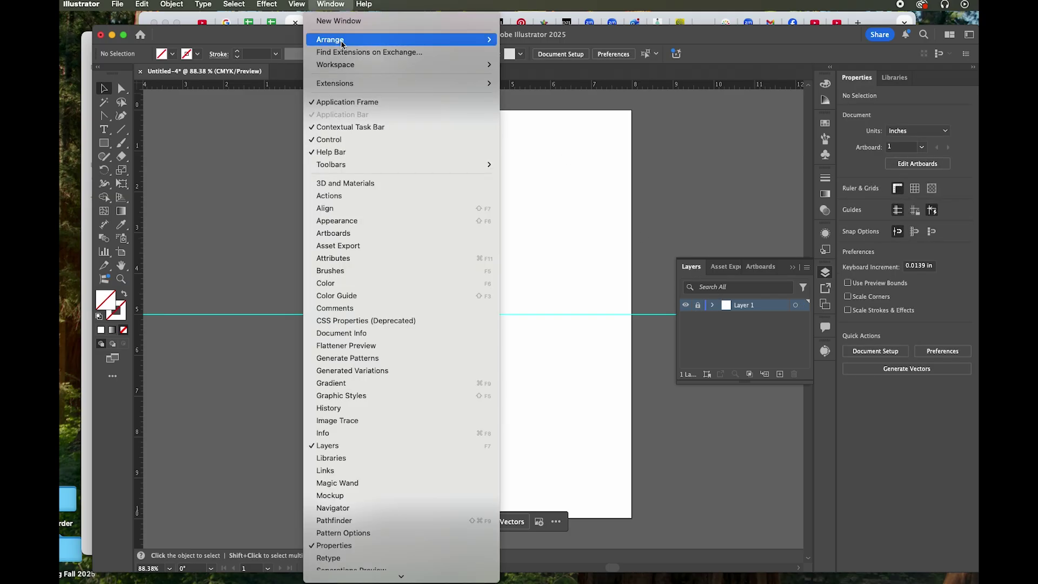
{"action": "mouse_move", "coordinate": [349, 65]}
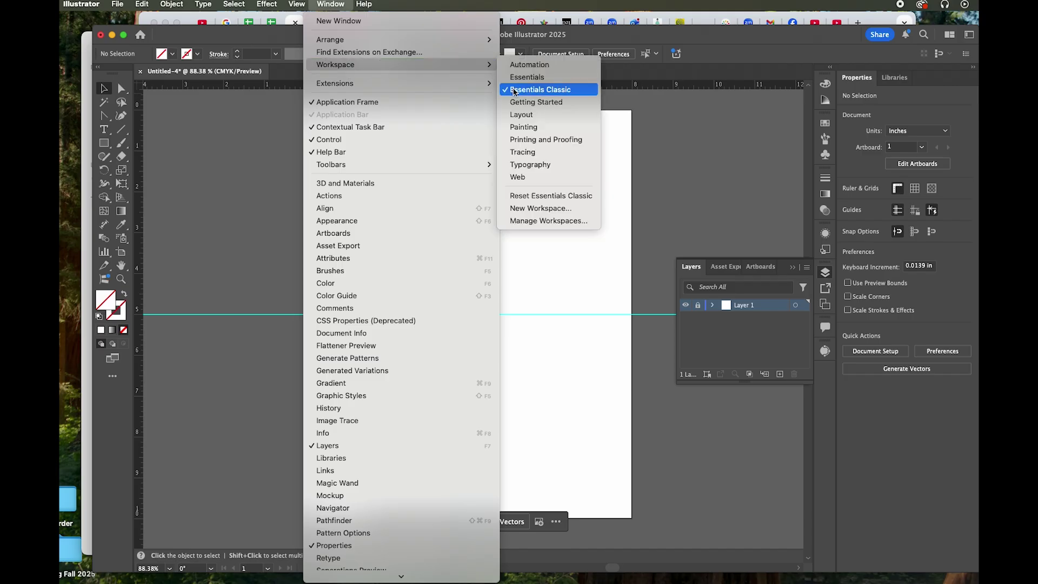
{"action": "left_click", "coordinate": [686, 167]}
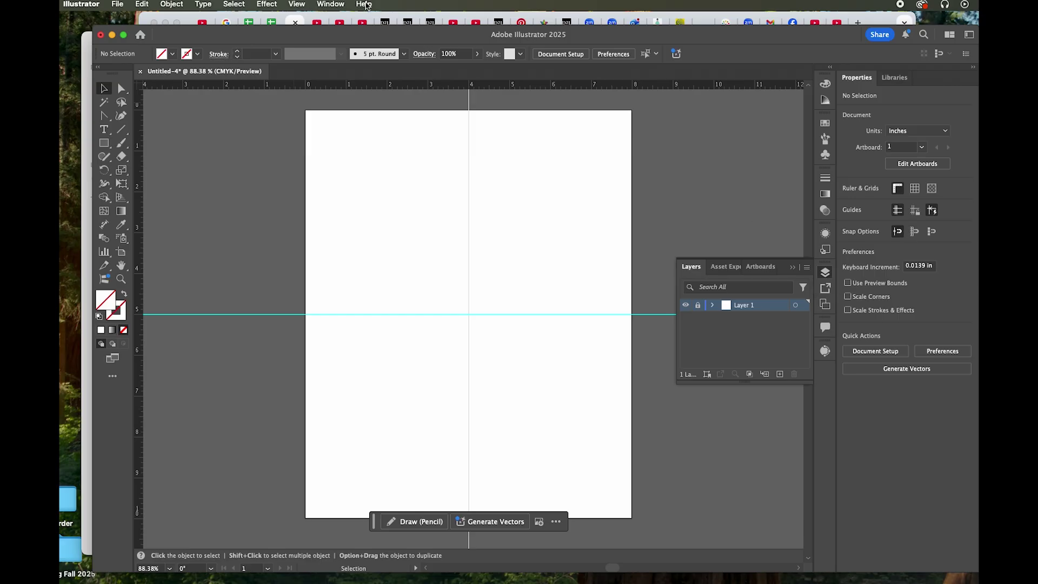
Step: Search the help for "layers" to locate the command that shows the Layers panel
{"action": "left_click", "coordinate": [364, 4]}
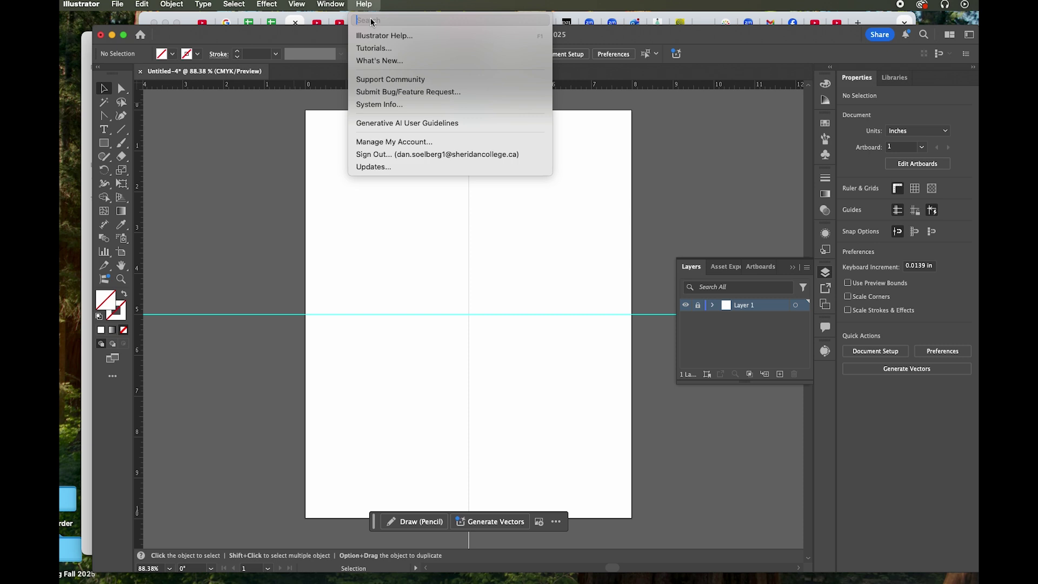
{"action": "type", "text": "layers"}
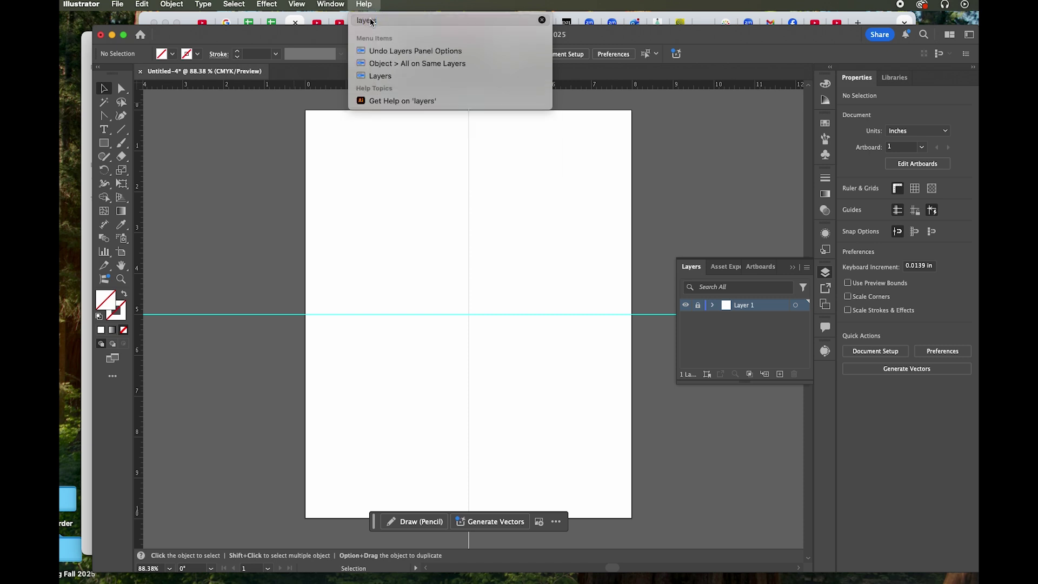
{"action": "mouse_move", "coordinate": [382, 77]}
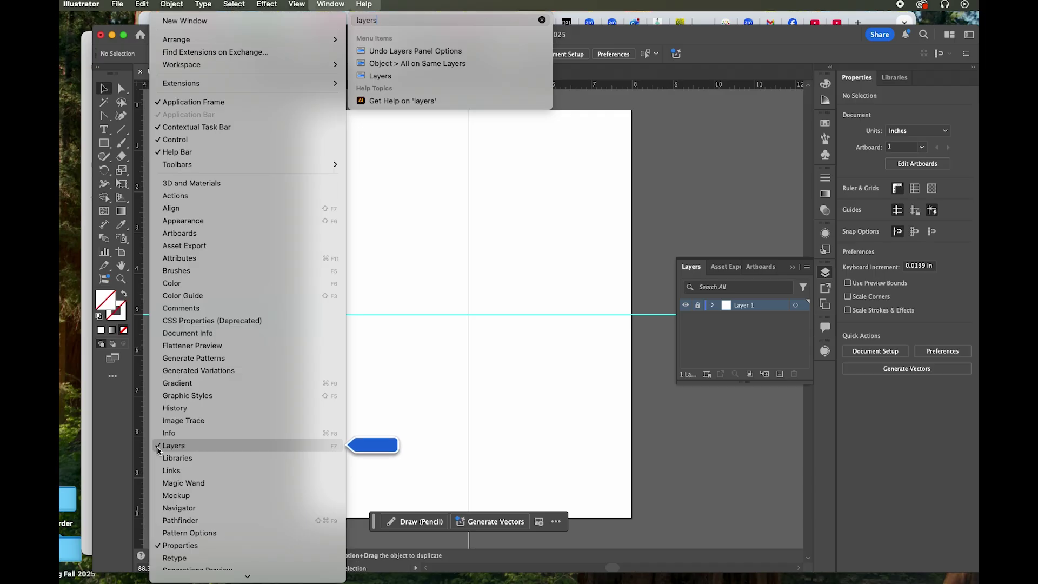
{"action": "left_click", "coordinate": [740, 225]}
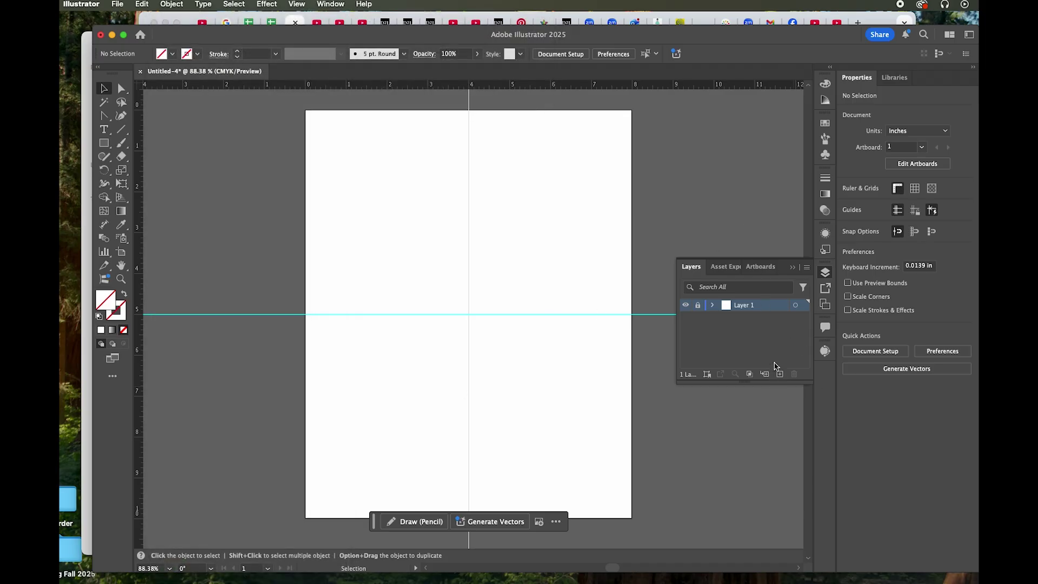
Step: Create a new layer above Layer 1 and place doodles2.jpeg from the Finder folder onto it
{"action": "left_click", "coordinate": [780, 374]}
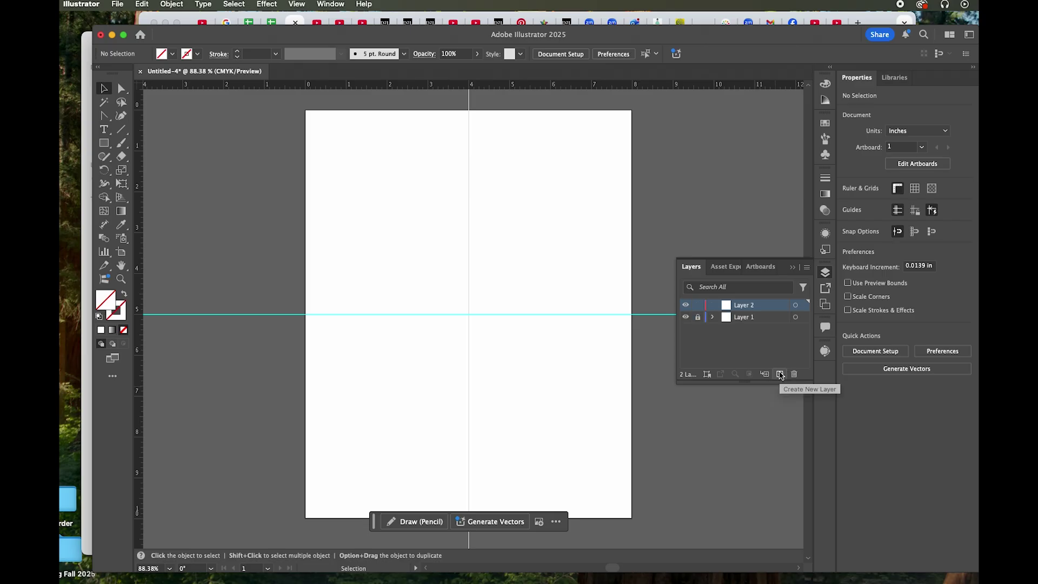
{"action": "key", "text": "super+Tab"}
{"action": "mouse_move", "coordinate": [216, 86]}
{"action": "left_mouse_down"}
{"action": "mouse_move", "coordinate": [703, 399]}
{"action": "mouse_move", "coordinate": [887, 399]}
{"action": "mouse_move", "coordinate": [877, 403]}
{"action": "left_mouse_up"}
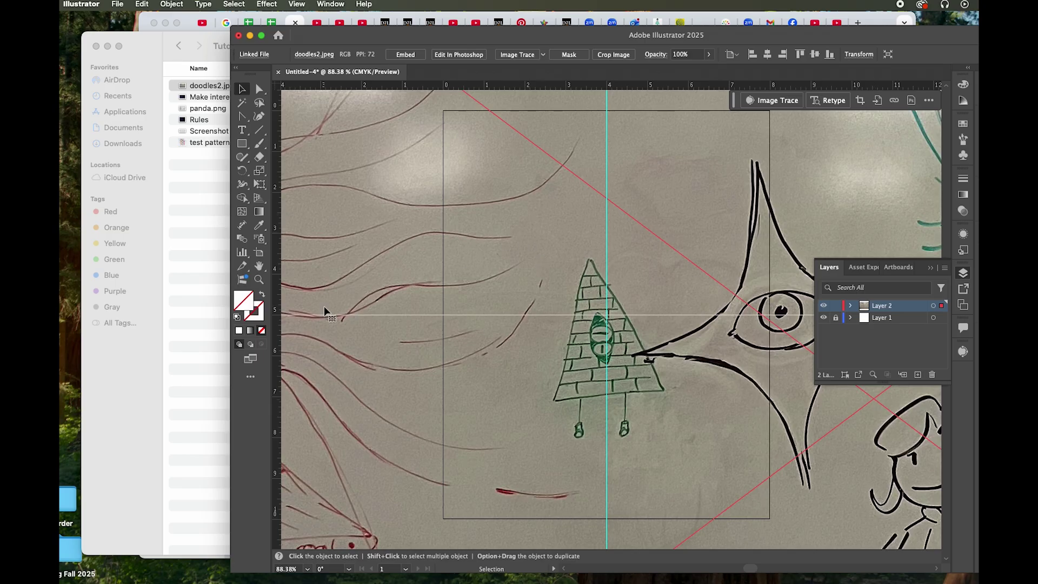
Step: Scale the placed whiteboard photo down to about a quarter of its size and position it over the artboard
{"action": "left_click", "coordinate": [259, 280]}
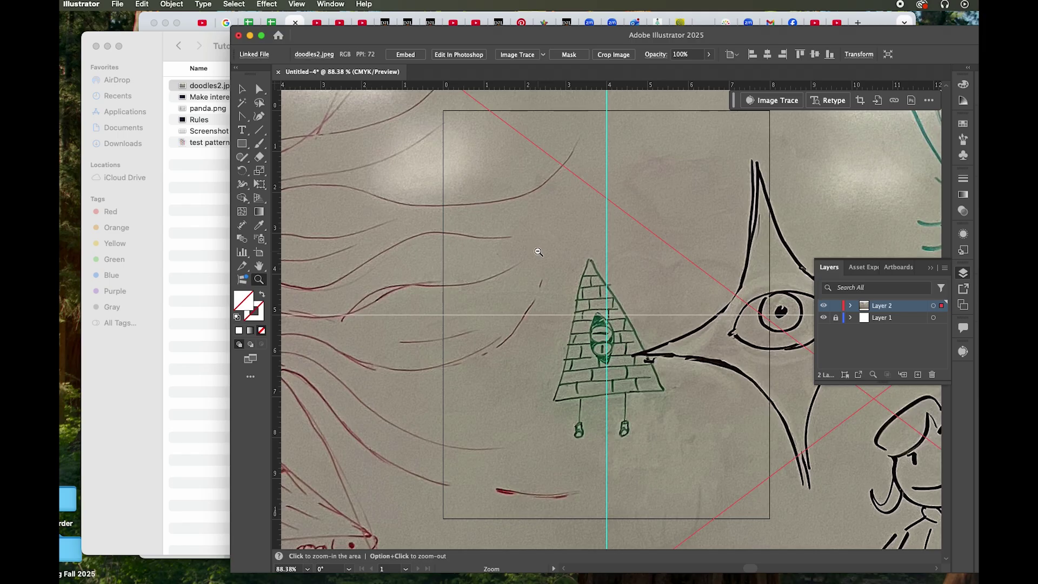
{"action": "left_click", "coordinate": [538, 252], "text": "alt"}
{"action": "left_click", "coordinate": [557, 276], "text": "alt"}
{"action": "left_click", "coordinate": [573, 297], "text": "alt"}
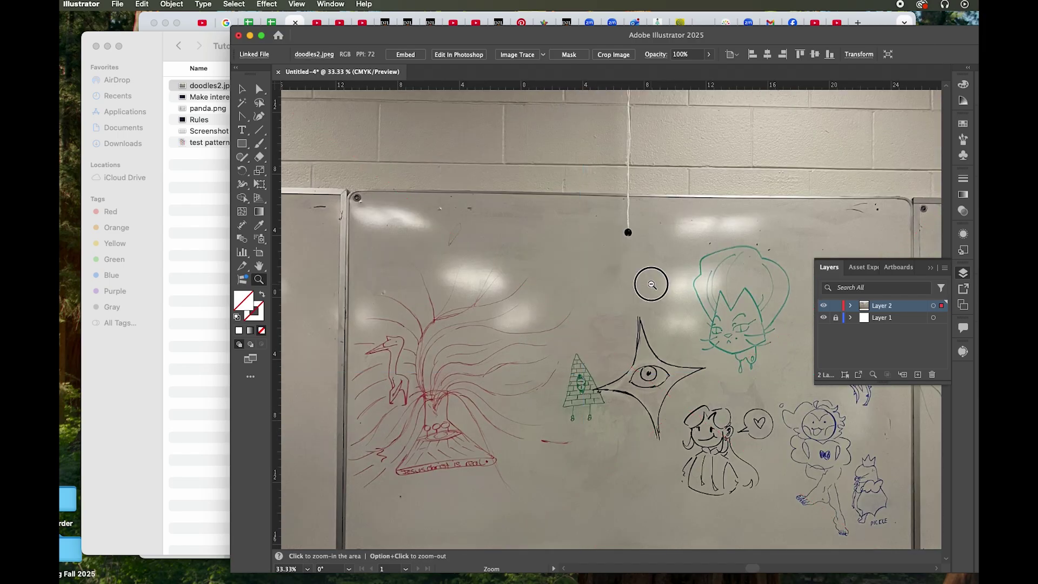
{"action": "left_click", "coordinate": [588, 315], "text": "alt"}
{"action": "left_click", "coordinate": [588, 316], "text": "alt"}
{"action": "key", "text": "v"}
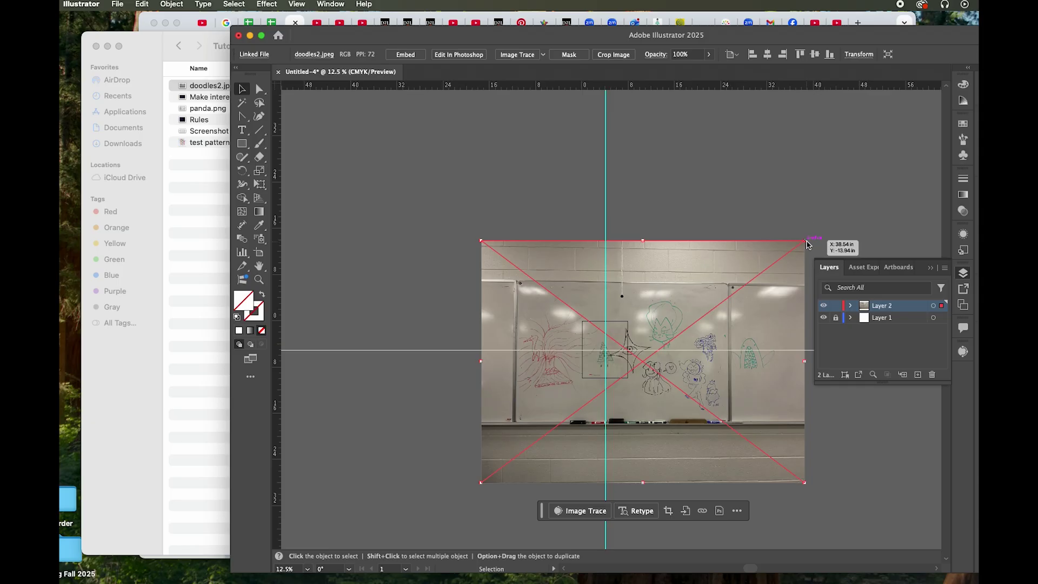
{"action": "mouse_move", "coordinate": [805, 241]}
{"action": "left_mouse_down"}
{"action": "mouse_move", "coordinate": [793, 274]}
{"action": "mouse_move", "coordinate": [800, 269]}
{"action": "mouse_move", "coordinate": [748, 238]}
{"action": "mouse_move", "coordinate": [748, 254]}
{"action": "mouse_move", "coordinate": [673, 354]}
{"action": "mouse_move", "coordinate": [608, 387]}
{"action": "left_mouse_up"}
{"action": "left_click_drag", "start_coordinate": [586, 446], "coordinate": [635, 351]}
{"action": "left_click_drag", "start_coordinate": [657, 293], "coordinate": [609, 303]}
{"action": "left_click_drag", "start_coordinate": [584, 341], "coordinate": [607, 332]}
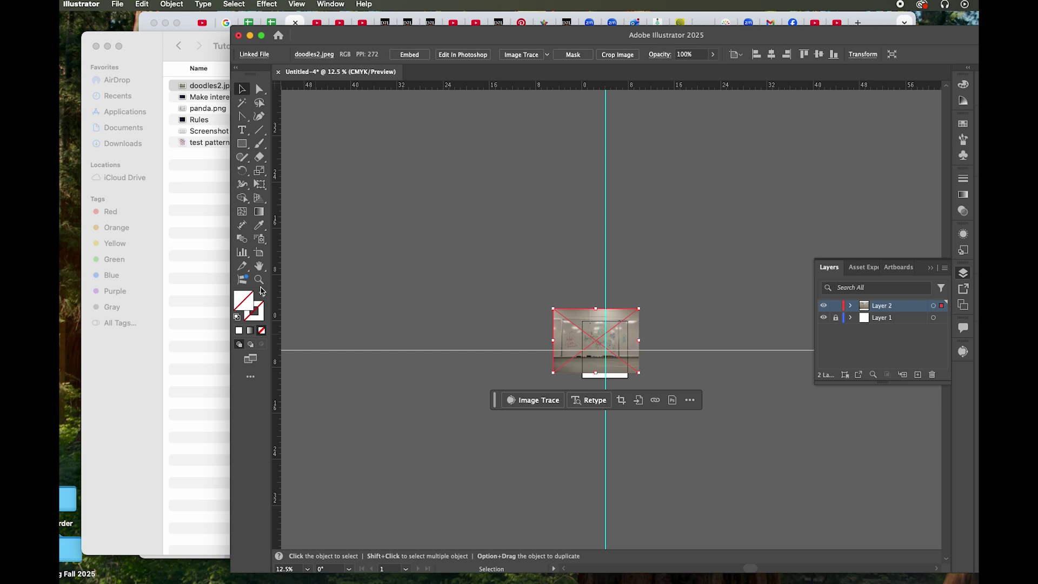
Step: Shift the whiteboard photo left and slightly up so the green shark doodle lies well inside the artboard
{"action": "key", "text": "super+0"}
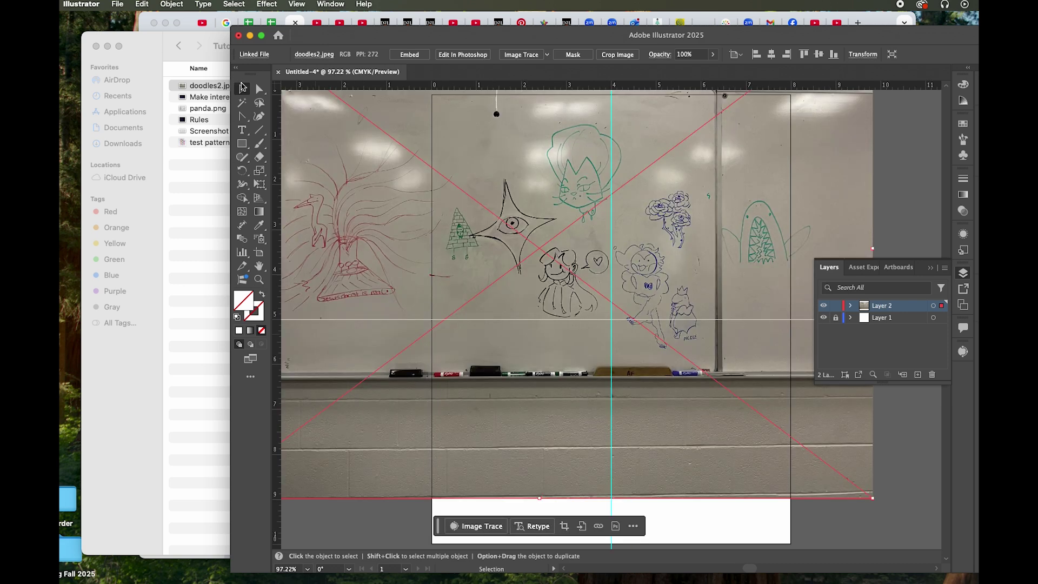
{"action": "left_click_drag", "start_coordinate": [708, 270], "coordinate": [614, 245]}
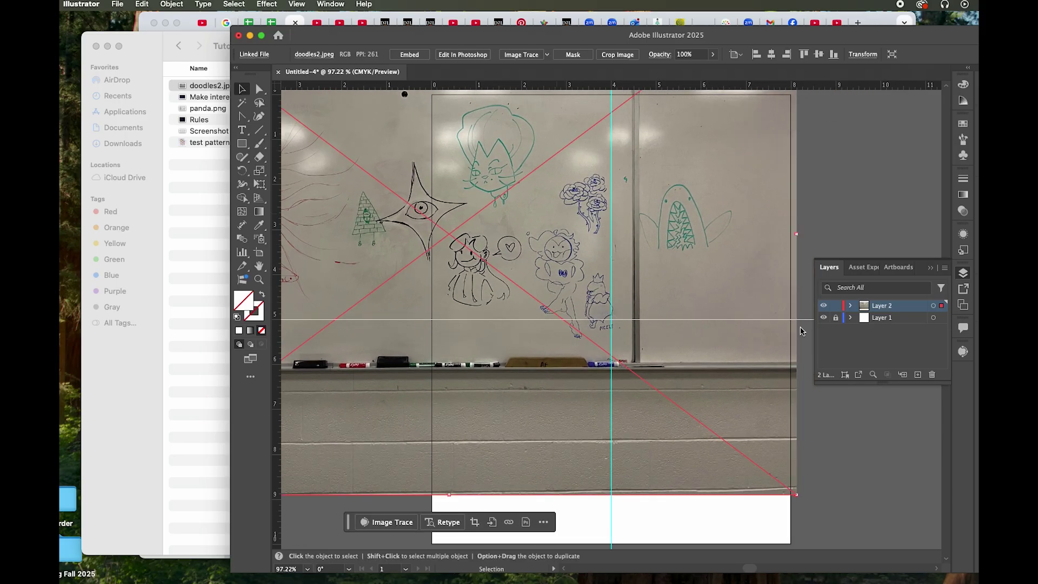
{"action": "left_click", "coordinate": [863, 428]}
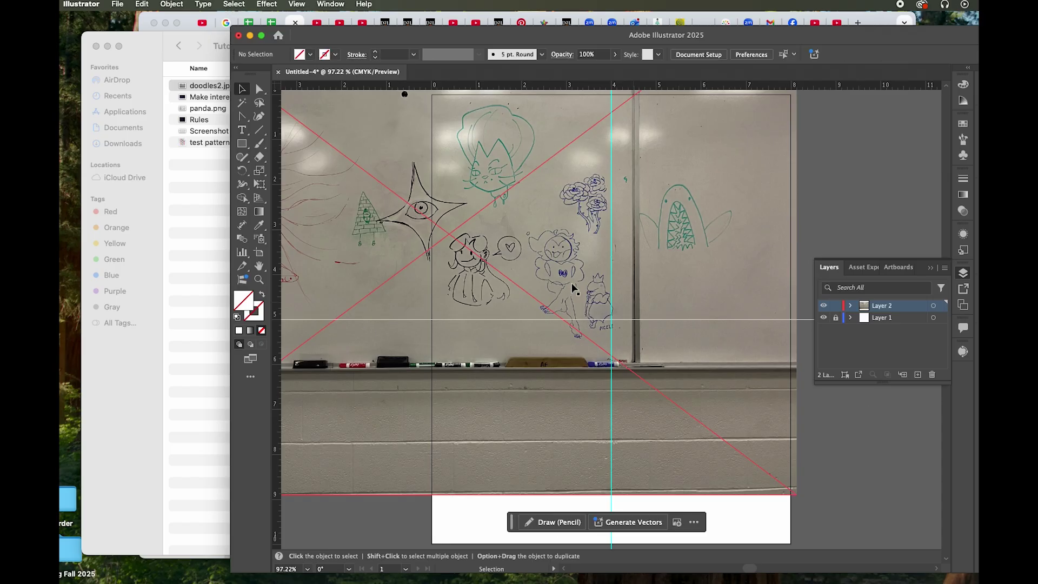
Step: Open the Image Trace settings for the whiteboard photo and set the tracing mode to Color
{"action": "left_click", "coordinate": [691, 357]}
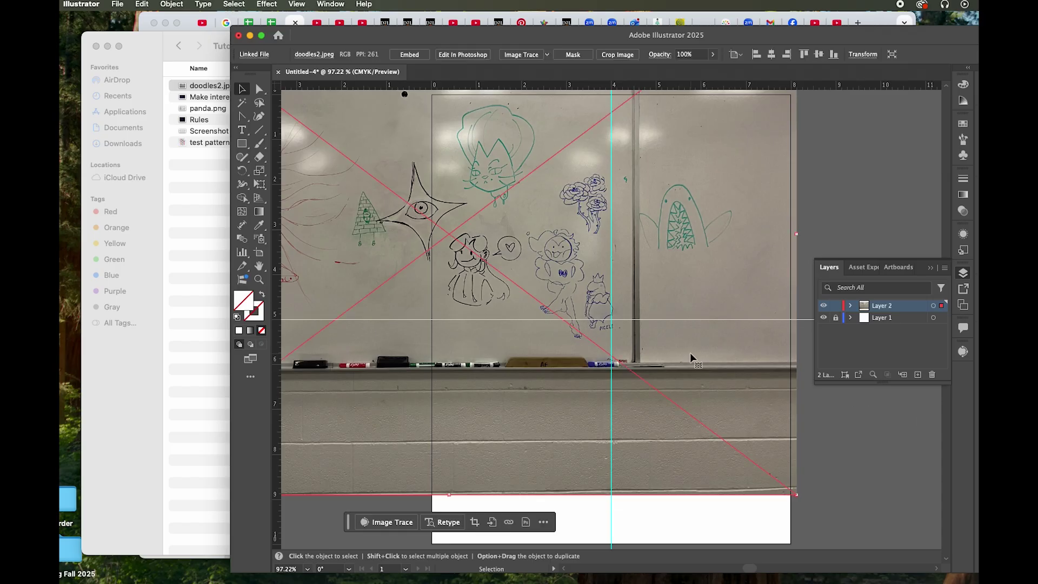
{"action": "left_click", "coordinate": [331, 4]}
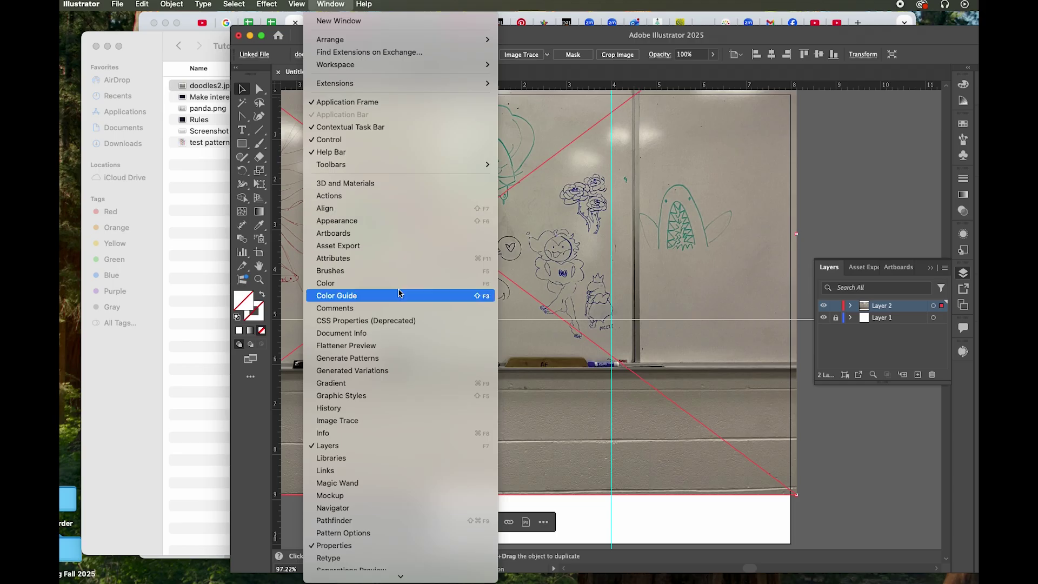
{"action": "left_click", "coordinate": [361, 423]}
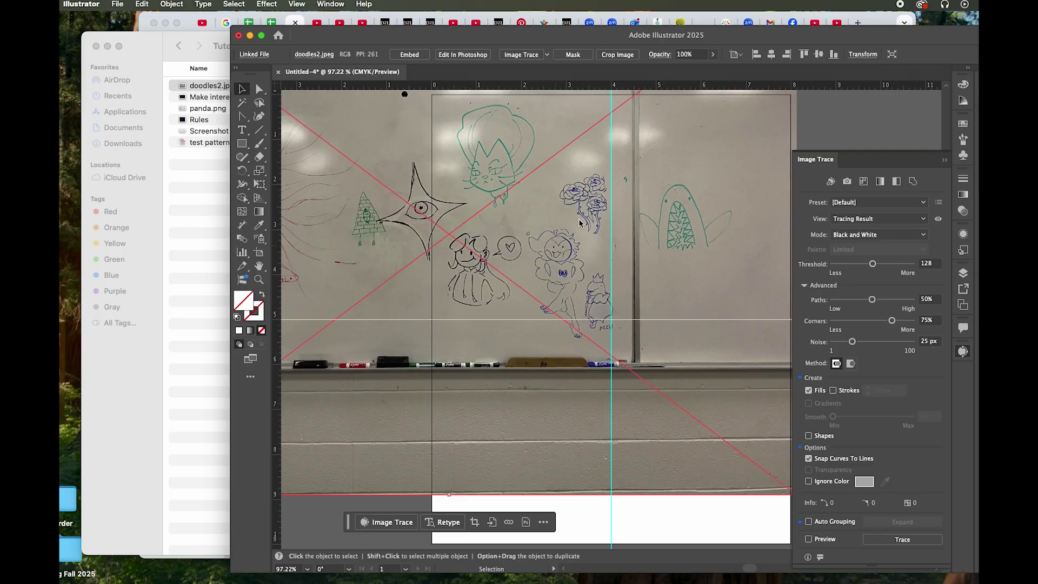
{"action": "left_click", "coordinate": [867, 234]}
{"action": "left_click", "coordinate": [852, 247]}
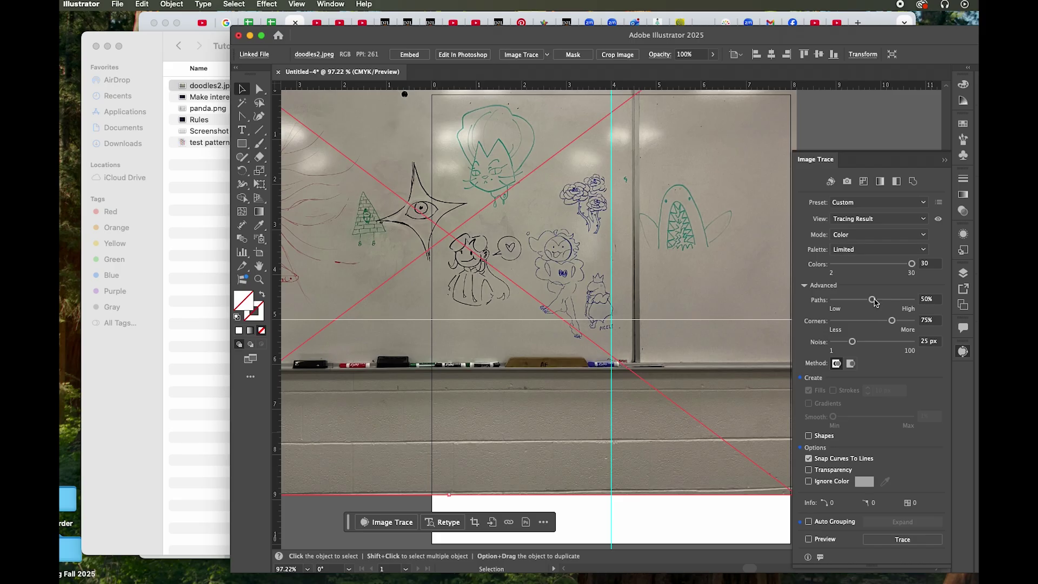
Step: Preview the trace of the whiteboard photo, accepting the large-image tracing, and switch the tracing mode to Black and White
{"action": "left_click", "coordinate": [809, 539]}
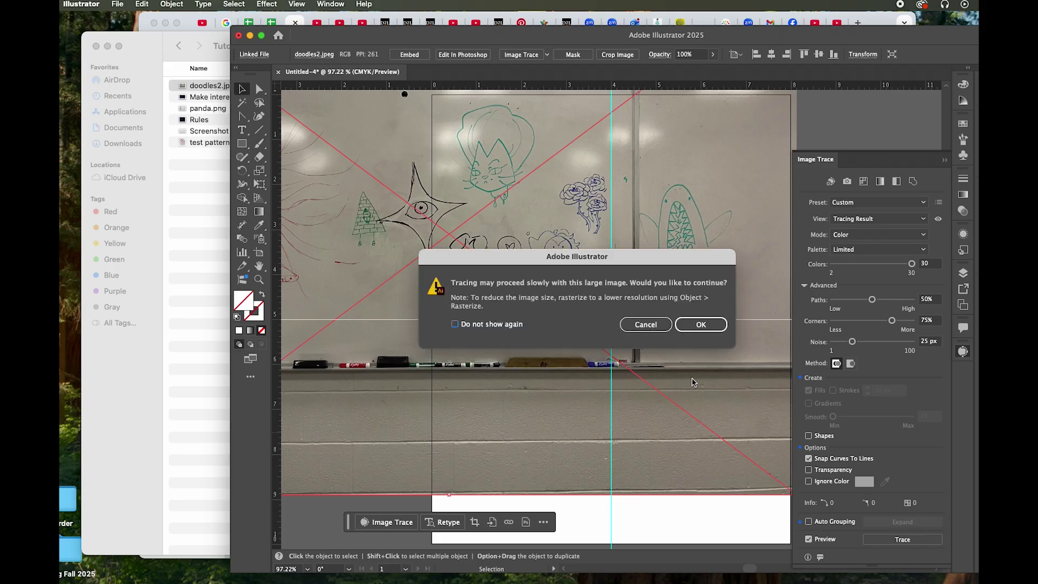
{"action": "key", "text": "Return"}
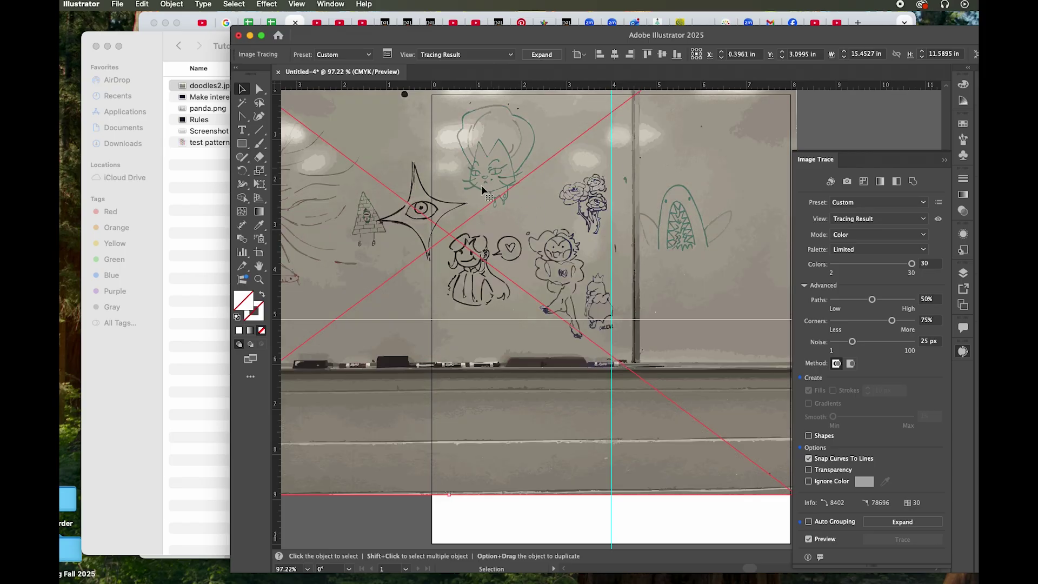
{"action": "left_click", "coordinate": [879, 234]}
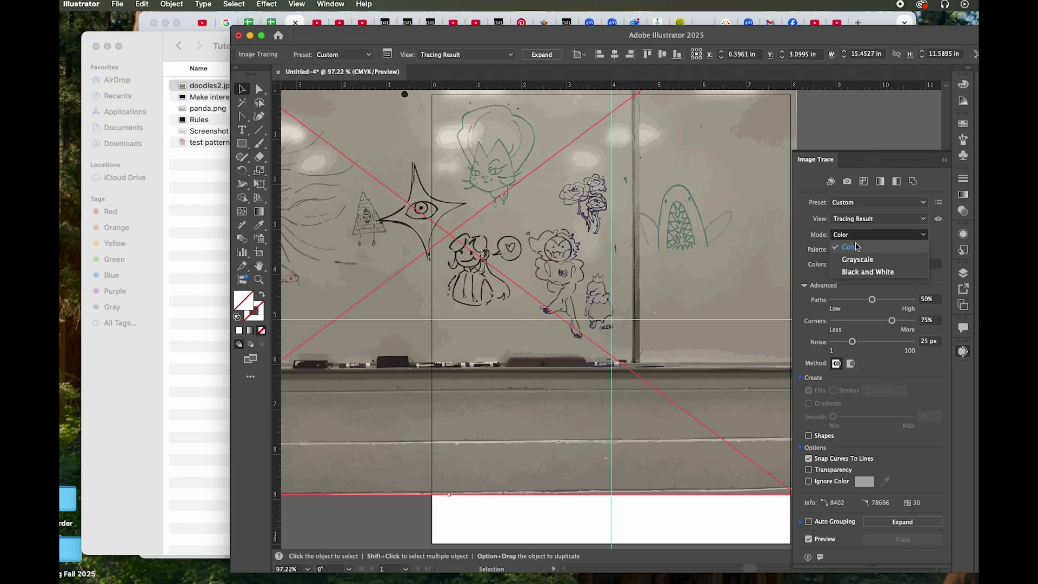
{"action": "left_click", "coordinate": [852, 270]}
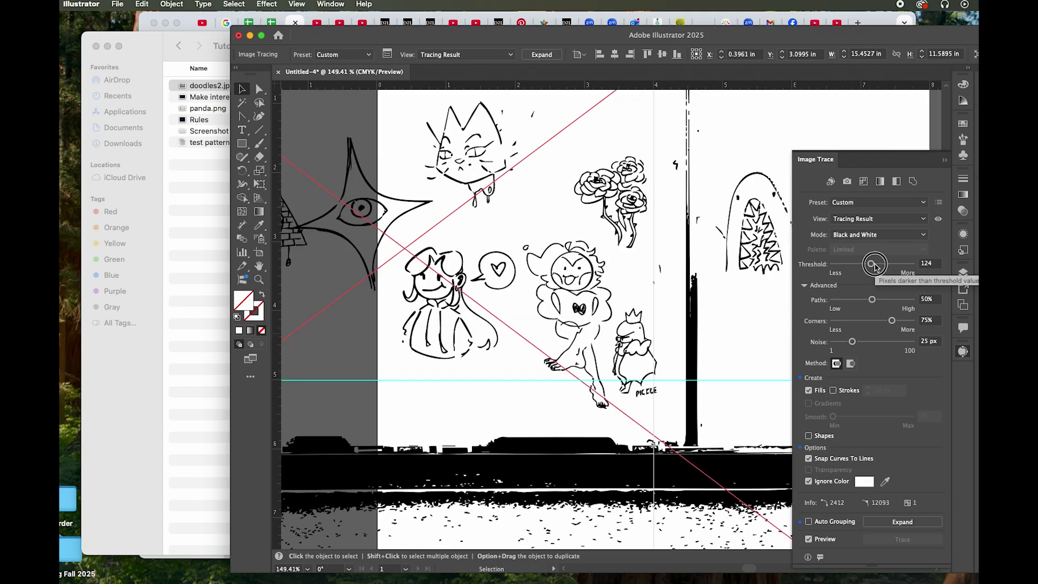
Step: Tune the black-and-white trace to threshold 145, paths 62%, corners 60% and noise 64 px
{"action": "left_click", "coordinate": [809, 289]}
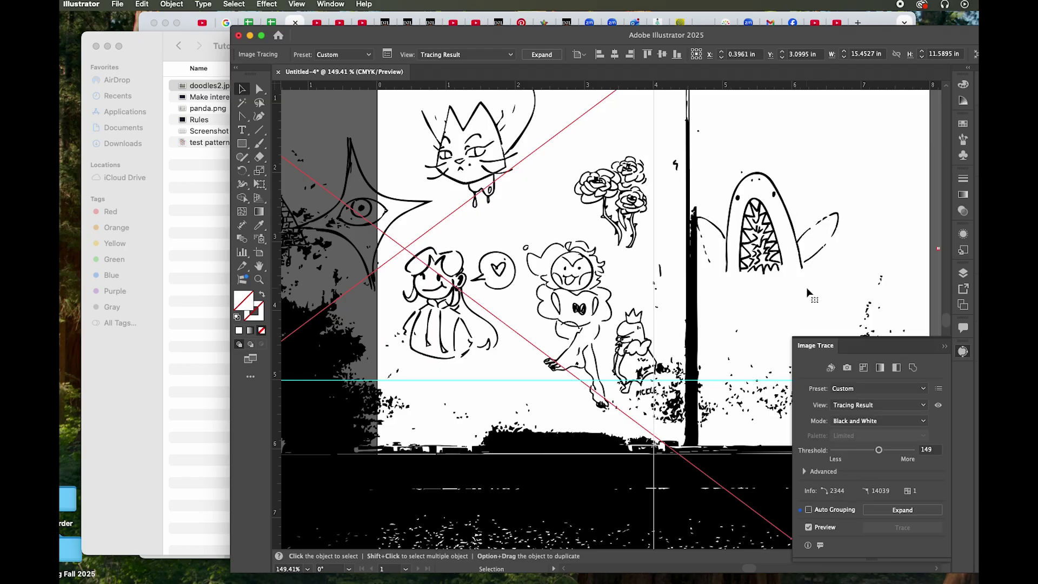
{"action": "left_click", "coordinate": [805, 472]}
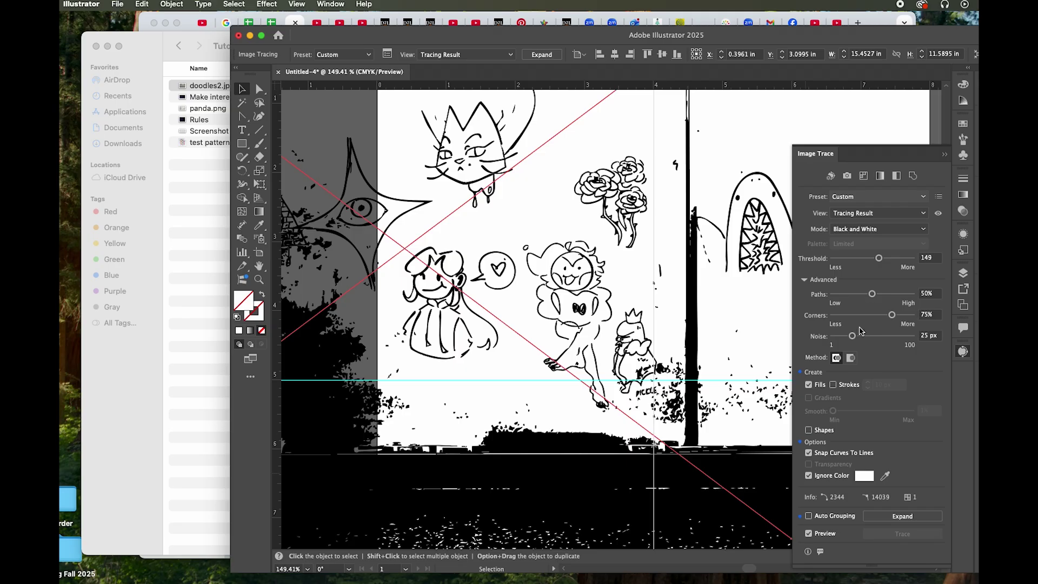
{"action": "left_click_drag", "start_coordinate": [878, 258], "coordinate": [873, 259]}
{"action": "left_click_drag", "start_coordinate": [872, 260], "coordinate": [861, 259]}
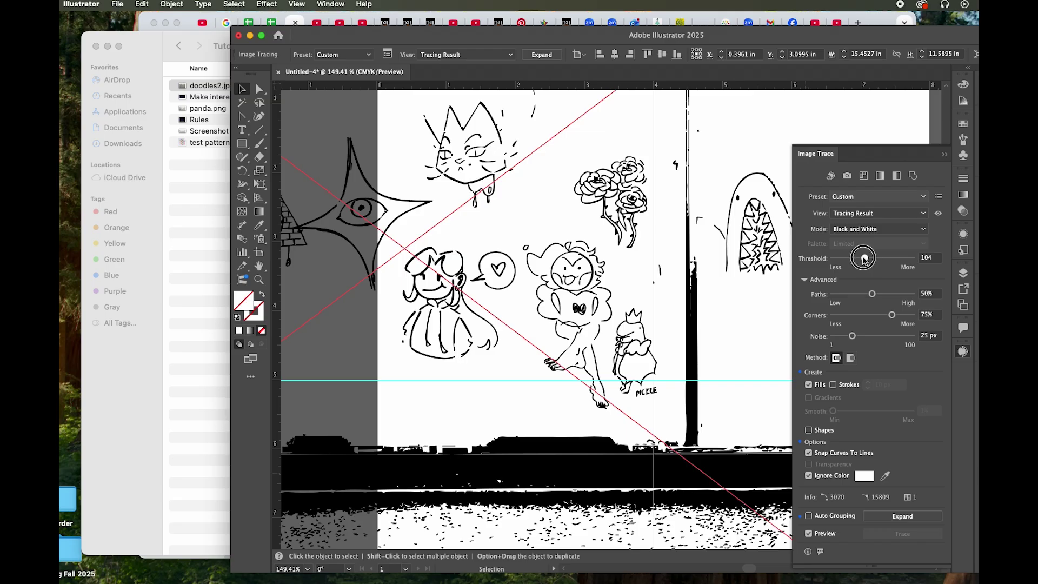
{"action": "left_click_drag", "start_coordinate": [861, 260], "coordinate": [875, 262]}
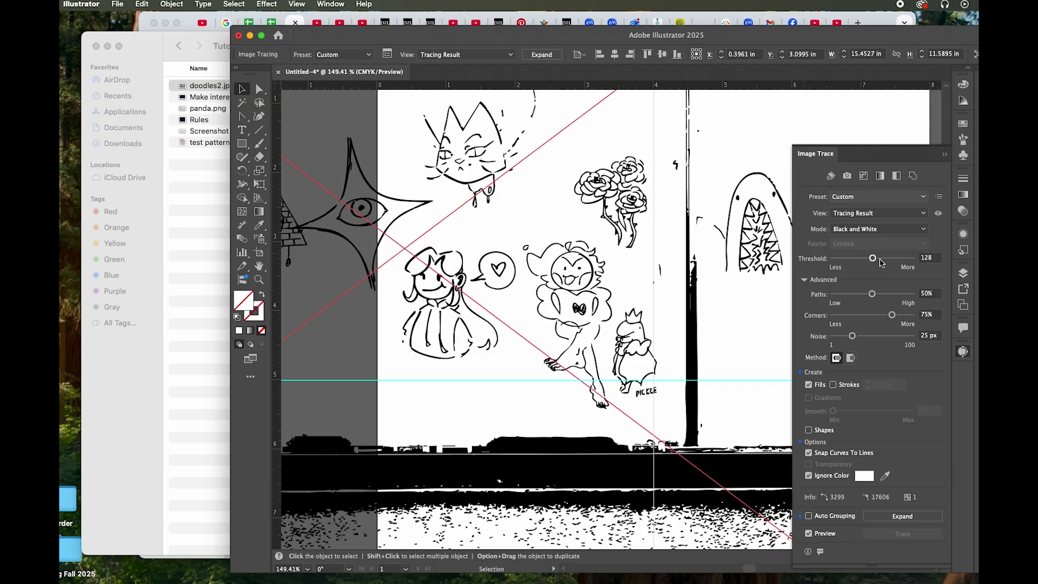
{"action": "mouse_move", "coordinate": [873, 259]}
{"action": "left_mouse_down"}
{"action": "mouse_move", "coordinate": [890, 264]}
{"action": "mouse_move", "coordinate": [878, 259]}
{"action": "mouse_move", "coordinate": [887, 297]}
{"action": "mouse_move", "coordinate": [855, 319]}
{"action": "mouse_move", "coordinate": [879, 316]}
{"action": "mouse_move", "coordinate": [883, 337]}
{"action": "left_mouse_up"}
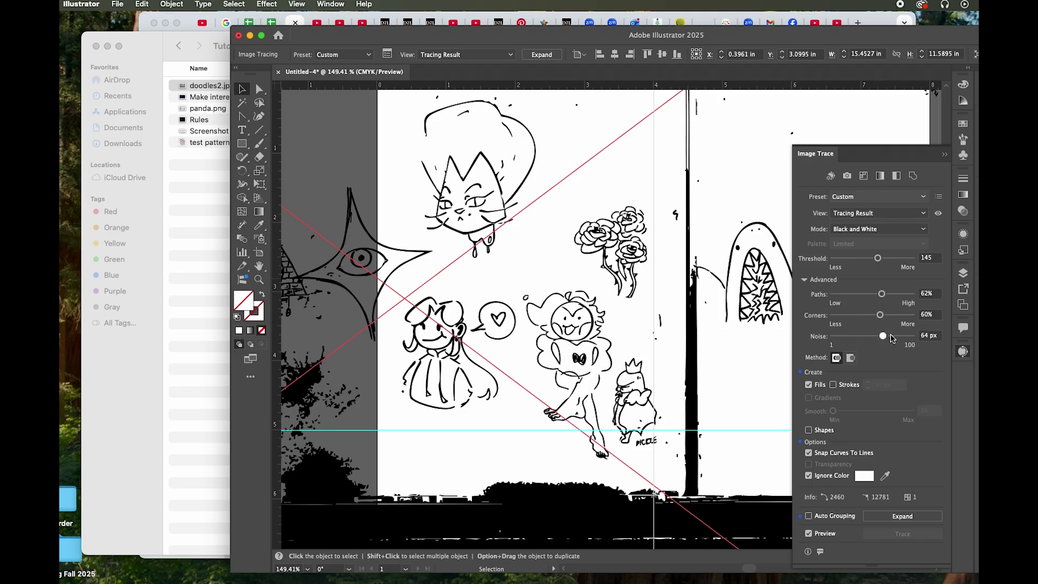
Step: Expand the traced whiteboard image into vector paths and ungroup the result
{"action": "left_click", "coordinate": [903, 517]}
{"action": "key", "text": "super+minus"}
{"action": "key", "text": "super+minus"}
{"action": "key", "text": "super+minus"}
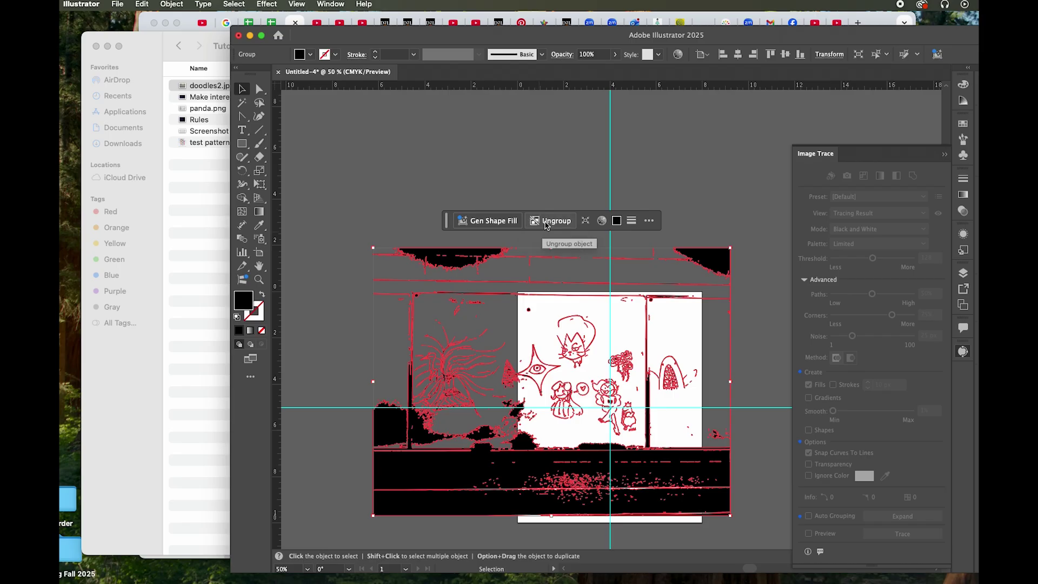
{"action": "left_click", "coordinate": [172, 4]}
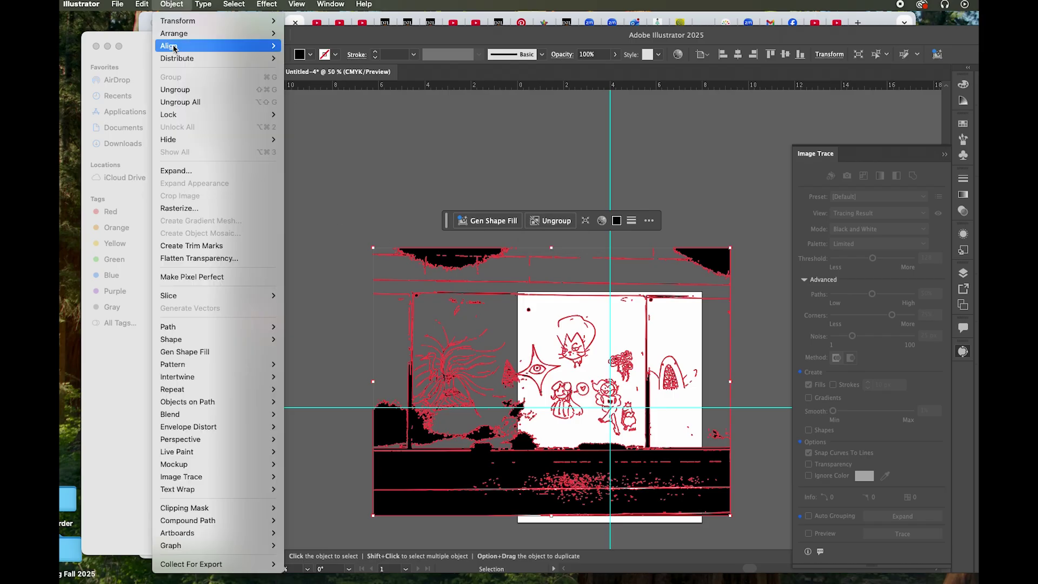
{"action": "left_click", "coordinate": [175, 90]}
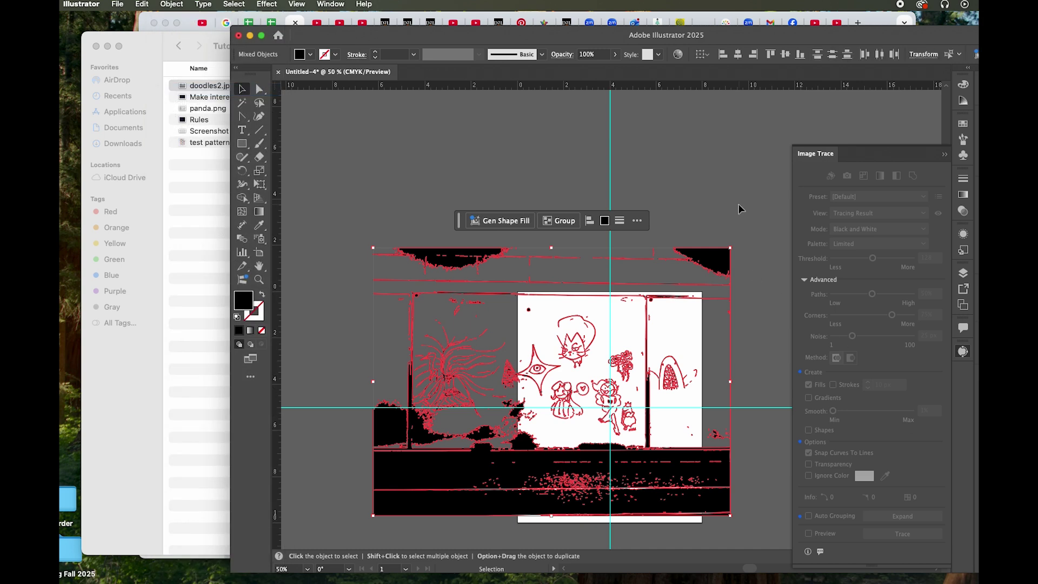
Step: Delete the black corner shape and the traced wall lines across the upper part of the artwork
{"action": "left_click", "coordinate": [679, 213]}
{"action": "left_click_drag", "start_coordinate": [712, 262], "coordinate": [708, 238]}
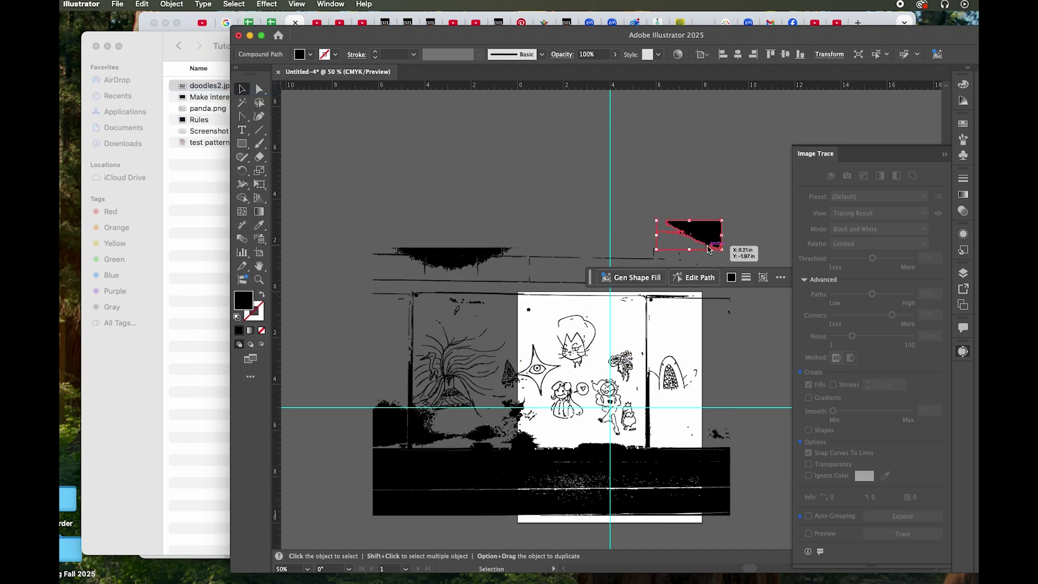
{"action": "key", "text": "Delete"}
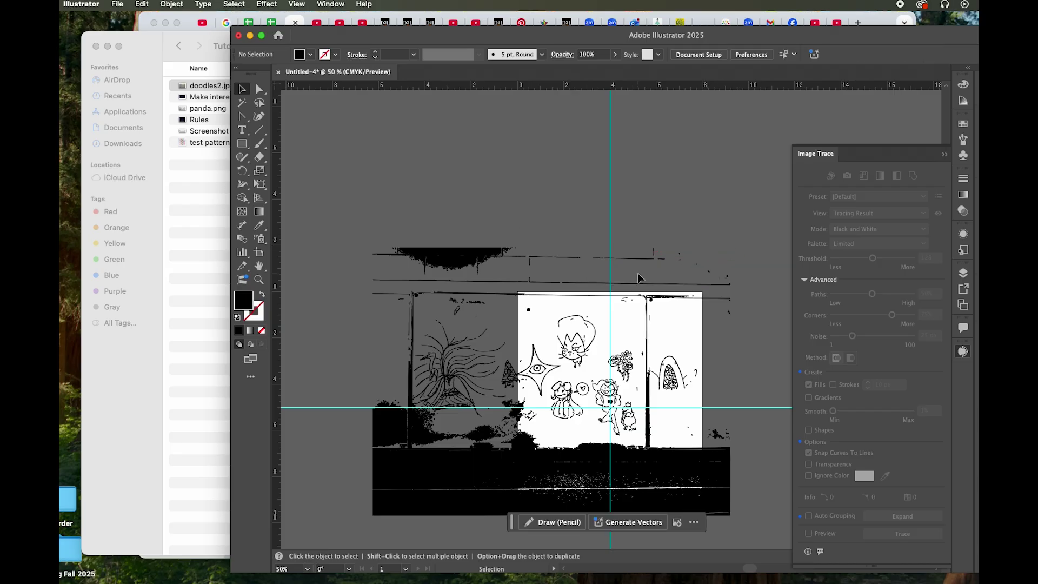
{"action": "mouse_move", "coordinate": [328, 218]}
{"action": "left_mouse_down"}
{"action": "mouse_move", "coordinate": [651, 308]}
{"action": "mouse_move", "coordinate": [748, 304]}
{"action": "mouse_move", "coordinate": [756, 318]}
{"action": "left_mouse_up"}
{"action": "key", "text": "Delete"}
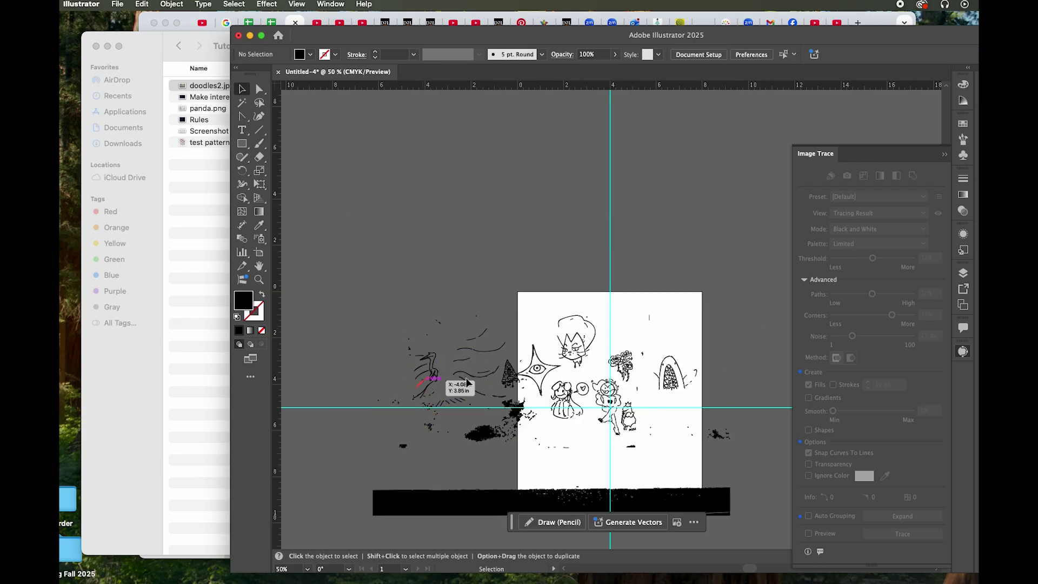
Step: Delete the leftover traces outside the artboard, the black strip across its bottom and the specks beside the crowned figure
{"action": "left_click", "coordinate": [413, 289]}
{"action": "left_click_drag", "start_coordinate": [413, 288], "coordinate": [491, 403]}
{"action": "key", "text": "Delete"}
{"action": "left_click_drag", "start_coordinate": [604, 457], "coordinate": [674, 451]}
{"action": "key", "text": "Delete"}
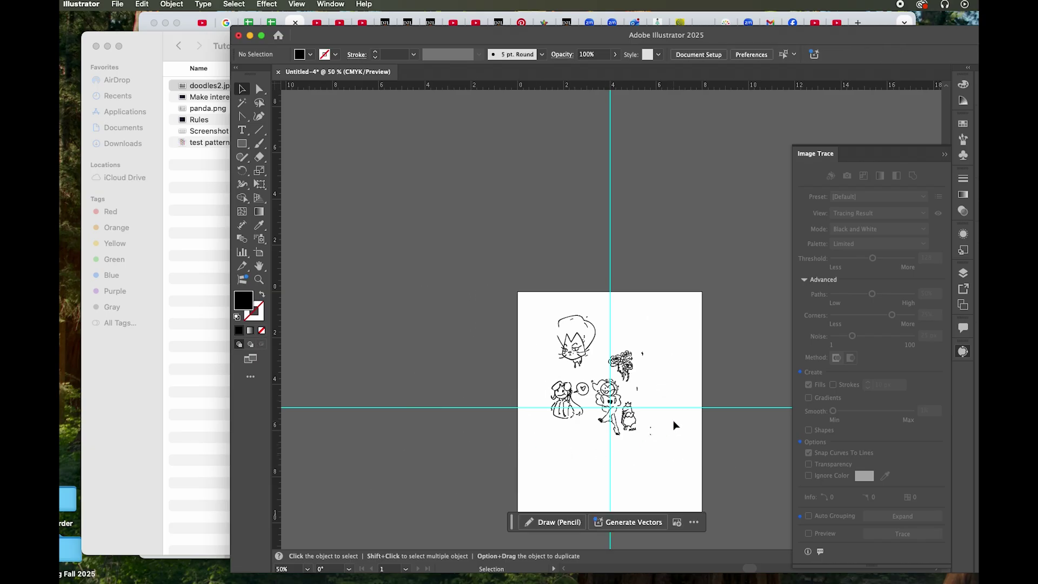
{"action": "left_click_drag", "start_coordinate": [677, 407], "coordinate": [648, 463]}
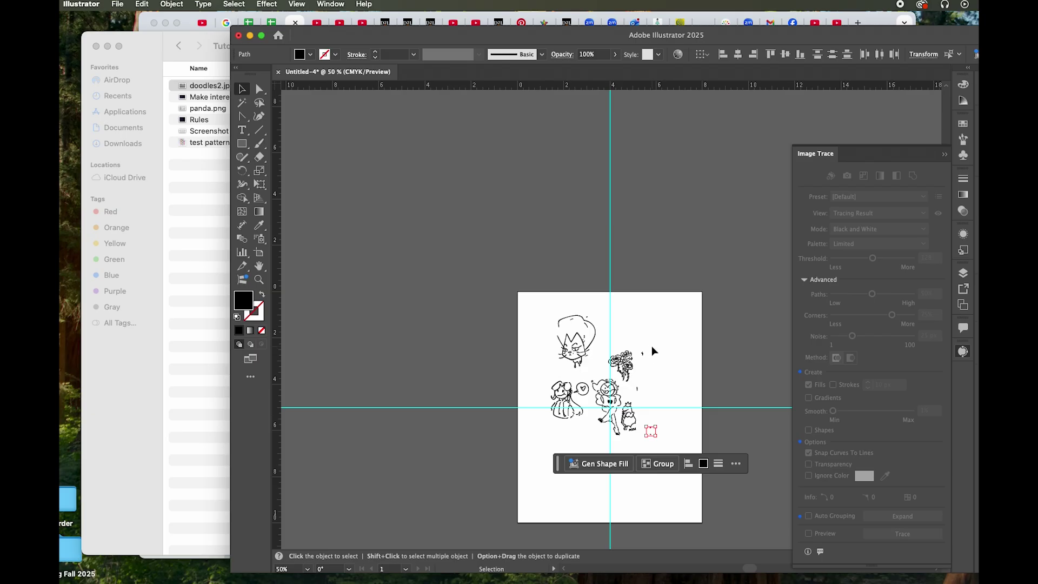
{"action": "key", "text": "Delete"}
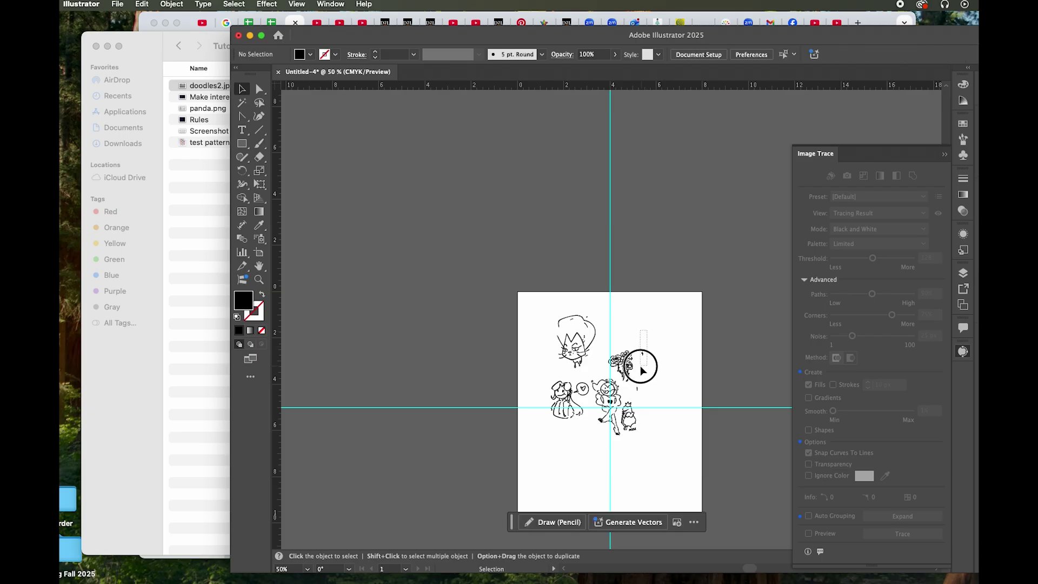
Step: Remove the small stray marks next to the cat head's hair and around the remaining doodles
{"action": "key", "text": "z"}
{"action": "left_click_drag", "start_coordinate": [608, 437], "coordinate": [645, 278]}
{"action": "scroll", "coordinate": [638, 212], "scroll_direction": "up", "scroll_amount": 2}
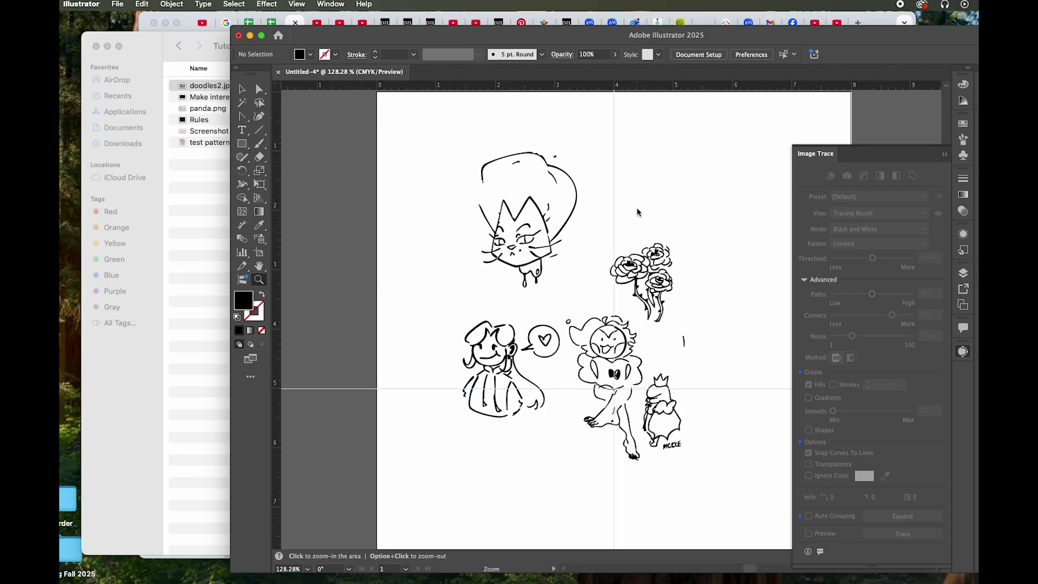
{"action": "left_click", "coordinate": [242, 89]}
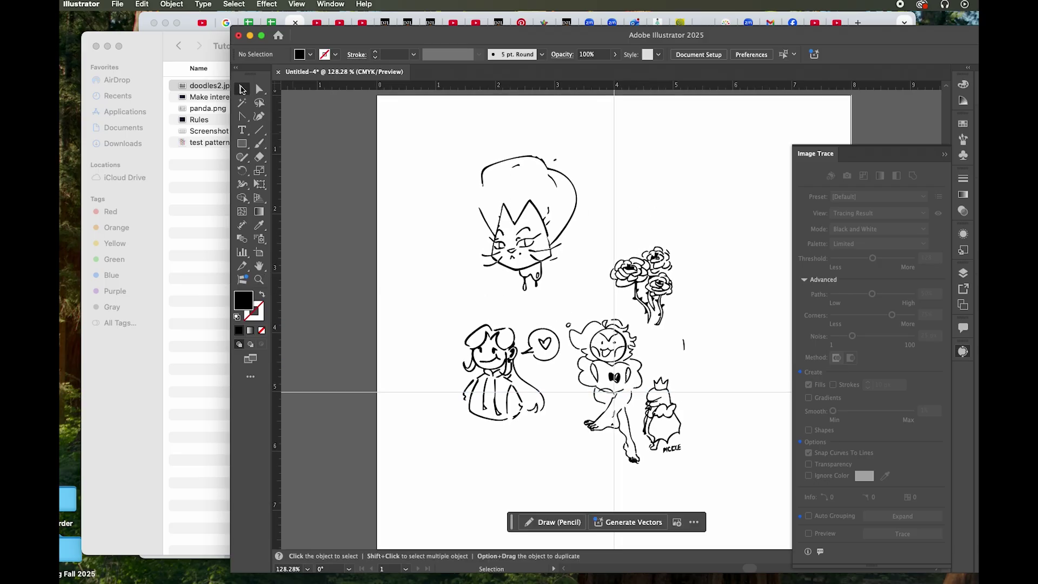
{"action": "left_click", "coordinate": [548, 143]}
{"action": "left_click_drag", "start_coordinate": [546, 145], "coordinate": [564, 168]}
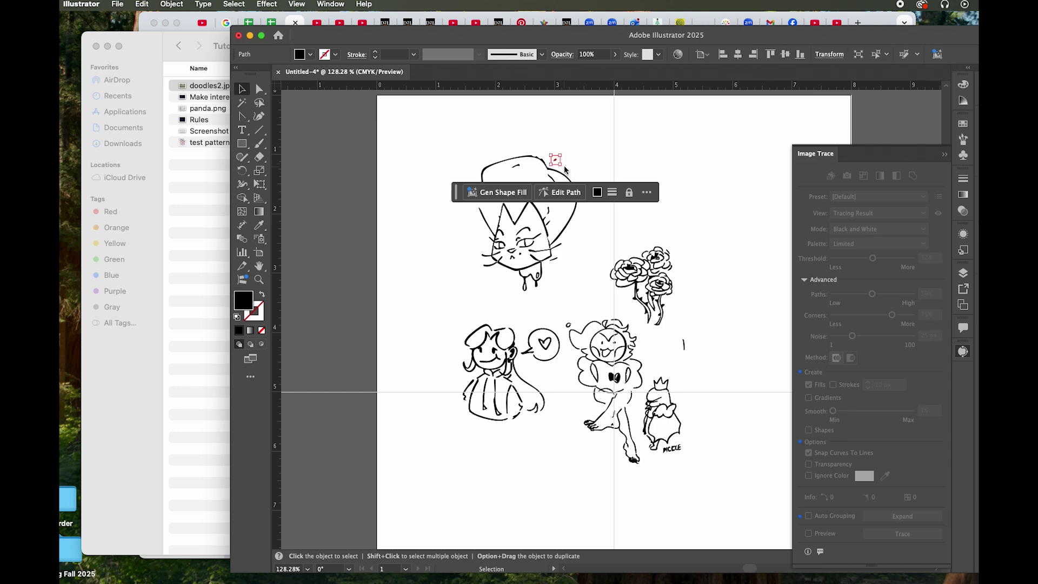
{"action": "key", "text": "Delete"}
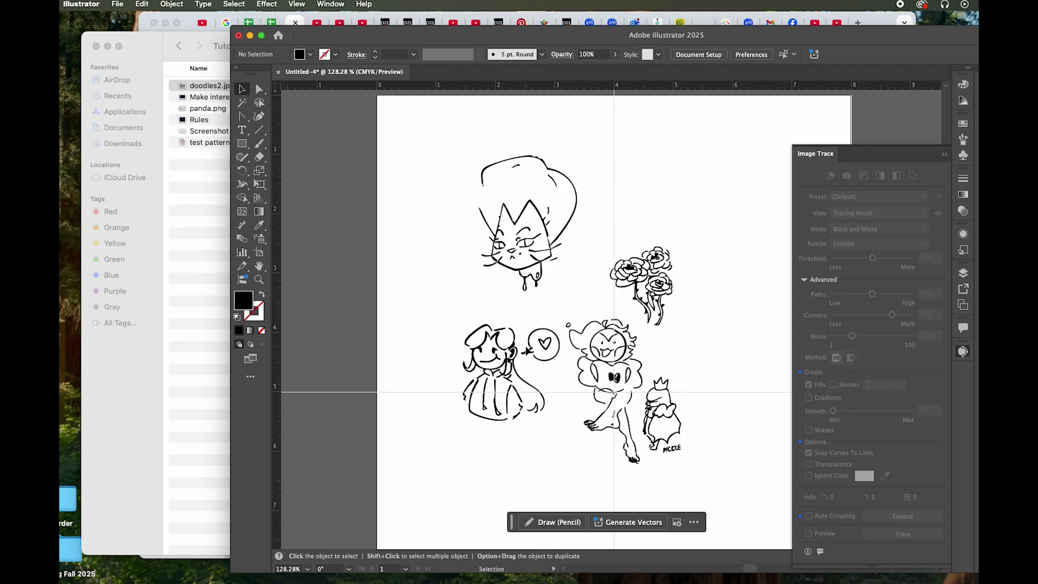
Step: Try moving loose pieces of the long-haired girl doodle and its speech bubble apart, and undo the moves
{"action": "left_click", "coordinate": [496, 354]}
{"action": "left_click_drag", "start_coordinate": [495, 354], "coordinate": [462, 327]}
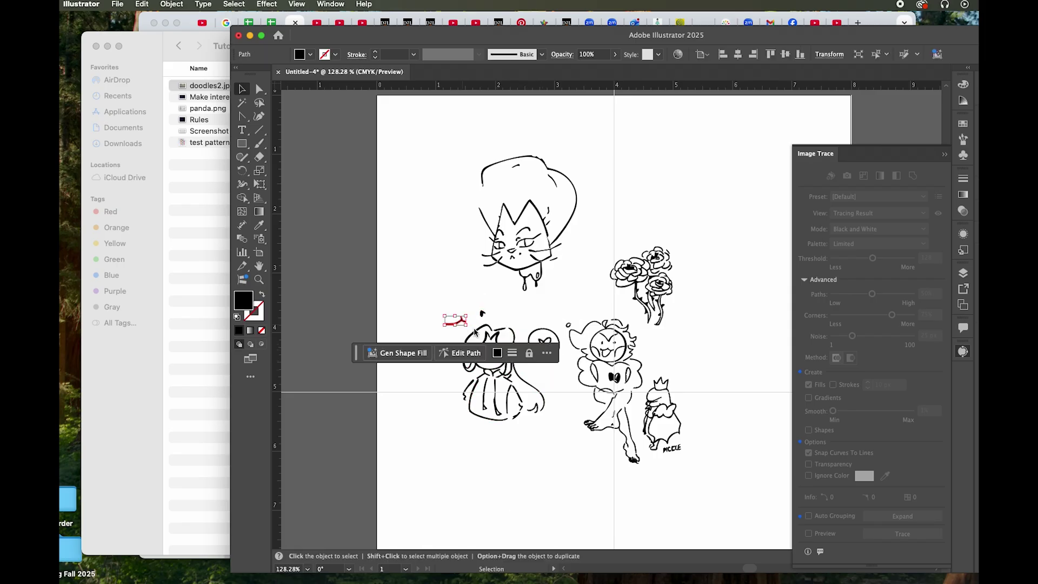
{"action": "left_click_drag", "start_coordinate": [542, 340], "coordinate": [545, 307]}
{"action": "left_click_drag", "start_coordinate": [547, 366], "coordinate": [558, 396]}
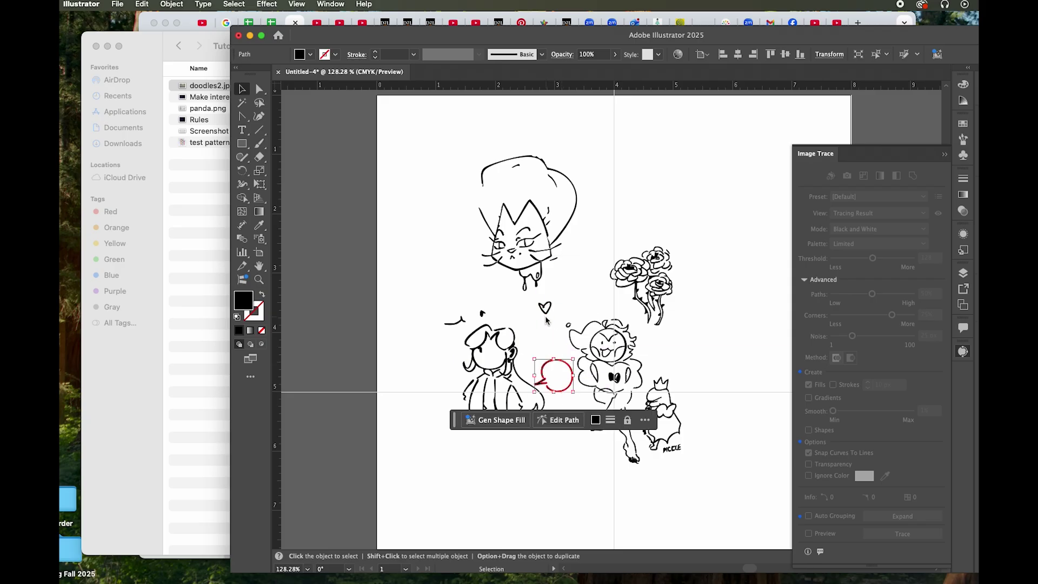
{"action": "key", "text": "super+z"}
{"action": "key", "text": "super+z"}
{"action": "key", "text": "super+z"}
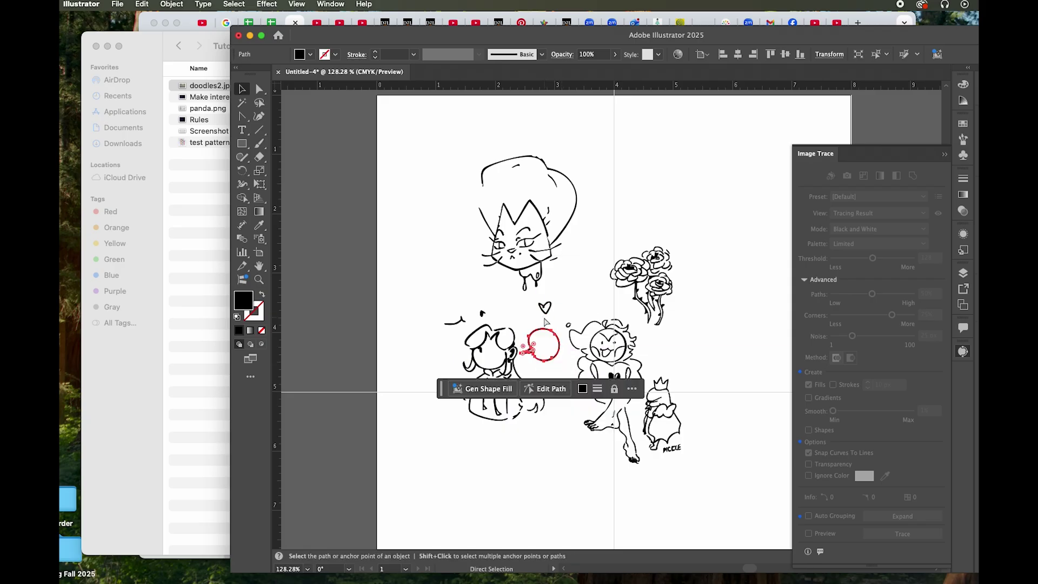
{"action": "key", "text": "super+z"}
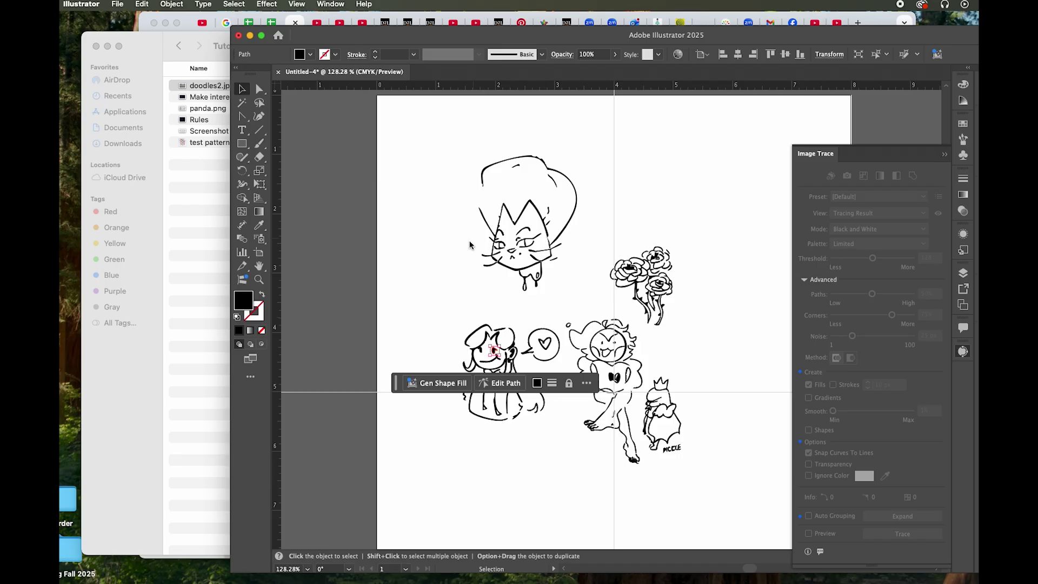
Step: Group all paths of the cat head doodle and delete the small PICKLE lettering under the crowned figure
{"action": "left_click_drag", "start_coordinate": [439, 144], "coordinate": [584, 295]}
{"action": "left_click_drag", "start_coordinate": [439, 142], "coordinate": [591, 305]}
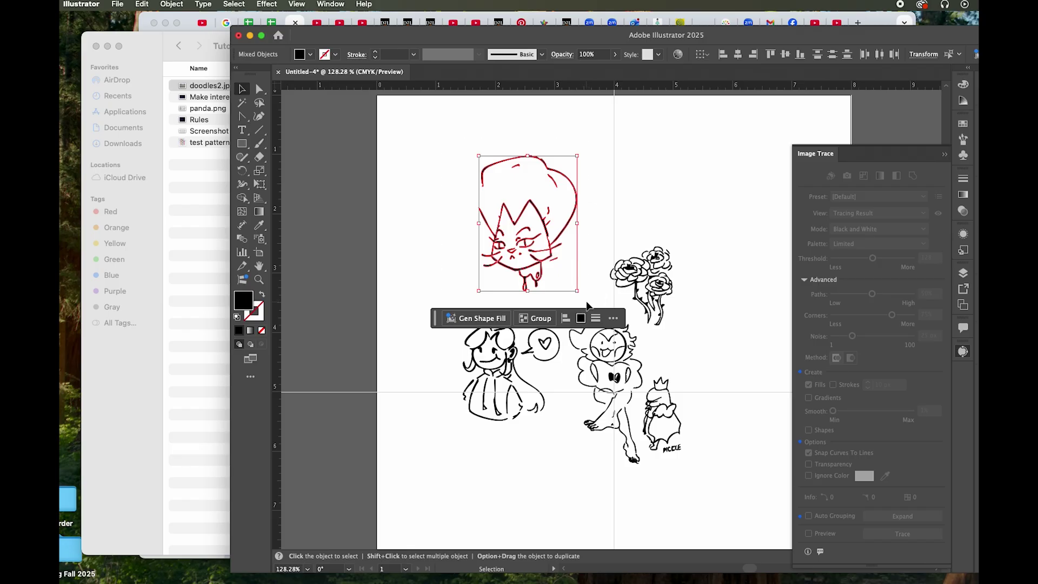
{"action": "left_click", "coordinate": [588, 306]}
{"action": "left_click_drag", "start_coordinate": [664, 458], "coordinate": [692, 459]}
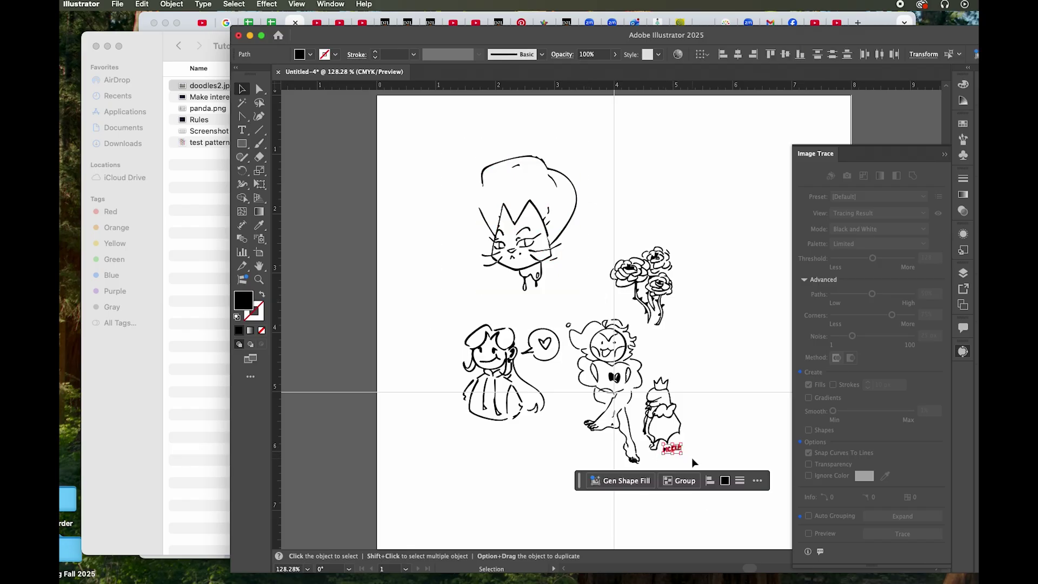
{"action": "key", "text": "Delete"}
Step: Group the crowned figure's paths, and group the long-haired girl together with her heart speech bubble
{"action": "left_click_drag", "start_coordinate": [706, 376], "coordinate": [638, 457]}
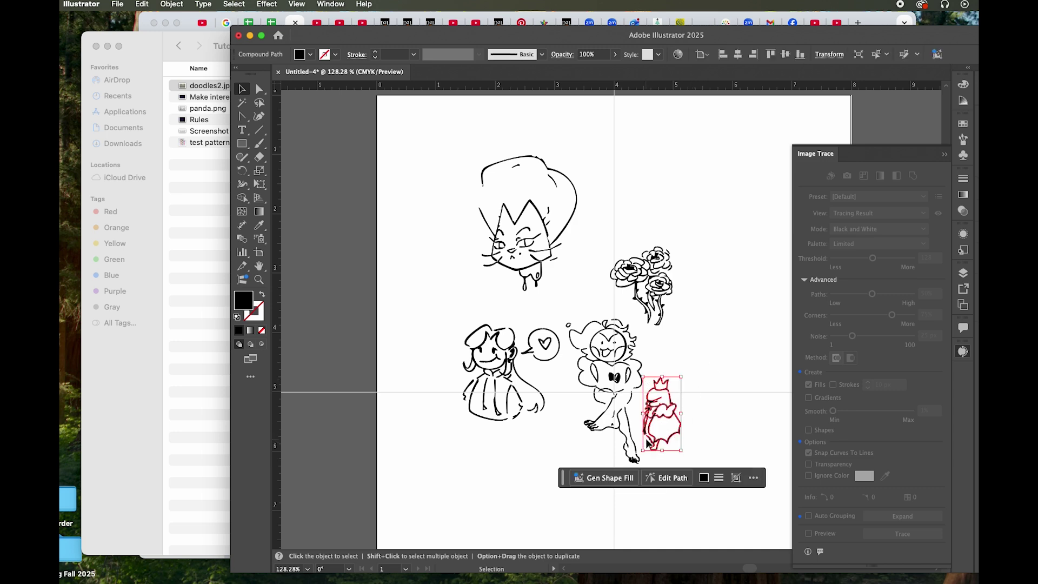
{"action": "key", "text": "super+g"}
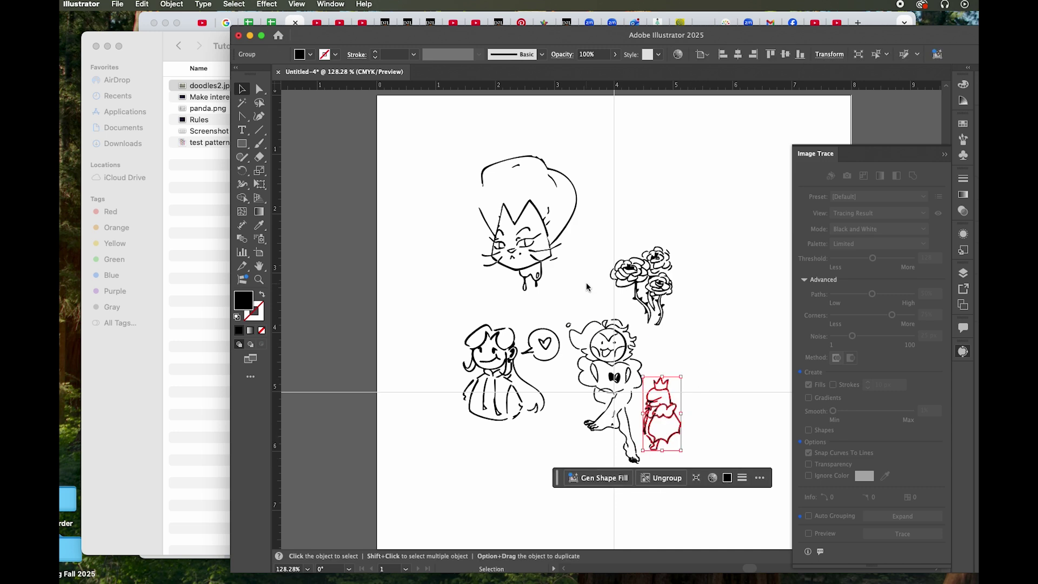
{"action": "left_click_drag", "start_coordinate": [442, 302], "coordinate": [555, 431]}
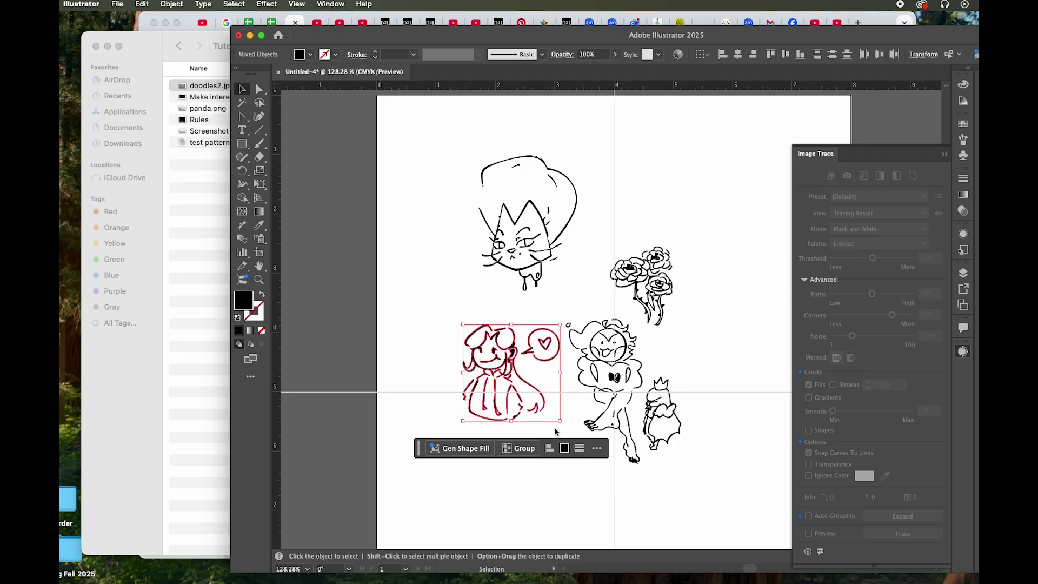
{"action": "key", "text": "super+g"}
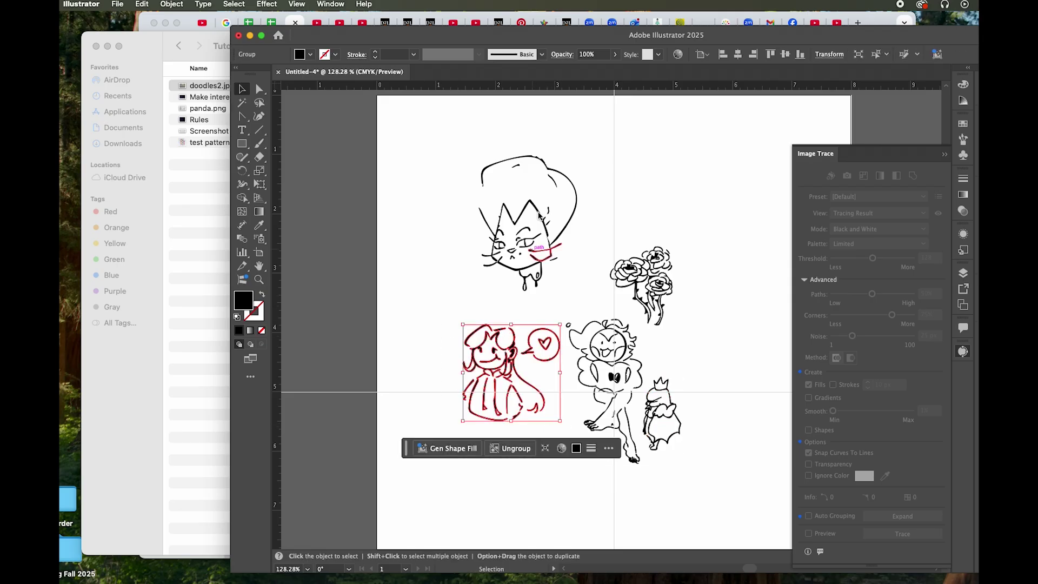
Step: Spread the doodles out by moving the cat head up and left, the girl down and left, and the roses upward
{"action": "left_click_drag", "start_coordinate": [540, 220], "coordinate": [483, 188]}
{"action": "left_click_drag", "start_coordinate": [563, 341], "coordinate": [519, 357]}
{"action": "left_click_drag", "start_coordinate": [639, 277], "coordinate": [620, 185]}
{"action": "left_click_drag", "start_coordinate": [638, 367], "coordinate": [616, 351]}
Step: Try moving the crowned figure, undo the move, and regroup it together with the stray fragment at its foot
{"action": "left_click_drag", "start_coordinate": [670, 390], "coordinate": [689, 272]}
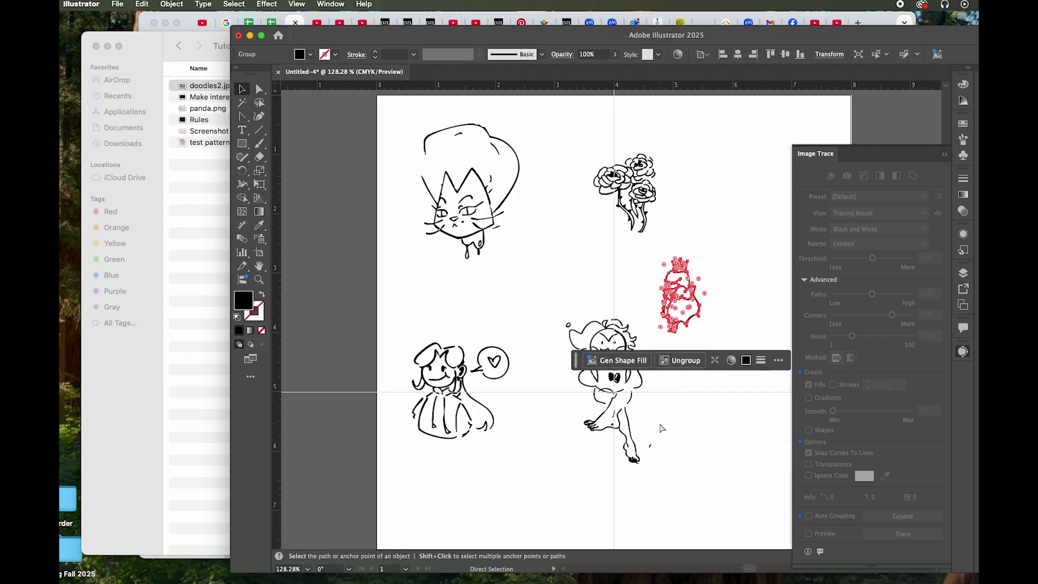
{"action": "mouse_move", "coordinate": [696, 318]}
{"action": "left_mouse_down"}
{"action": "mouse_move", "coordinate": [680, 436]}
{"action": "mouse_move", "coordinate": [648, 465]}
{"action": "left_mouse_up"}
{"action": "left_click", "coordinate": [692, 442]}
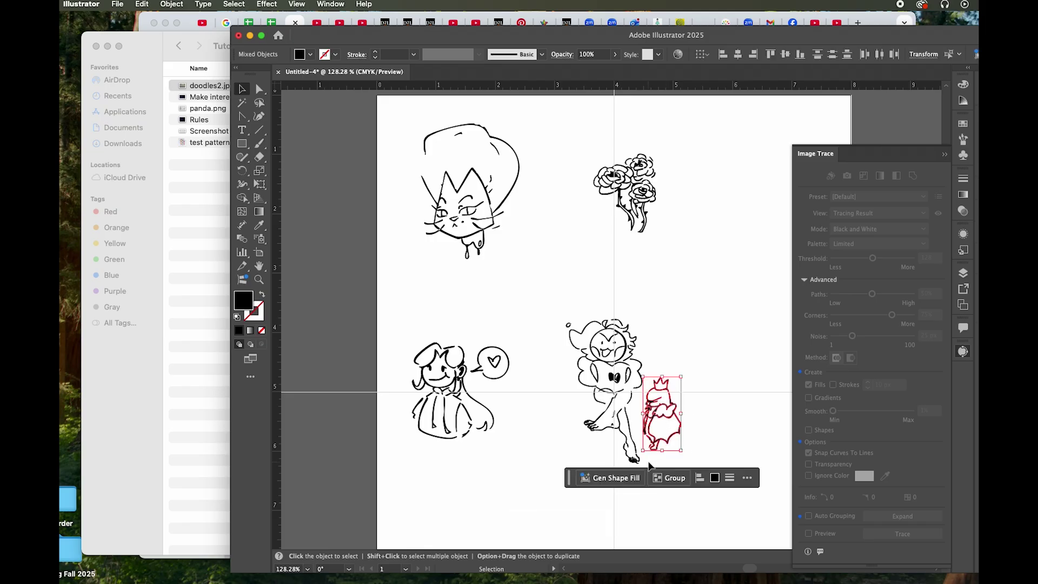
{"action": "key", "text": "a"}
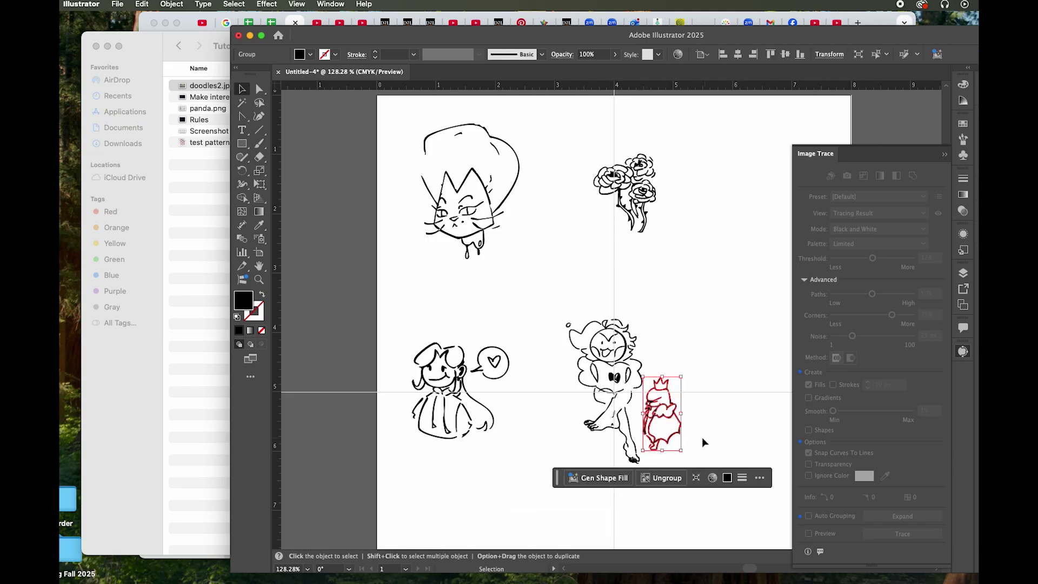
Step: Undo the crowned figure's last move, then place the Rules image from the Finder folder beside the doodles in Illustrator
{"action": "key", "text": "super+z"}
{"action": "left_click", "coordinate": [193, 126]}
{"action": "left_click", "coordinate": [193, 126]}
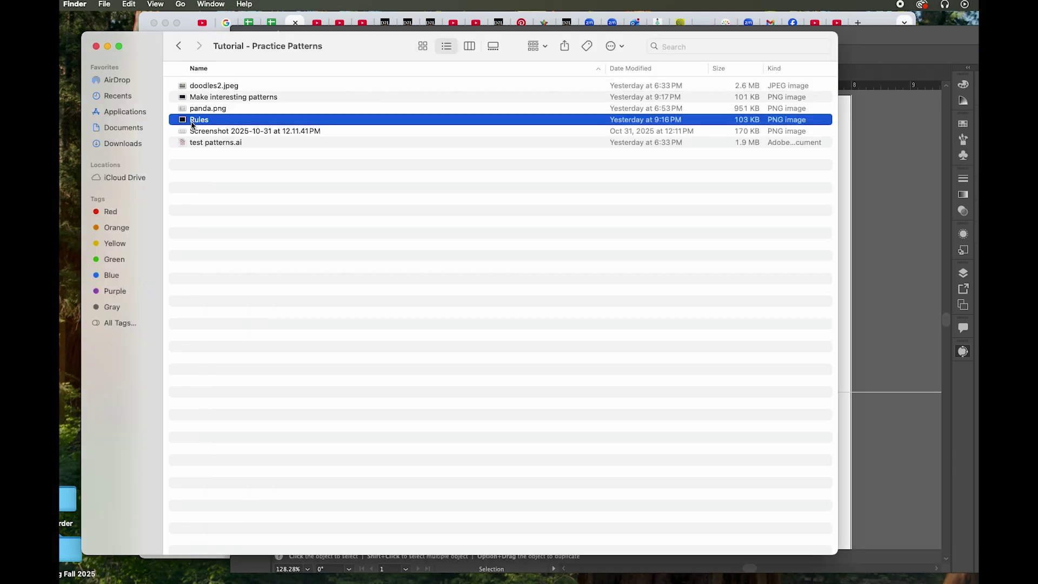
{"action": "left_click_drag", "start_coordinate": [187, 124], "coordinate": [914, 184]}
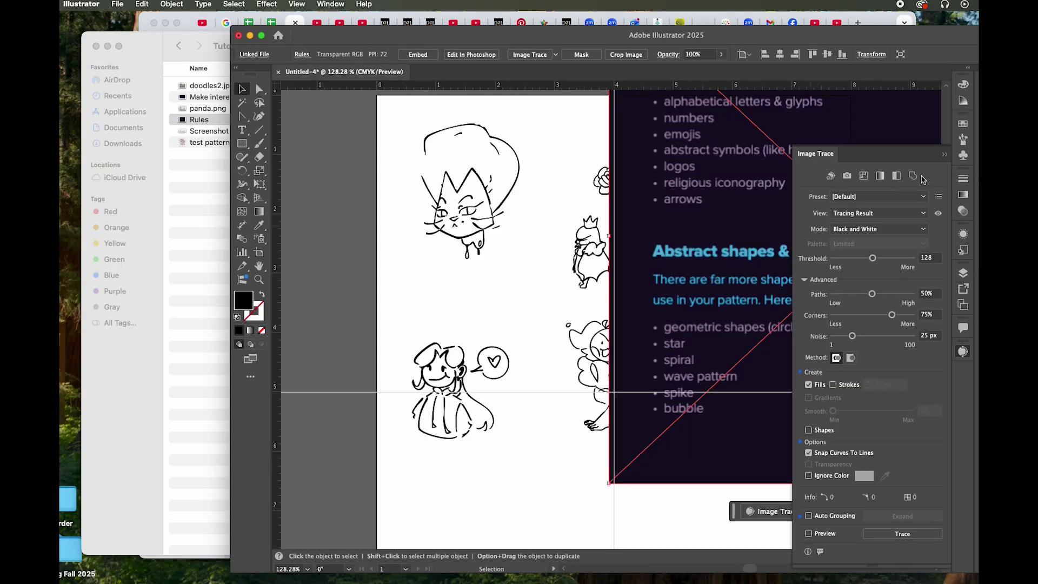
{"action": "left_click", "coordinate": [944, 155]}
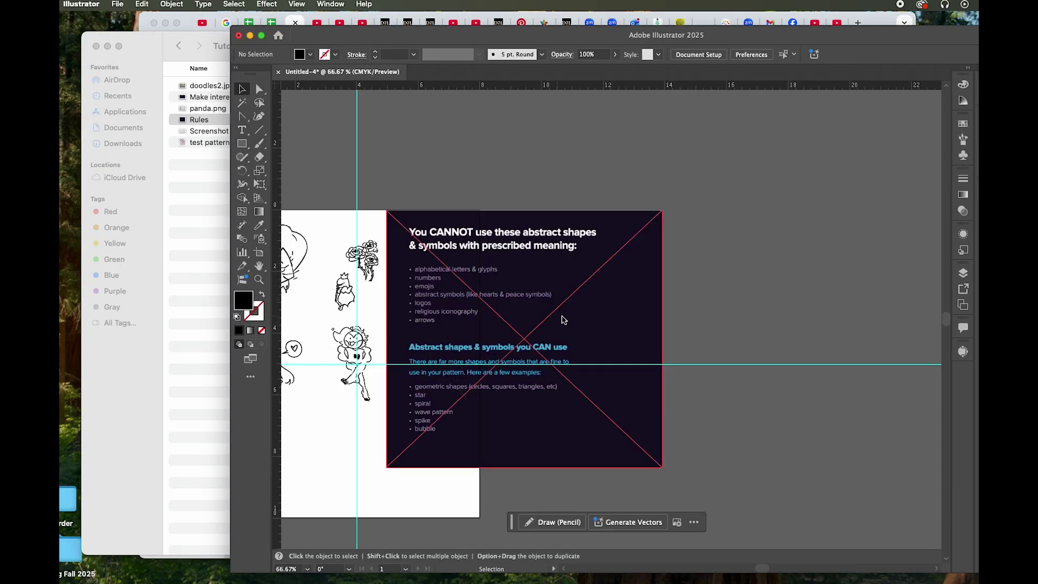
{"action": "left_click", "coordinate": [524, 267]}
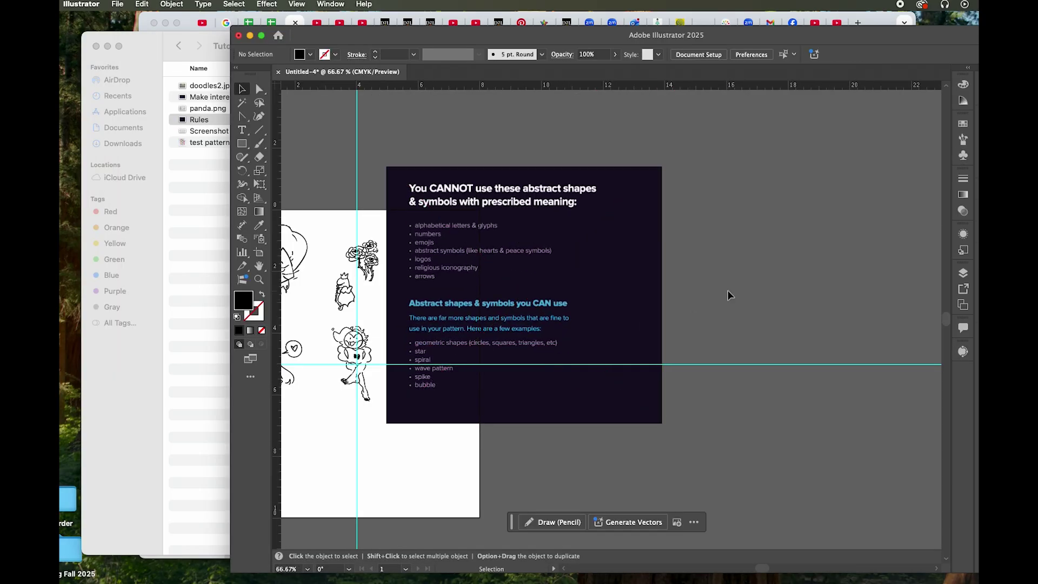
Step: Read the placed rules on which abstract shapes and symbols cannot and can be used in the pattern
{"action": "left_click", "coordinate": [259, 279]}
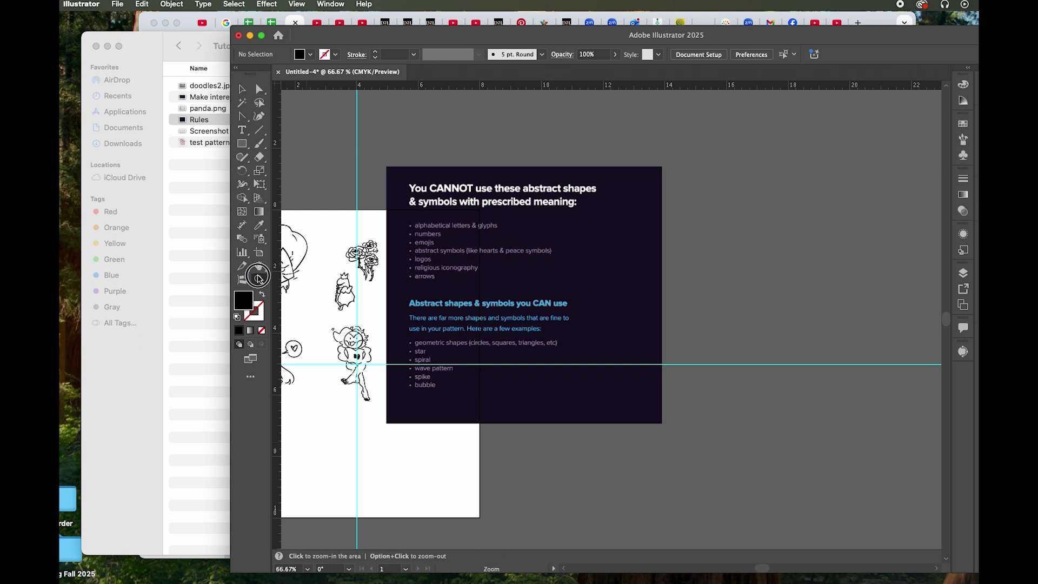
{"action": "left_click_drag", "start_coordinate": [361, 187], "coordinate": [457, 304]}
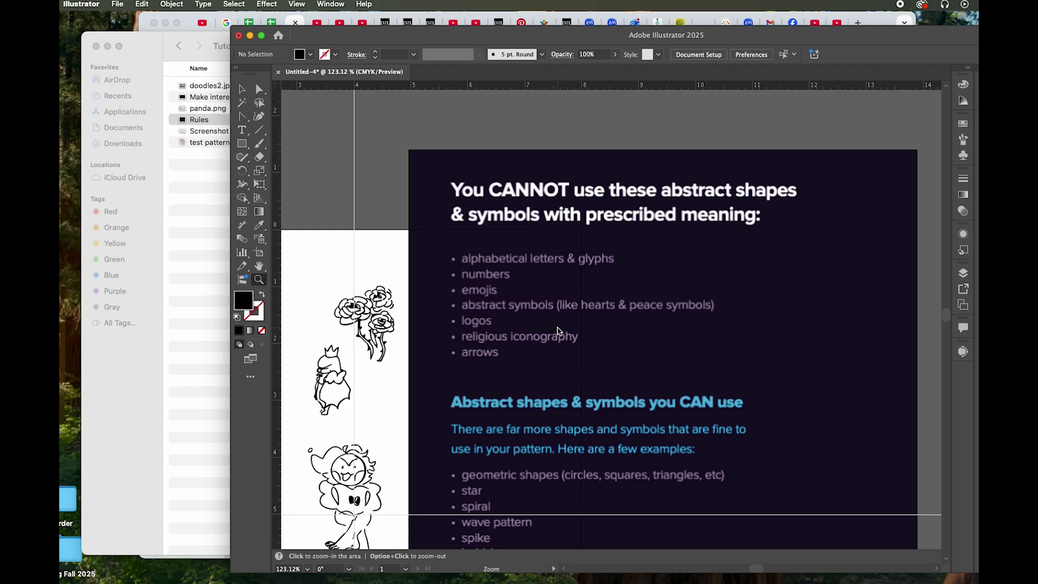
{"action": "scroll", "coordinate": [558, 328], "scroll_direction": "down", "scroll_amount": 1}
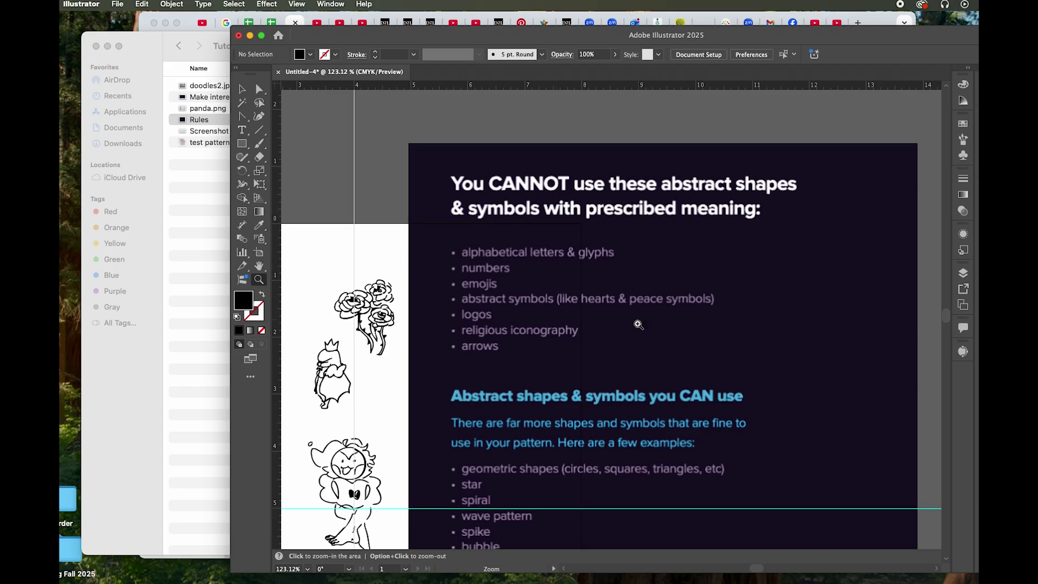
{"action": "scroll", "coordinate": [627, 341], "scroll_direction": "down", "scroll_amount": 5}
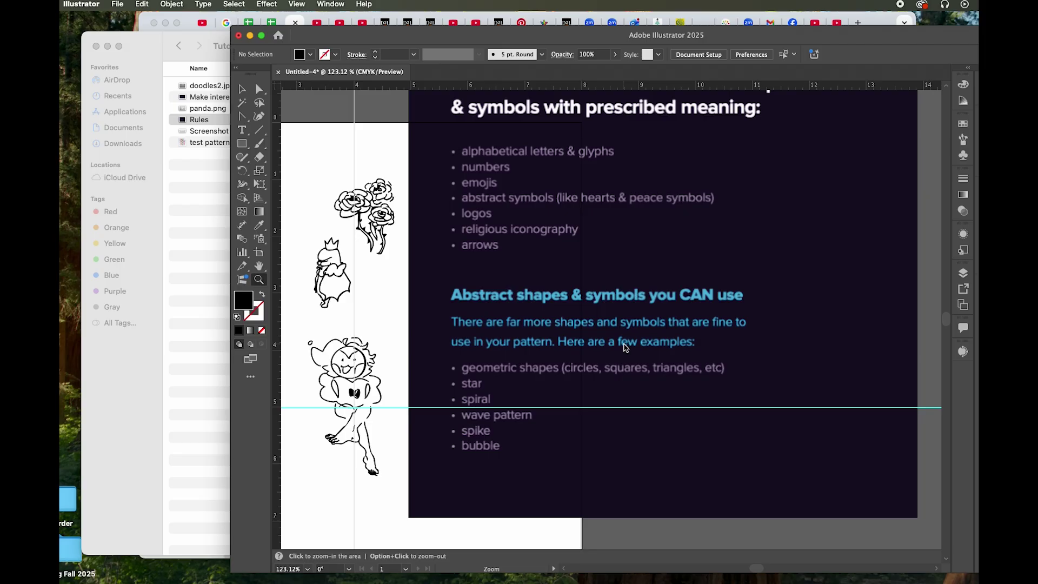
{"action": "left_click_drag", "start_coordinate": [755, 569], "coordinate": [753, 570]}
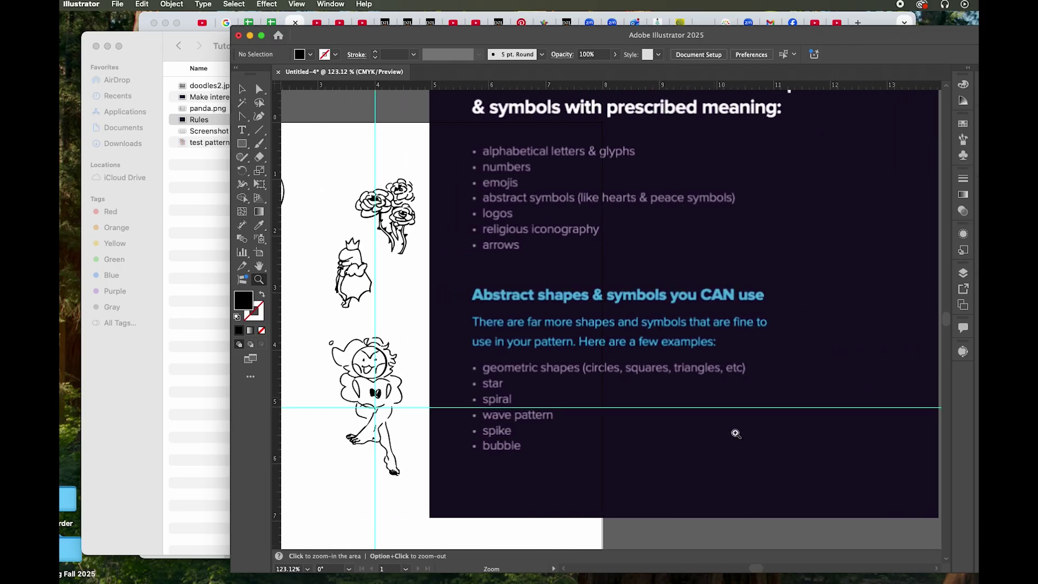
{"action": "scroll", "coordinate": [472, 376], "scroll_direction": "left", "scroll_amount": 8}
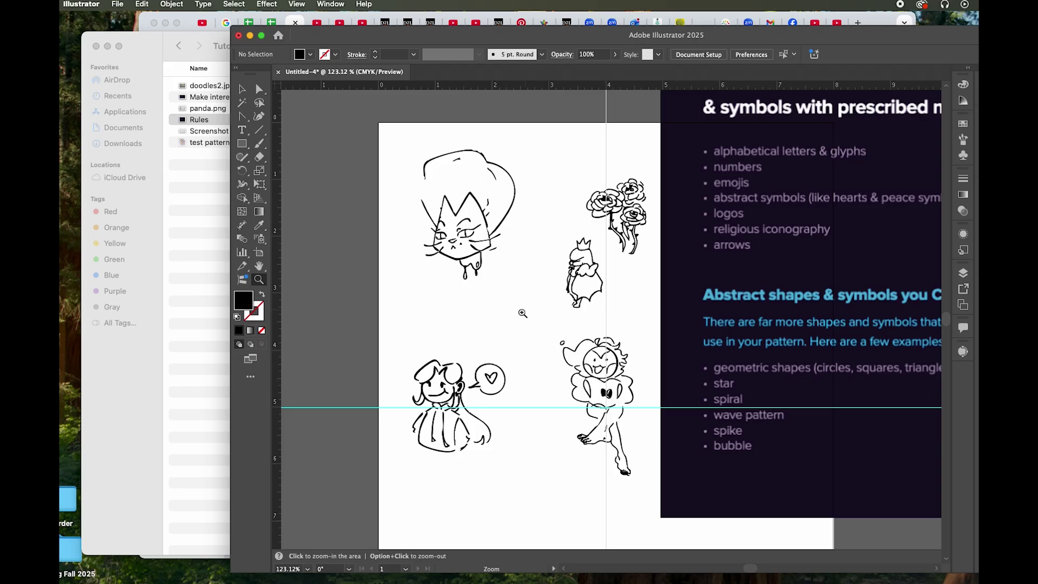
Step: Delete the long-haired girl's smile and her heart speech bubble from the grouped doodle
{"action": "key", "text": "v"}
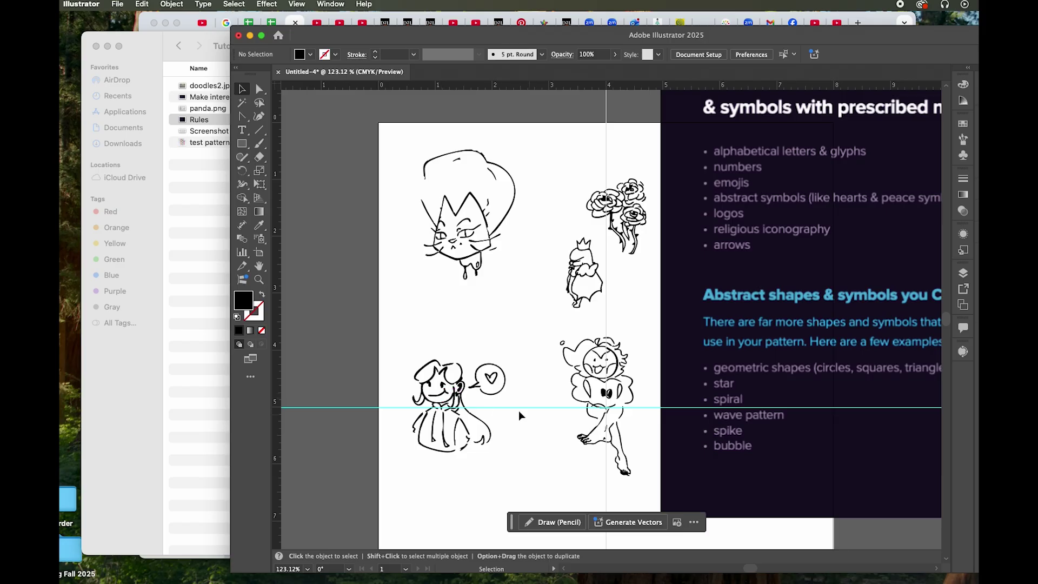
{"action": "left_click", "coordinate": [442, 393]}
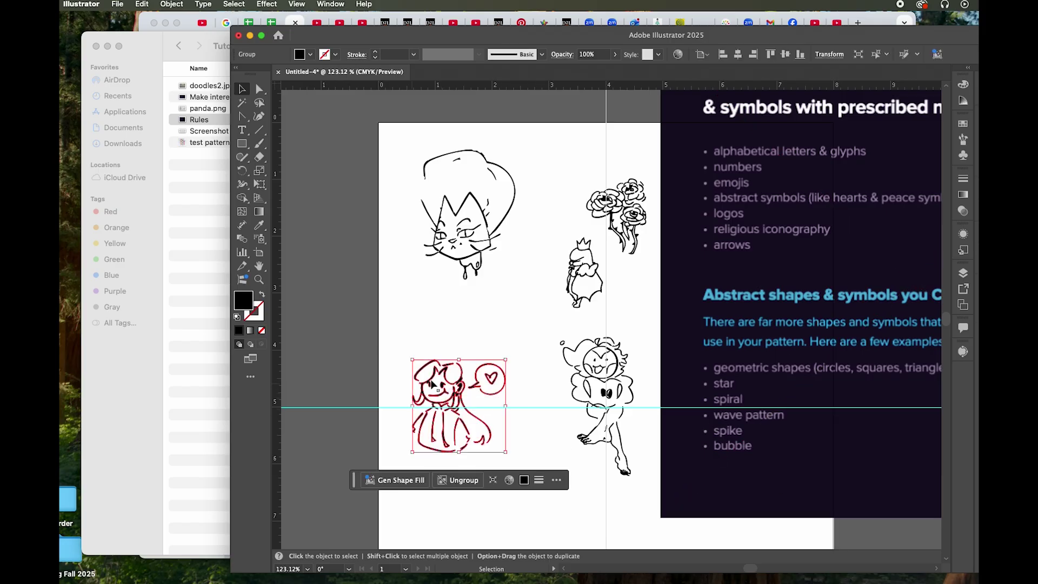
{"action": "key", "text": "a"}
{"action": "left_click", "coordinate": [441, 334]}
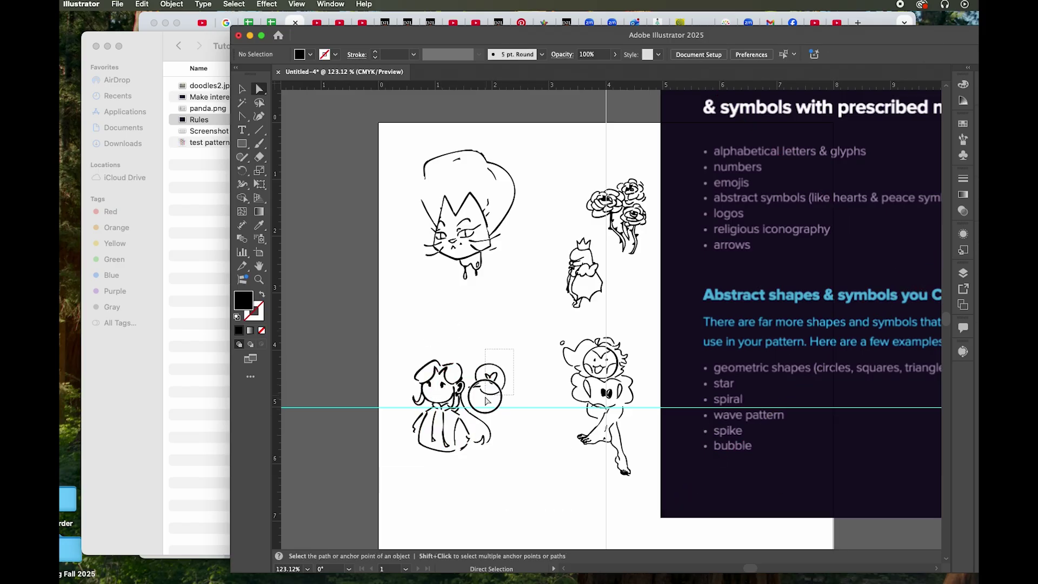
{"action": "left_click_drag", "start_coordinate": [469, 402], "coordinate": [470, 402]}
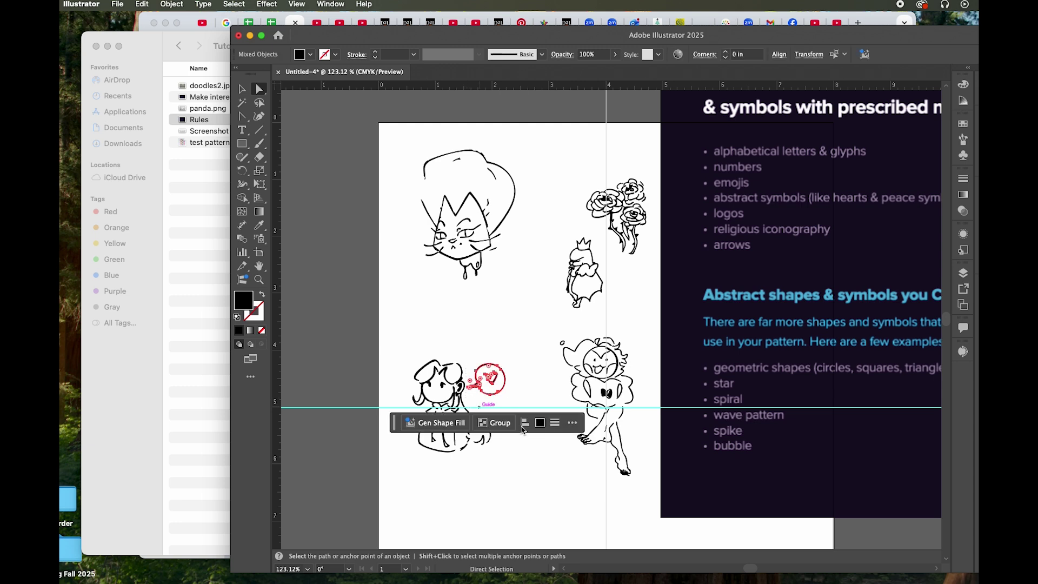
{"action": "key", "text": "Delete"}
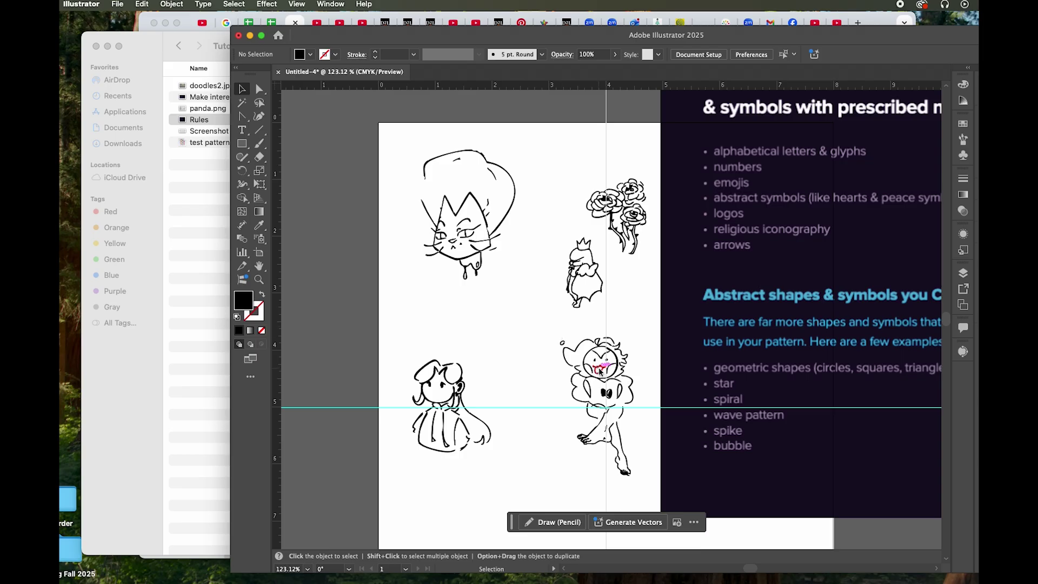
Step: Delete the open mouth and the V-shaped brows from the face of the standing figure with the bow
{"action": "left_click", "coordinate": [600, 371]}
{"action": "left_click", "coordinate": [260, 88]}
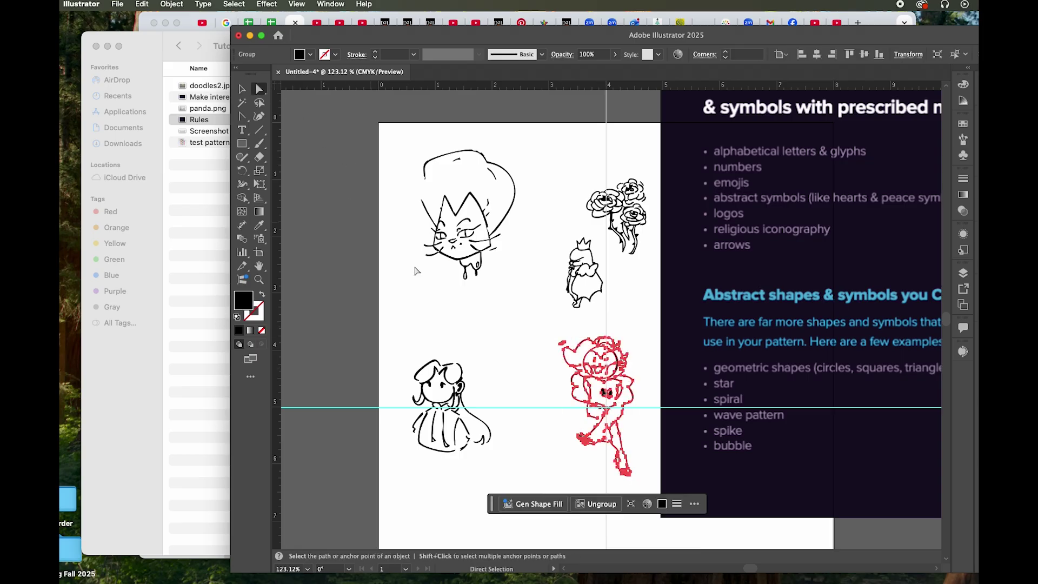
{"action": "left_click", "coordinate": [514, 347]}
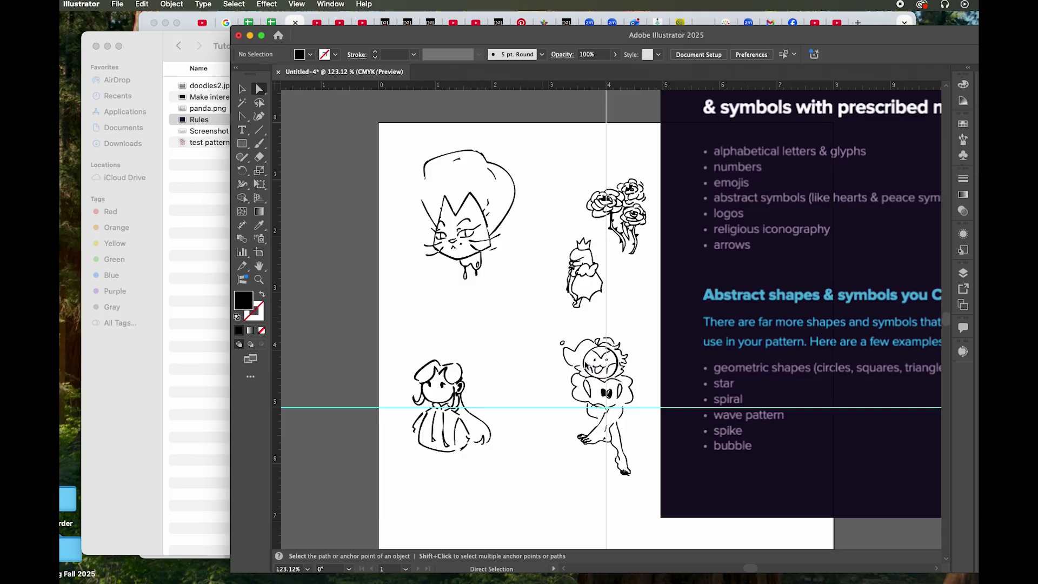
{"action": "left_click", "coordinate": [599, 370]}
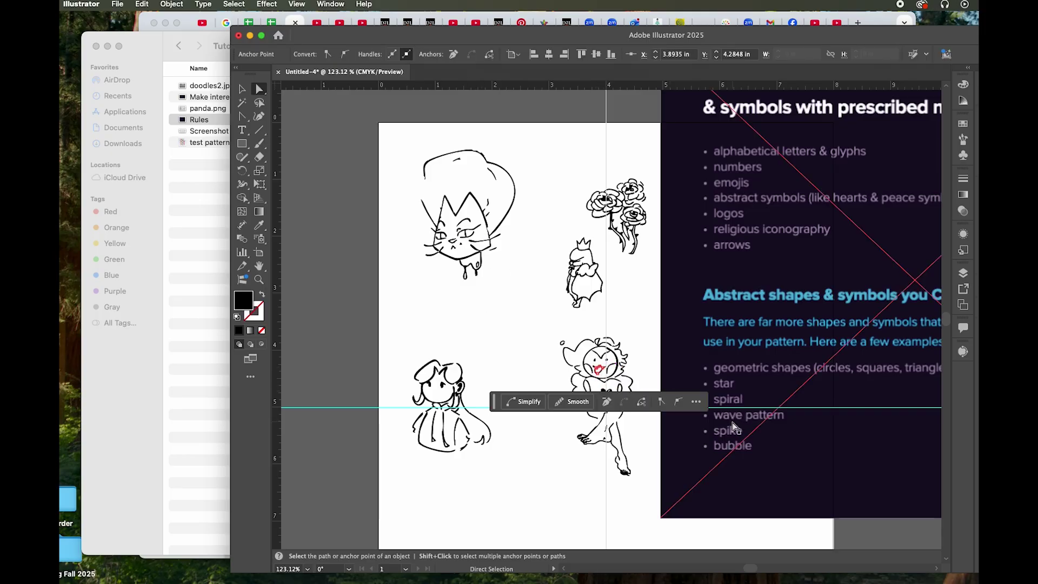
{"action": "key", "text": "super+shift+a"}
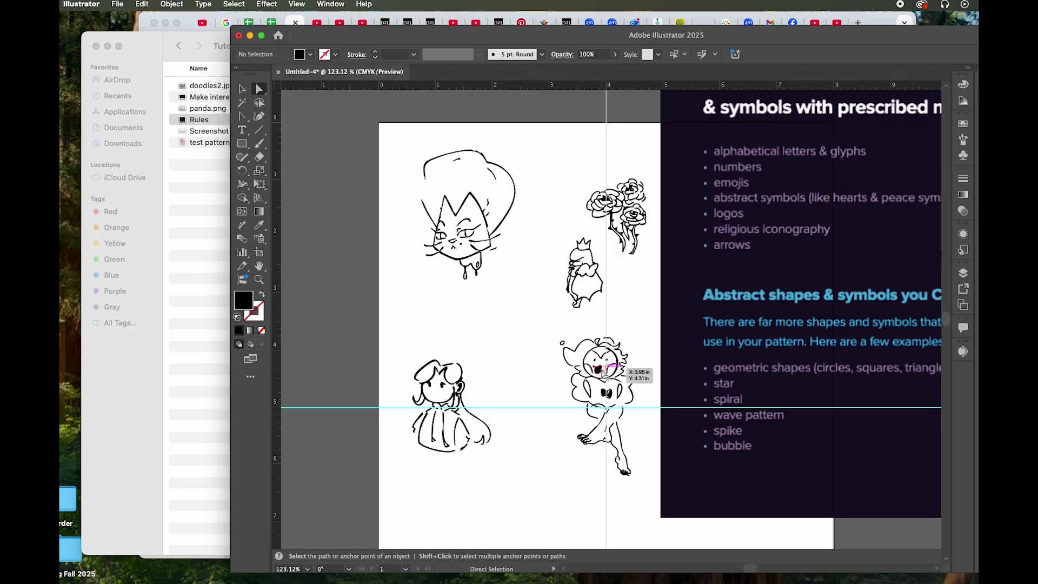
{"action": "left_click", "coordinate": [602, 371]}
{"action": "key", "text": "Delete"}
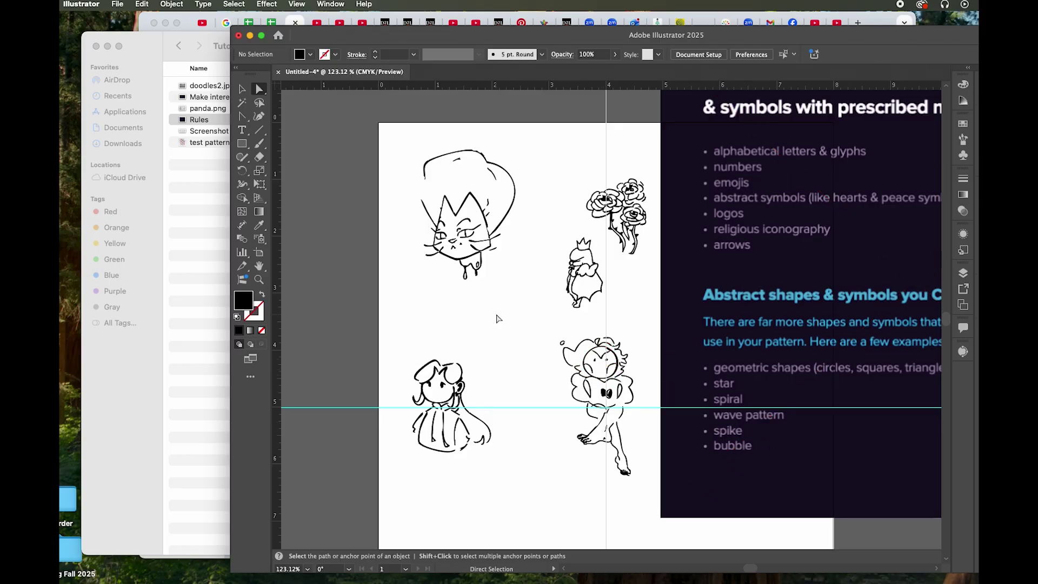
{"action": "left_click", "coordinate": [608, 361]}
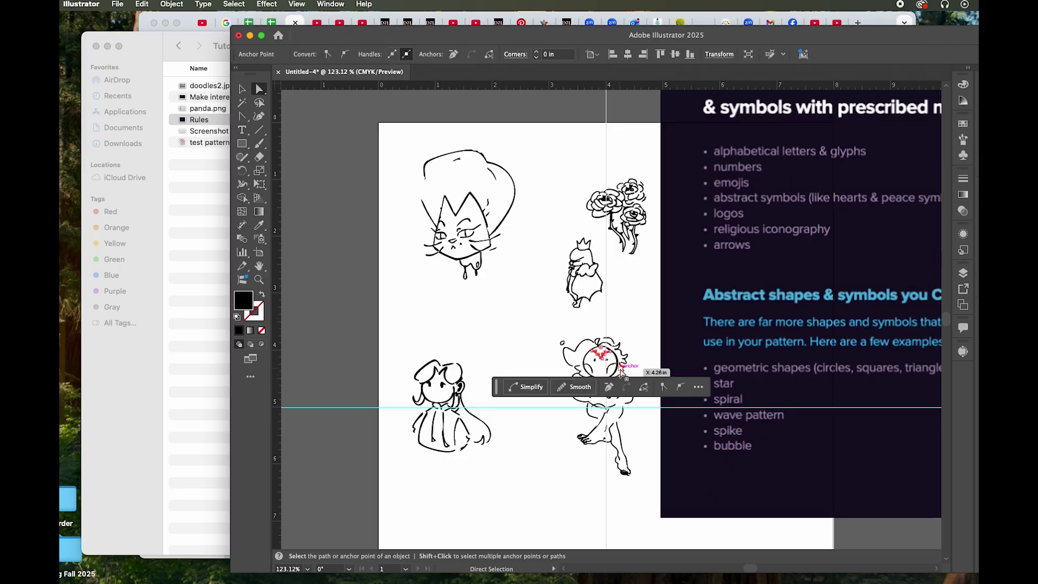
Step: Remove the Rules image and gather the five doodles into a compact cluster near the artboard's upper-left corner
{"action": "key", "text": "v"}
{"action": "left_click_drag", "start_coordinate": [622, 373], "coordinate": [554, 309]}
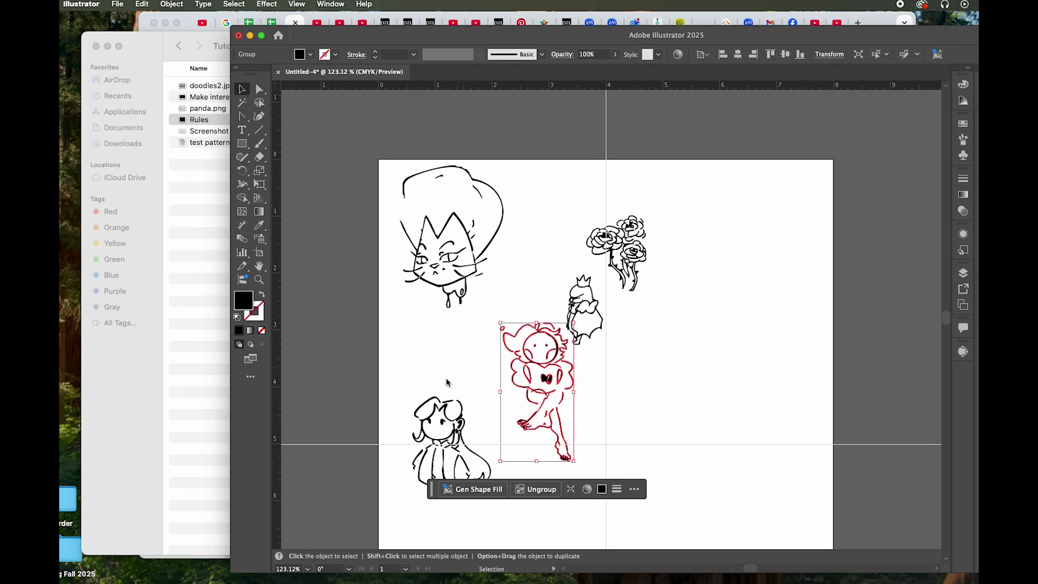
{"action": "mouse_move", "coordinate": [450, 422]}
{"action": "left_mouse_down"}
{"action": "mouse_move", "coordinate": [433, 340]}
{"action": "mouse_move", "coordinate": [433, 349]}
{"action": "left_mouse_up"}
Step: Make a new pattern from all five doodles and acknowledge the notice about the added swatch
{"action": "left_click_drag", "start_coordinate": [354, 142], "coordinate": [661, 469]}
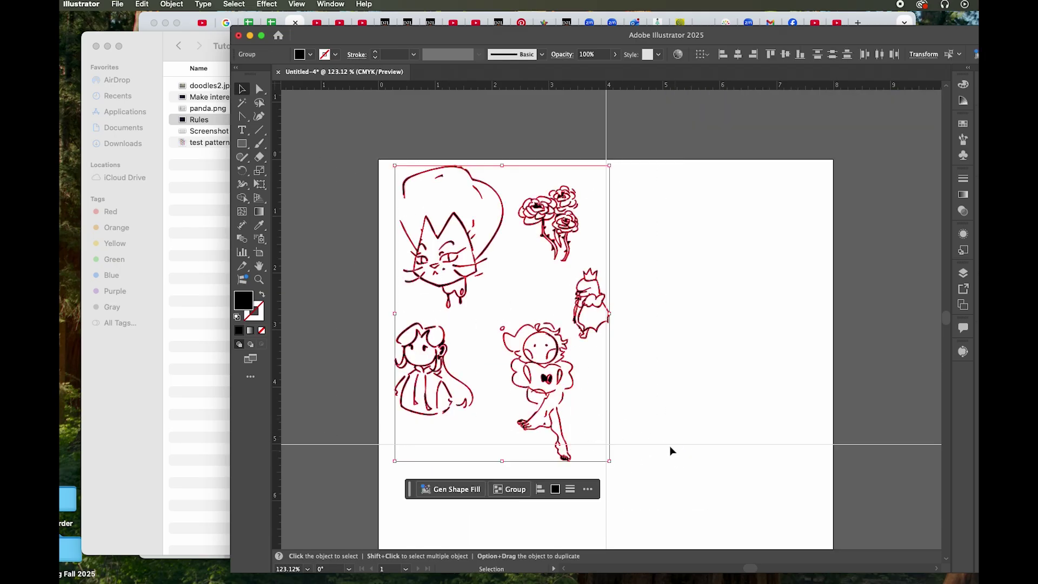
{"action": "left_click", "coordinate": [138, 6]}
{"action": "mouse_move", "coordinate": [170, 6]}
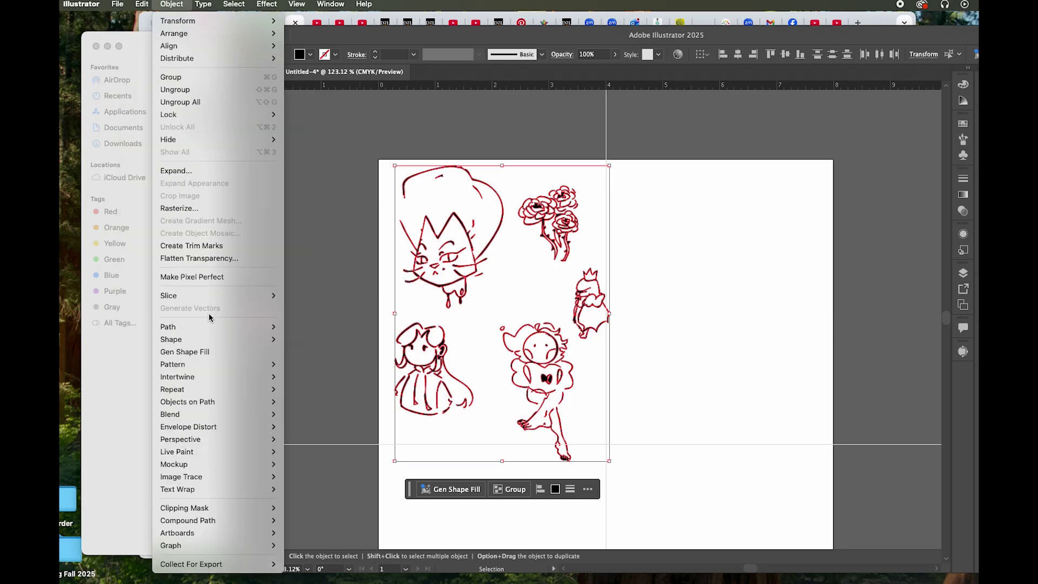
{"action": "mouse_move", "coordinate": [244, 364]}
{"action": "left_click", "coordinate": [300, 364]}
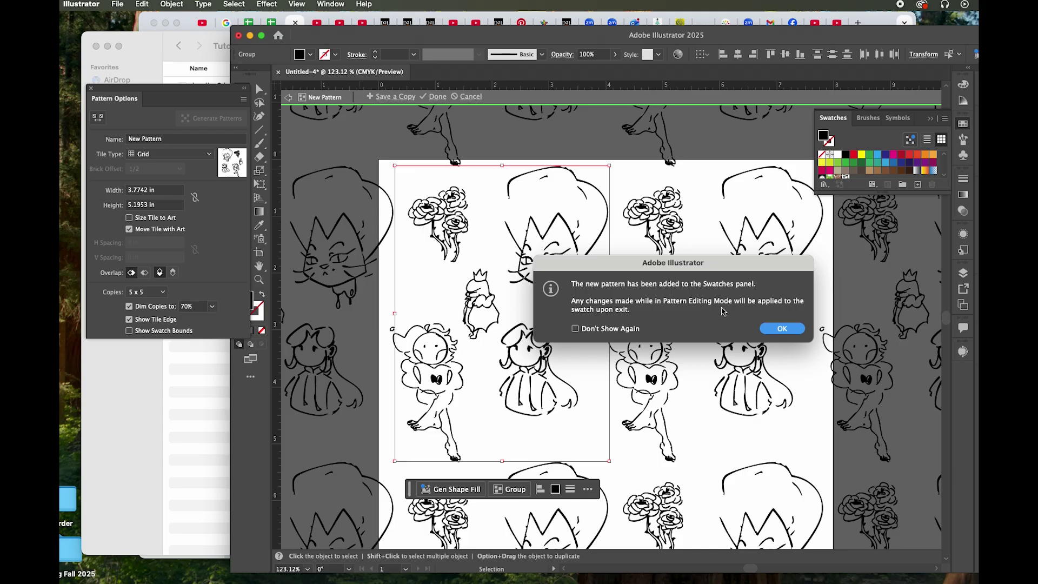
{"action": "left_click", "coordinate": [785, 331]}
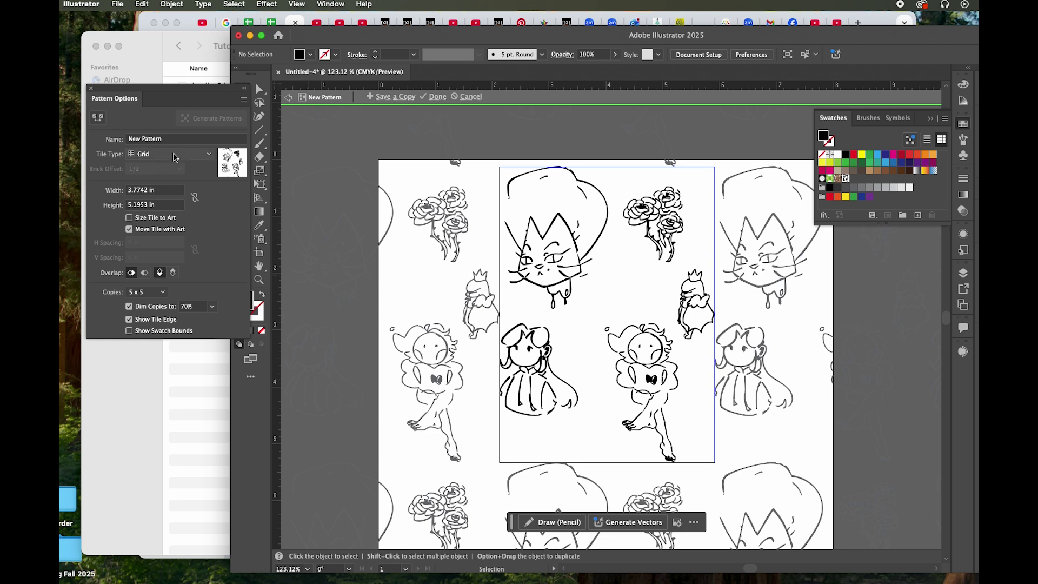
Step: Adjust the spacing of the cat head, roses, girl and standing figure within the pattern tile
{"action": "scroll", "coordinate": [586, 245], "scroll_direction": "down", "scroll_amount": 1}
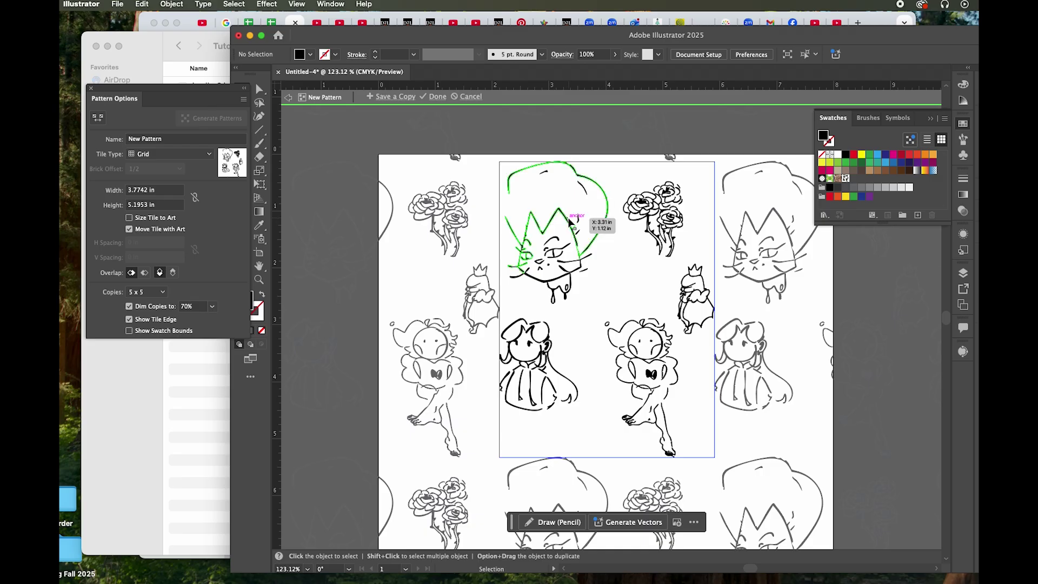
{"action": "mouse_move", "coordinate": [565, 221]}
{"action": "left_mouse_down"}
{"action": "mouse_move", "coordinate": [533, 220]}
{"action": "mouse_move", "coordinate": [559, 214]}
{"action": "mouse_move", "coordinate": [566, 222]}
{"action": "left_mouse_up"}
{"action": "left_click_drag", "start_coordinate": [665, 210], "coordinate": [678, 204]}
{"action": "left_click", "coordinate": [646, 378]}
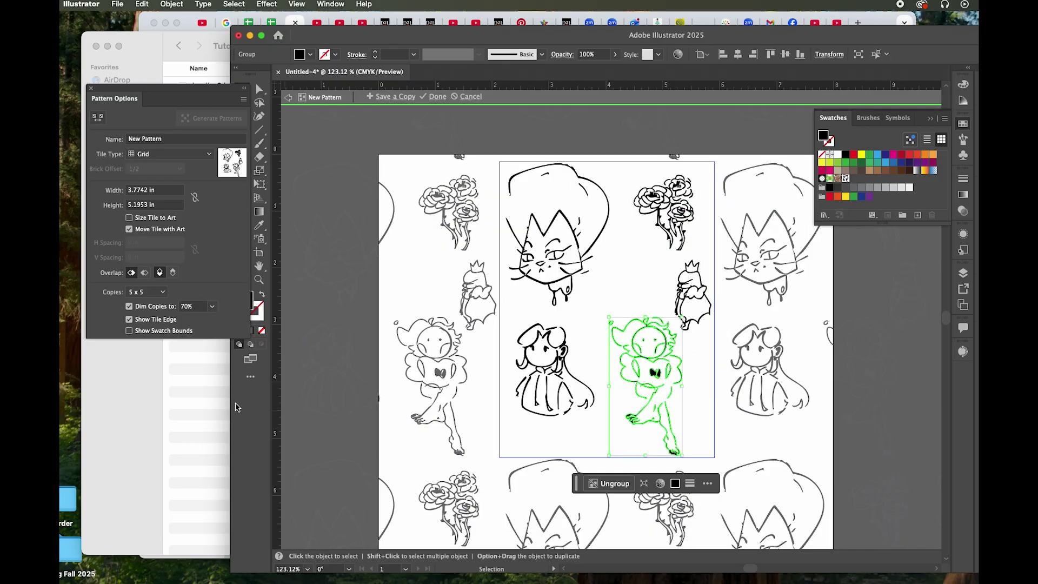
Step: Open the "Make interesting patterns" image from the Finder folder and read its tips on varying a pattern
{"action": "left_click", "coordinate": [197, 394]}
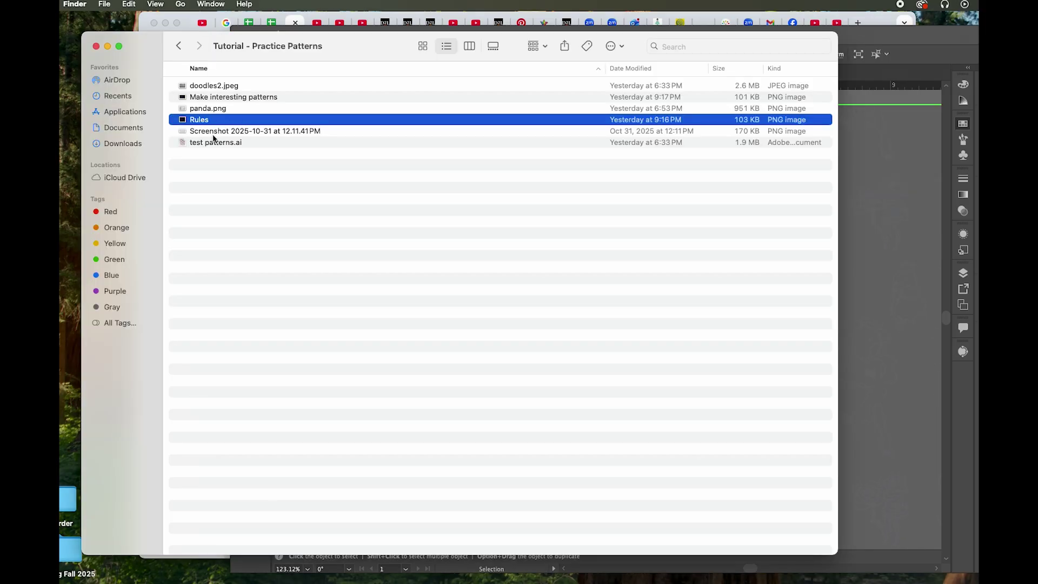
{"action": "double_click", "coordinate": [214, 98]}
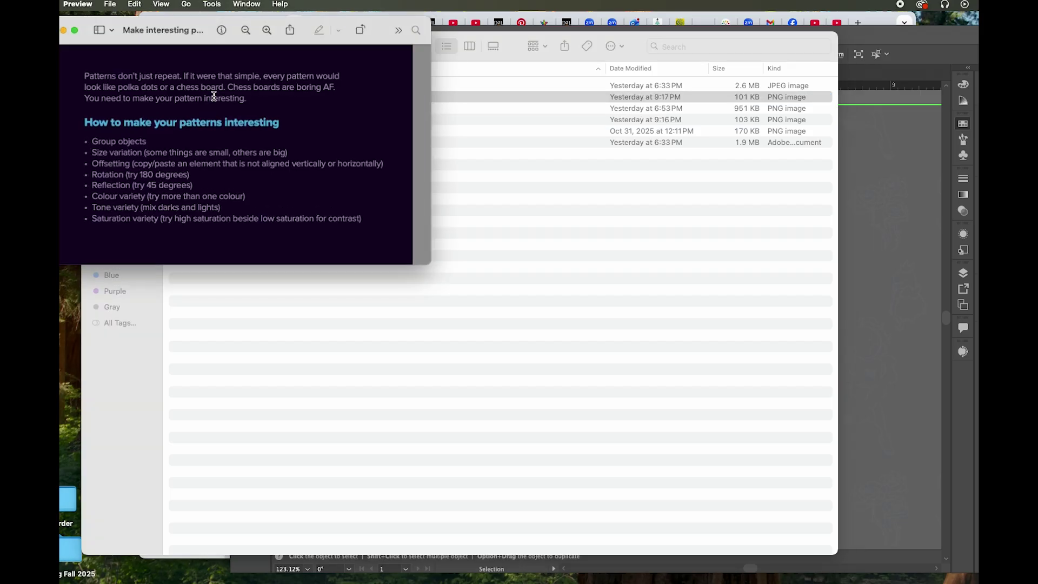
{"action": "left_click_drag", "start_coordinate": [318, 37], "coordinate": [604, 172]}
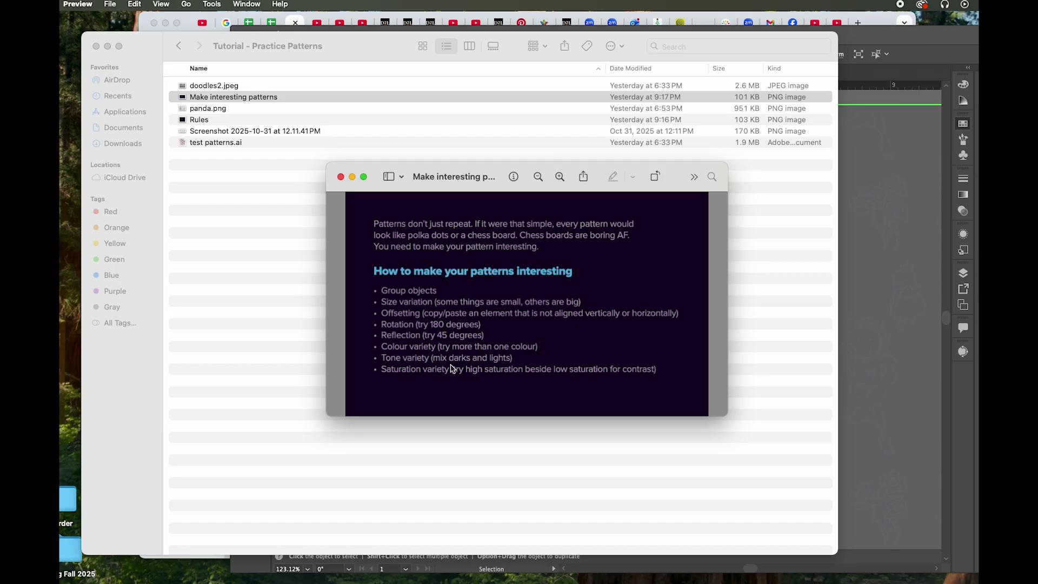
Step: Back in Illustrator, nudge the cat head down and add a roughly half-size copy between the girl and the standing figure
{"action": "left_click", "coordinate": [867, 316]}
{"action": "left_click", "coordinate": [570, 273]}
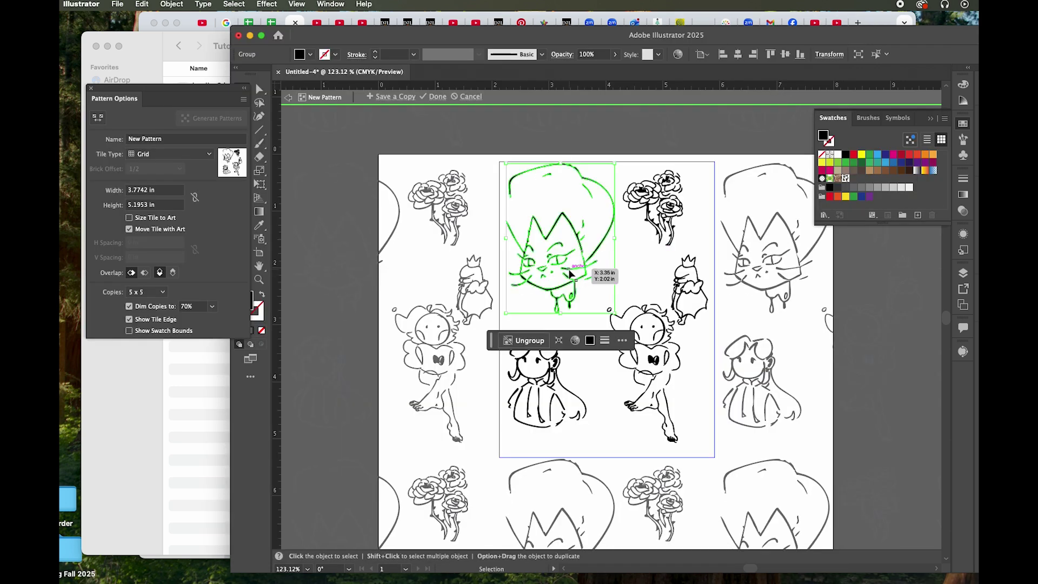
{"action": "left_click_drag", "start_coordinate": [571, 274], "coordinate": [572, 278]}
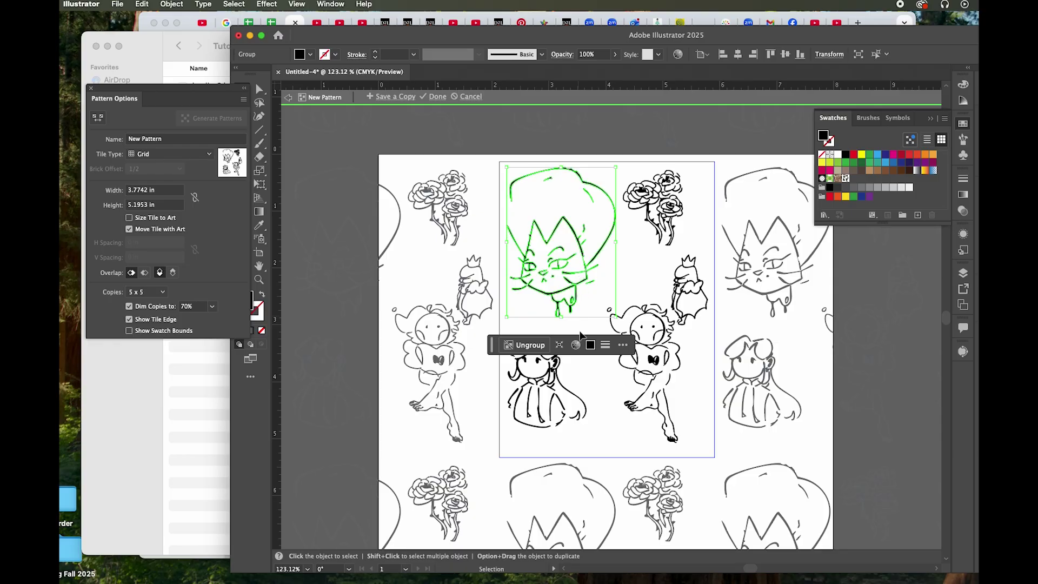
{"action": "left_click_drag", "start_coordinate": [571, 289], "coordinate": [622, 431]}
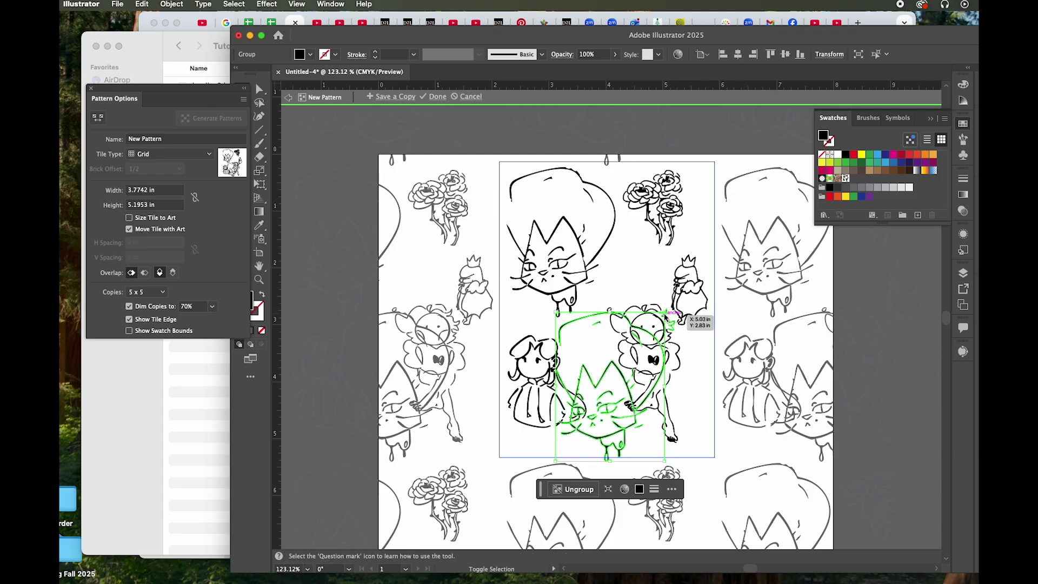
{"action": "left_click_drag", "start_coordinate": [666, 316], "coordinate": [572, 373]}
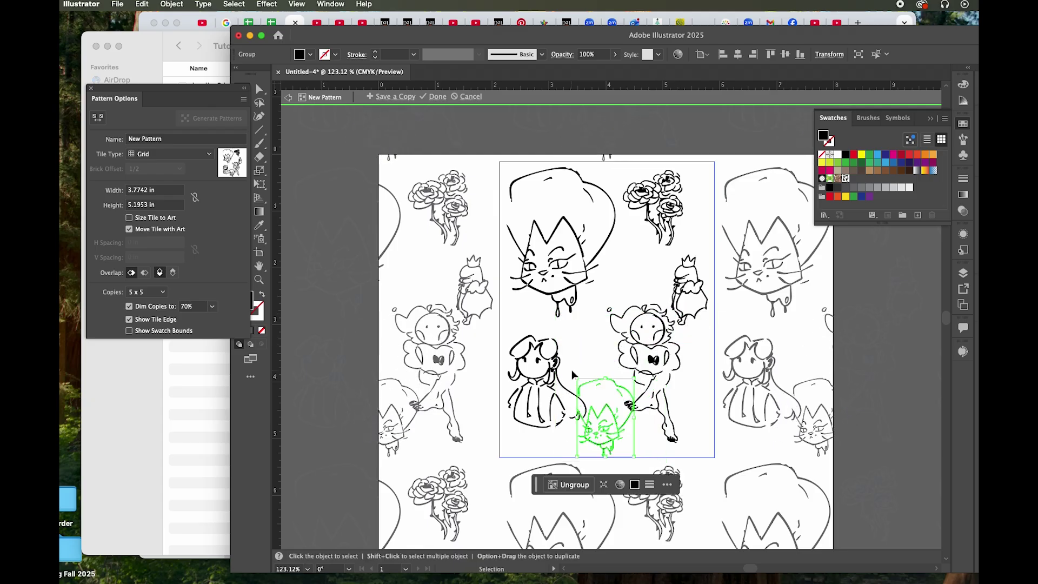
Step: Rotate the small cat head copy slightly and reflect it across the vertical axis
{"action": "mouse_move", "coordinate": [572, 373]}
{"action": "left_mouse_down"}
{"action": "mouse_move", "coordinate": [597, 364]}
{"action": "mouse_move", "coordinate": [563, 360]}
{"action": "left_mouse_up"}
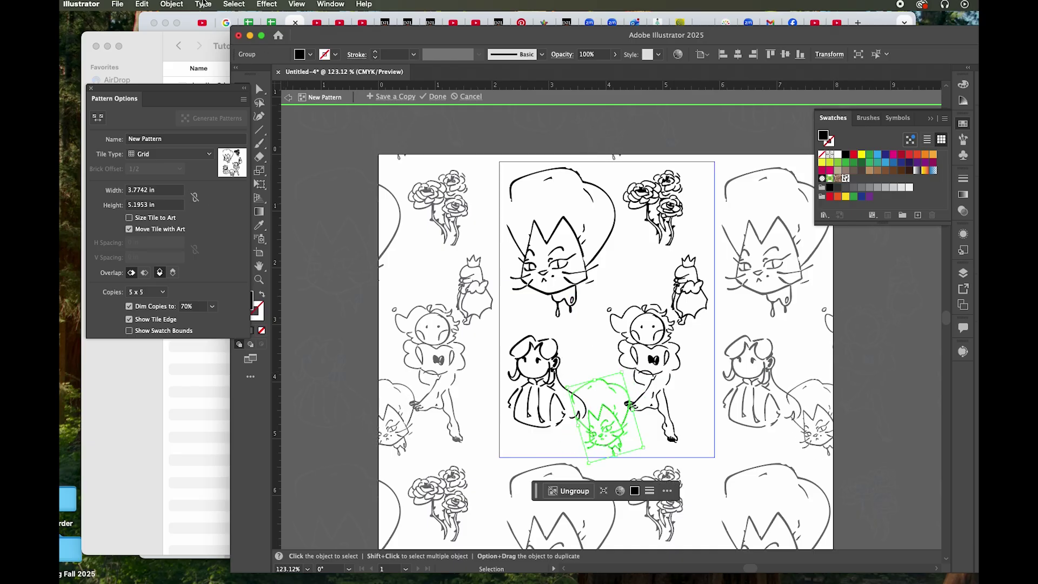
{"action": "left_click", "coordinate": [167, 5]}
{"action": "mouse_move", "coordinate": [174, 21]}
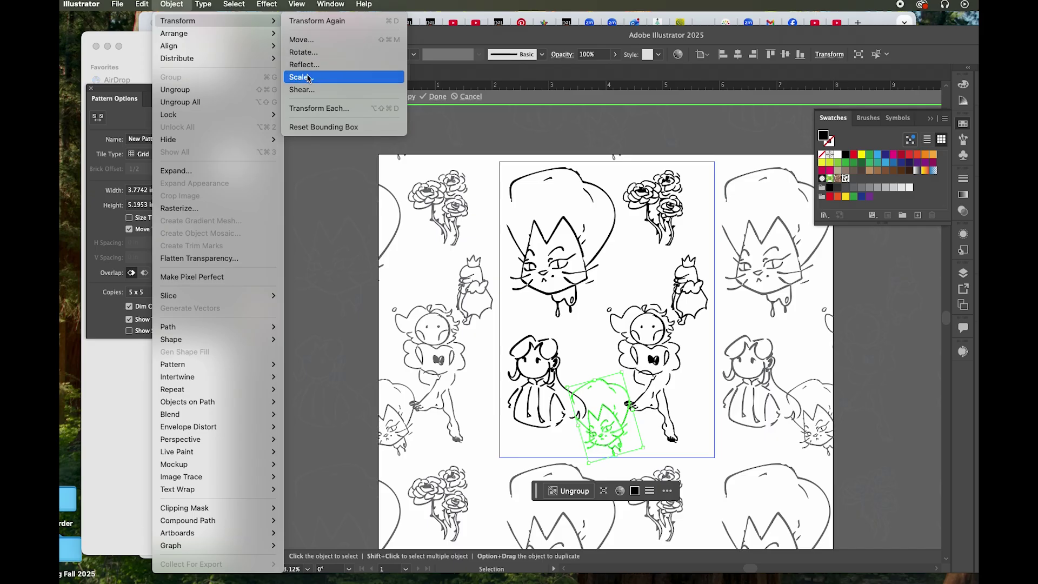
{"action": "left_click", "coordinate": [303, 65]}
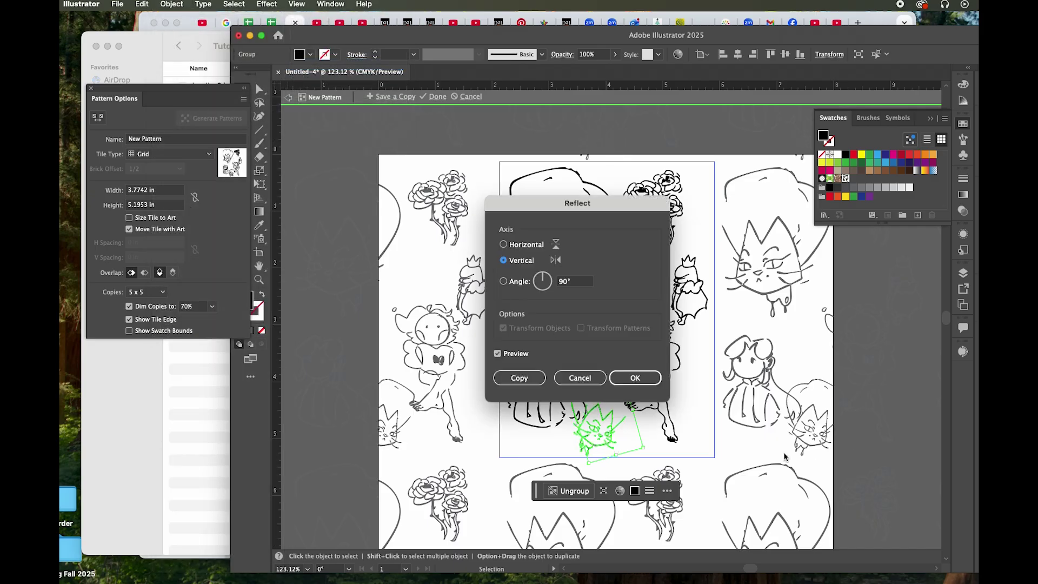
{"action": "left_click", "coordinate": [645, 379]}
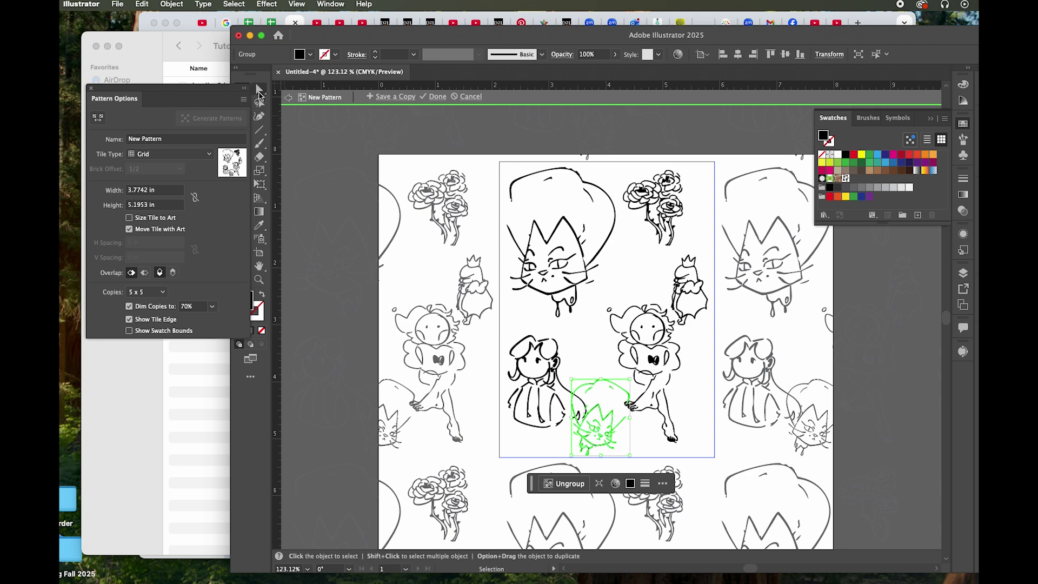
Step: Reposition the small cat head, the girl and the standing figure to open up space between them in the tile
{"action": "left_click_drag", "start_coordinate": [621, 386], "coordinate": [629, 391]}
{"action": "left_click", "coordinate": [561, 384]}
{"action": "left_click_drag", "start_coordinate": [562, 384], "coordinate": [542, 367]}
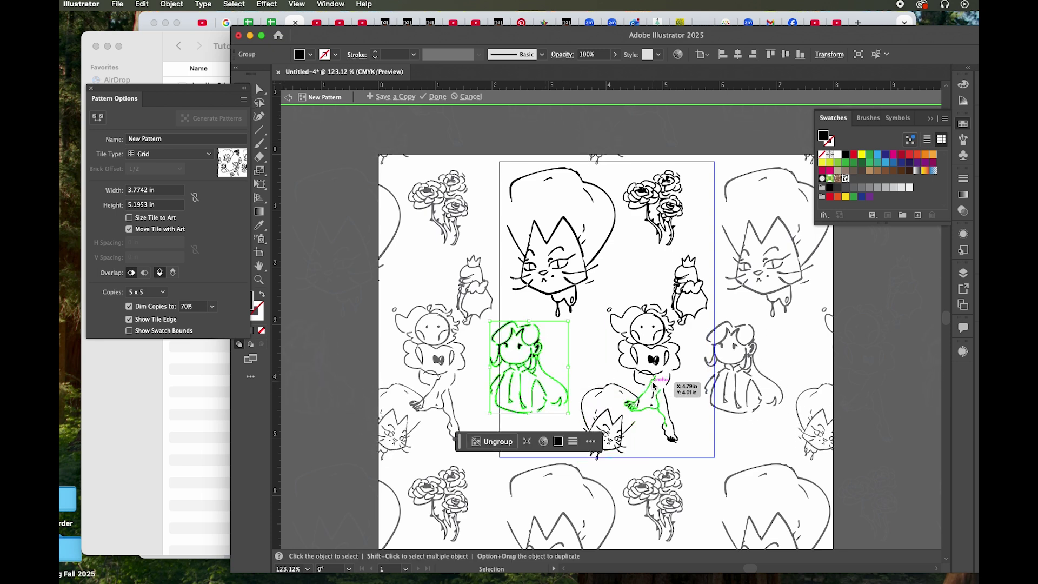
{"action": "left_click_drag", "start_coordinate": [611, 427], "coordinate": [603, 432]}
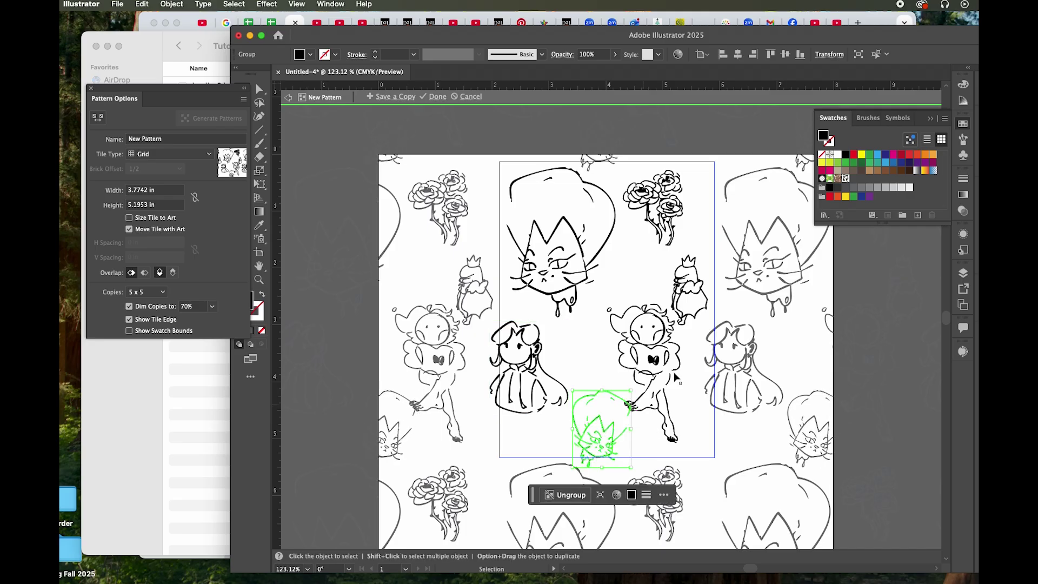
{"action": "left_click", "coordinate": [672, 373]}
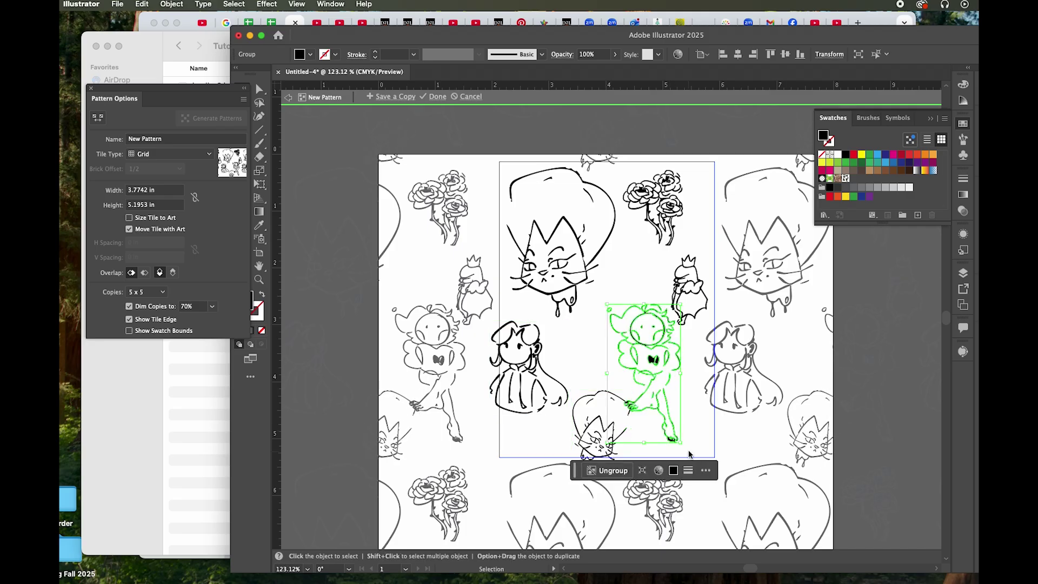
{"action": "left_click_drag", "start_coordinate": [684, 448], "coordinate": [670, 440]}
{"action": "left_click_drag", "start_coordinate": [660, 396], "coordinate": [672, 404]}
Step: Add a copy of the roses between the girl and the standing figure, mirrored, slightly rotated and scaled down
{"action": "left_click_drag", "start_coordinate": [674, 201], "coordinate": [596, 345]}
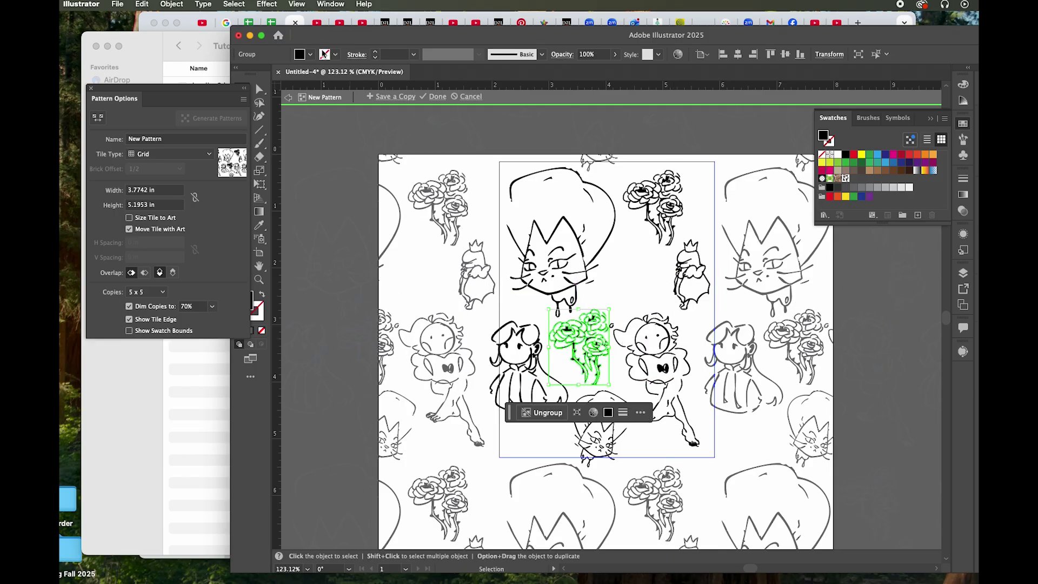
{"action": "left_click", "coordinate": [171, 4]}
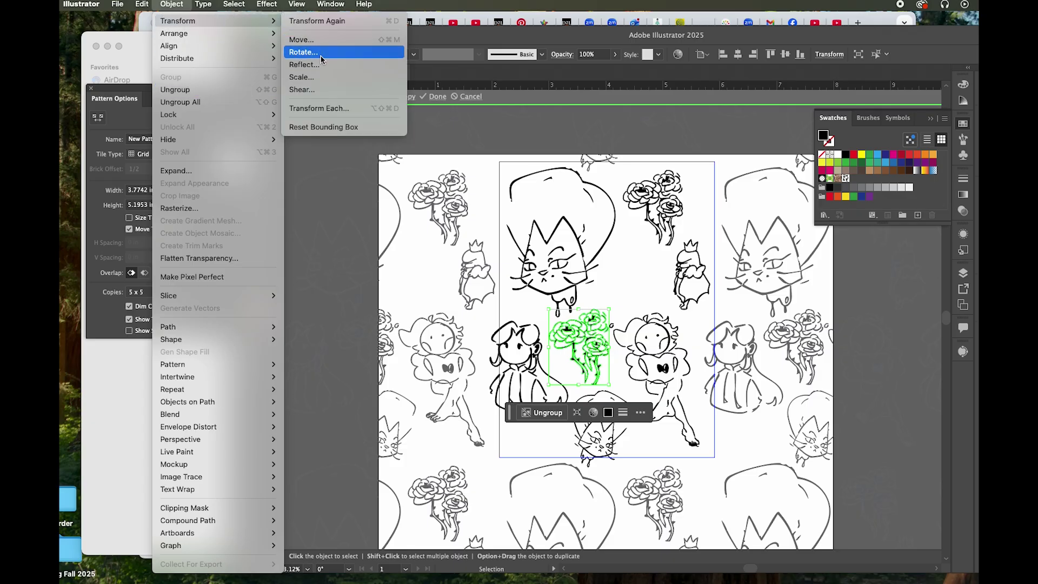
{"action": "left_click", "coordinate": [566, 280]}
{"action": "left_click", "coordinate": [637, 378]}
{"action": "left_click", "coordinate": [614, 301]}
{"action": "left_click", "coordinate": [599, 323]}
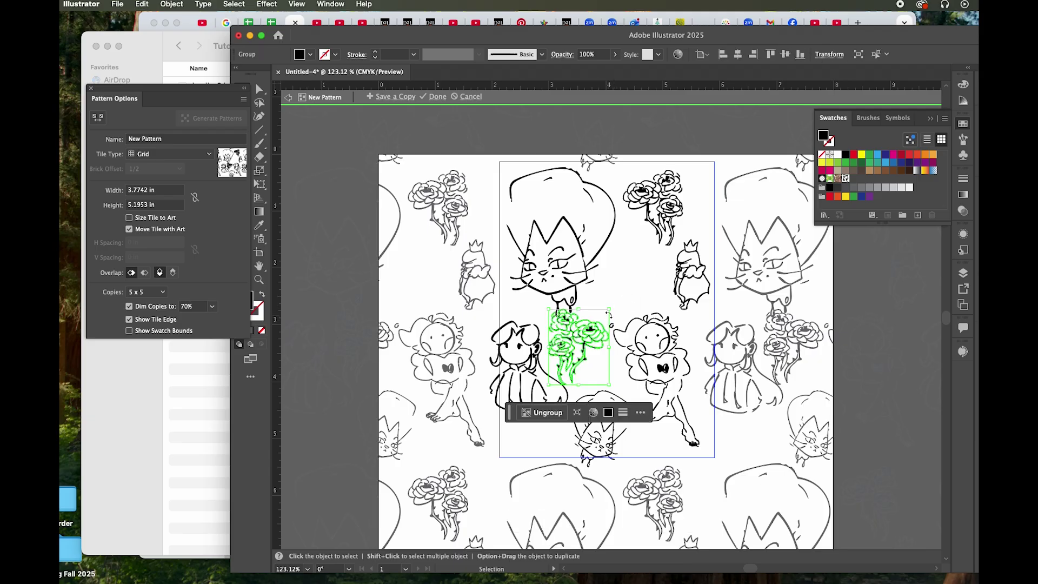
{"action": "left_click_drag", "start_coordinate": [616, 314], "coordinate": [586, 306]}
Step: Save a copy of the current pattern under the suggested name, acknowledge the swatch notice, and keep the large cat head selected
{"action": "left_click", "coordinate": [550, 206]}
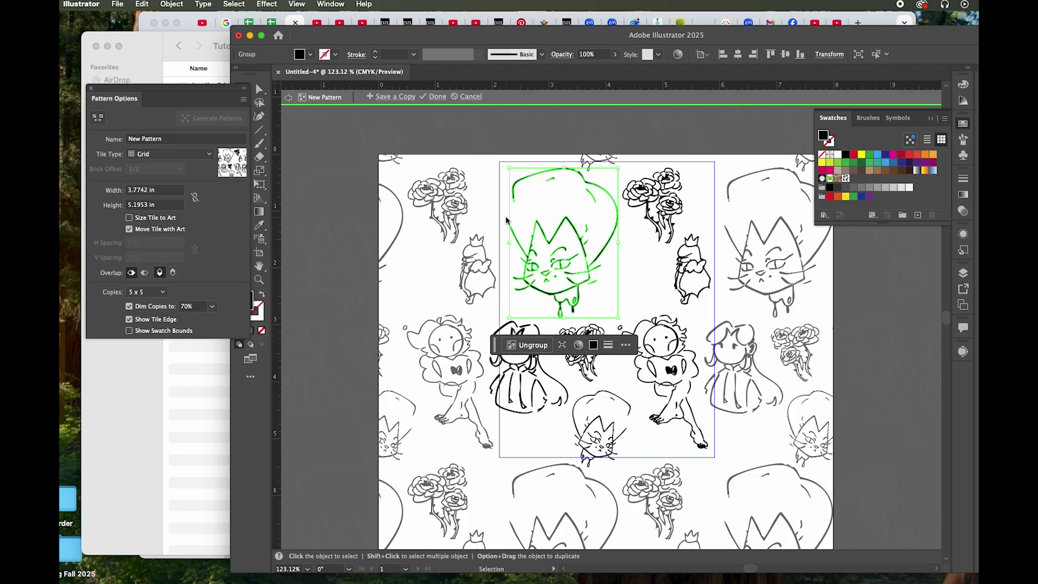
{"action": "left_click", "coordinate": [395, 97]}
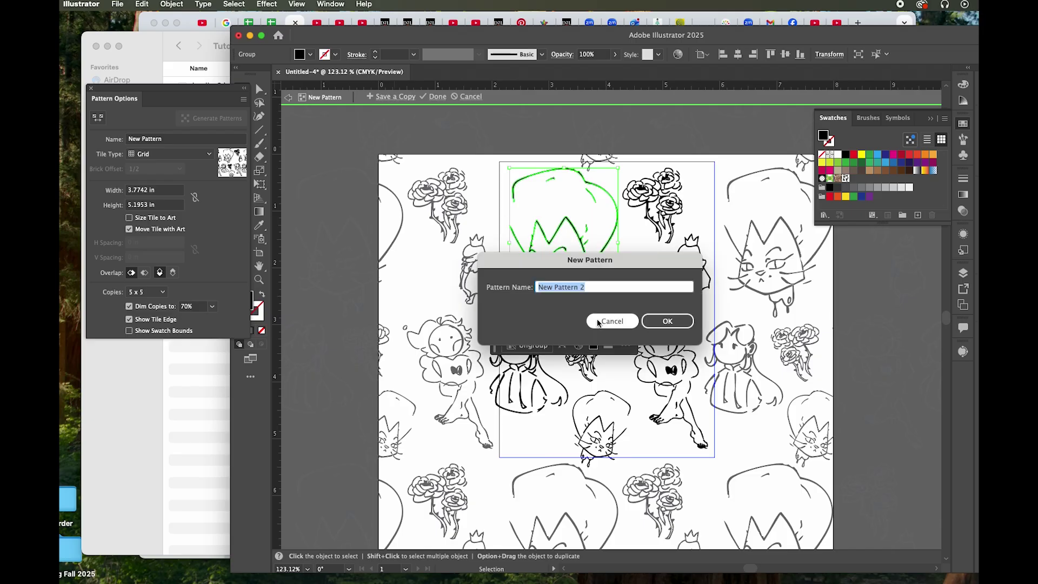
{"action": "left_click", "coordinate": [684, 324]}
{"action": "left_click", "coordinate": [791, 331]}
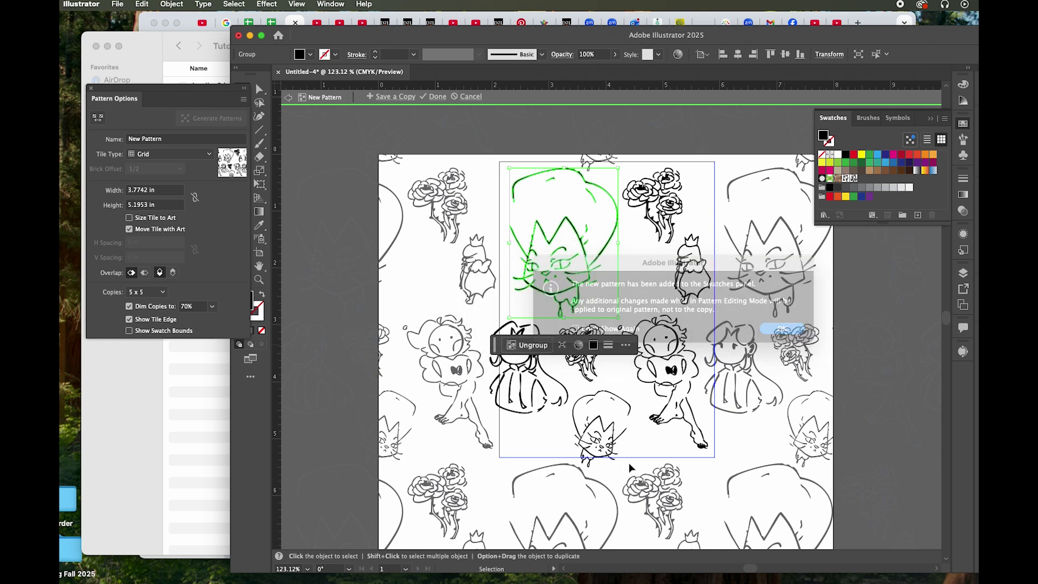
Step: Try a blue and a pale grey fill on the large cat head in the Color Picker and cancel it
{"action": "left_click", "coordinate": [371, 277]}
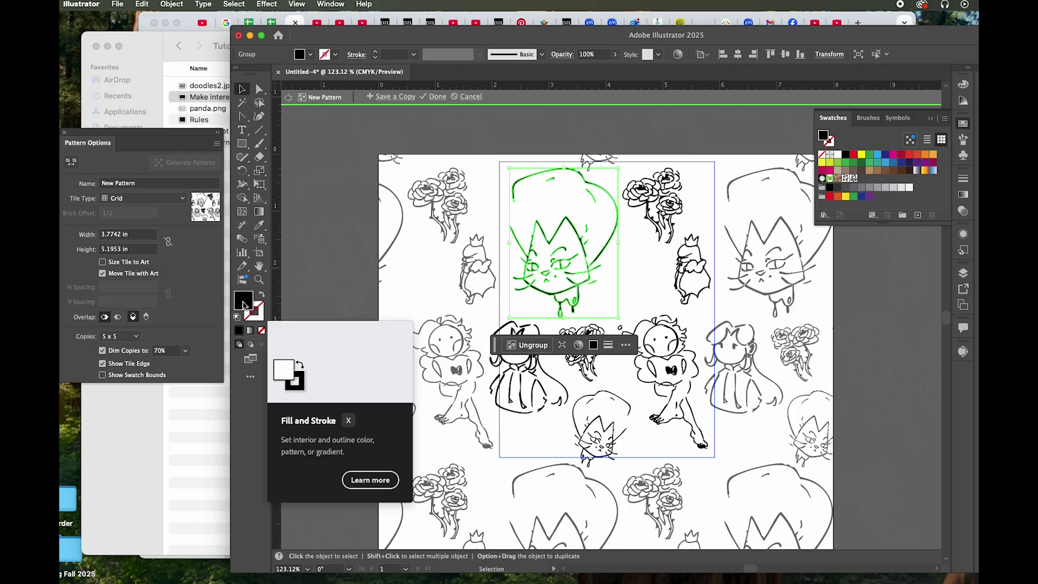
{"action": "double_click", "coordinate": [244, 304]}
{"action": "left_click_drag", "start_coordinate": [593, 313], "coordinate": [532, 271]}
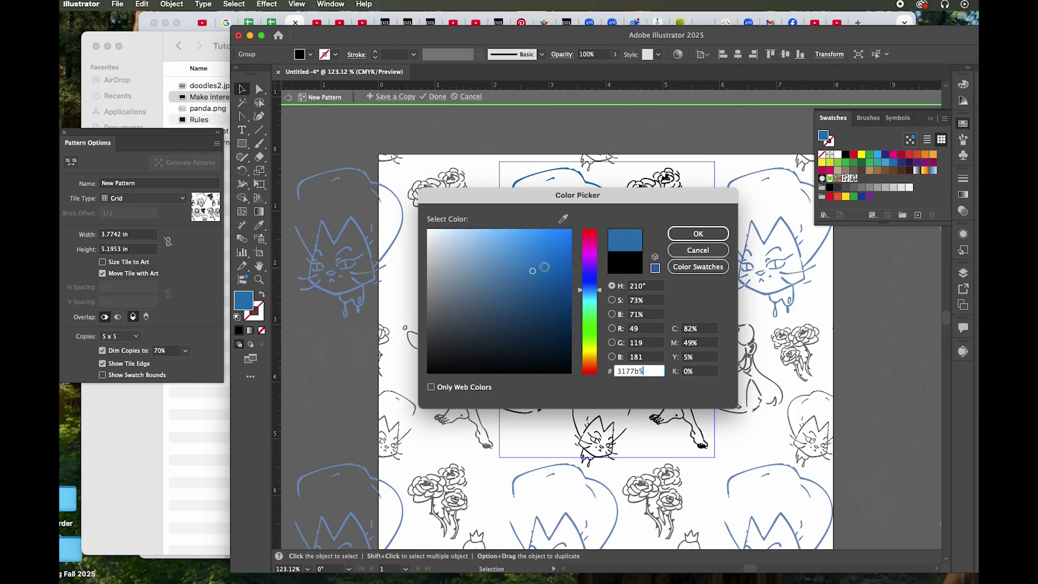
{"action": "left_click", "coordinate": [562, 309]}
{"action": "left_click", "coordinate": [846, 166]}
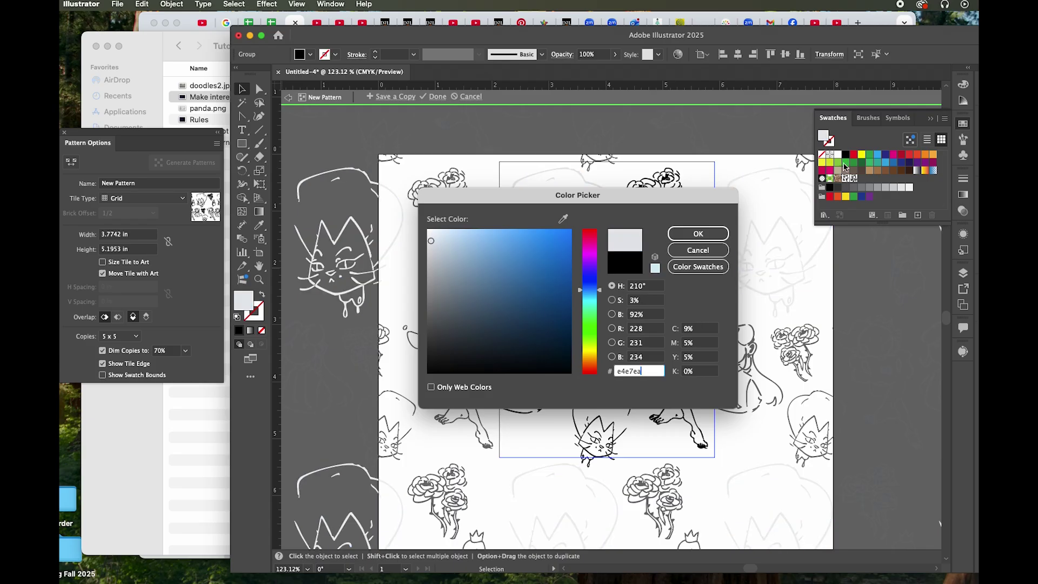
{"action": "left_click", "coordinate": [699, 249]}
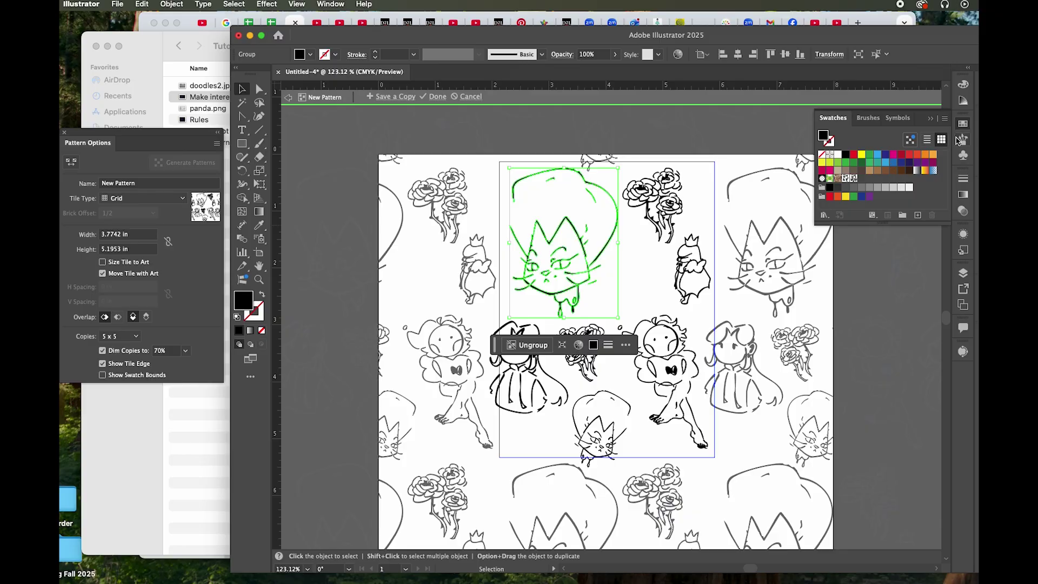
Step: Enlarge the application window and show the Color panel with its full CMYK slider options
{"action": "left_click", "coordinate": [944, 119]}
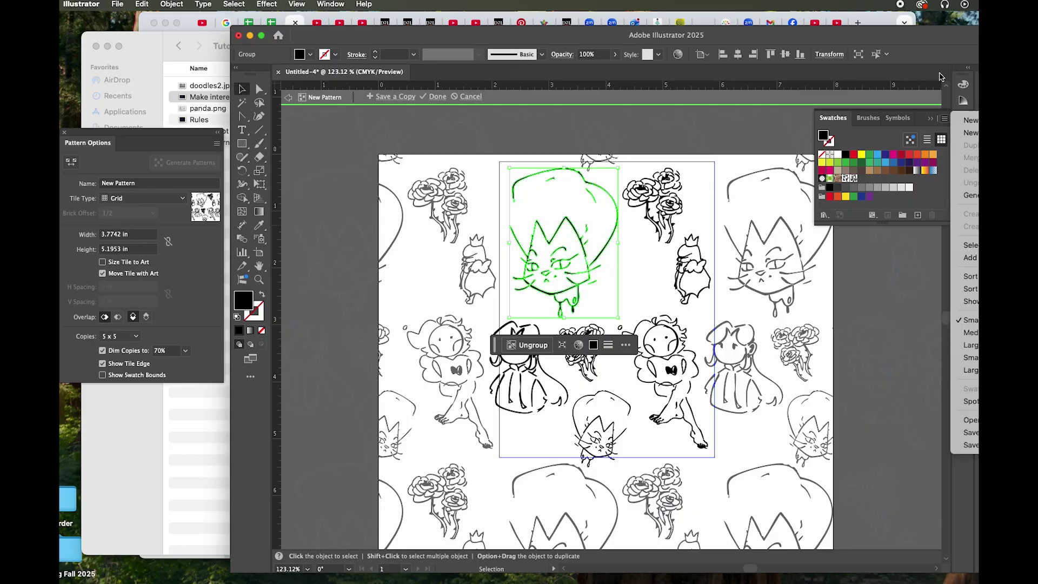
{"action": "left_click", "coordinate": [944, 36]}
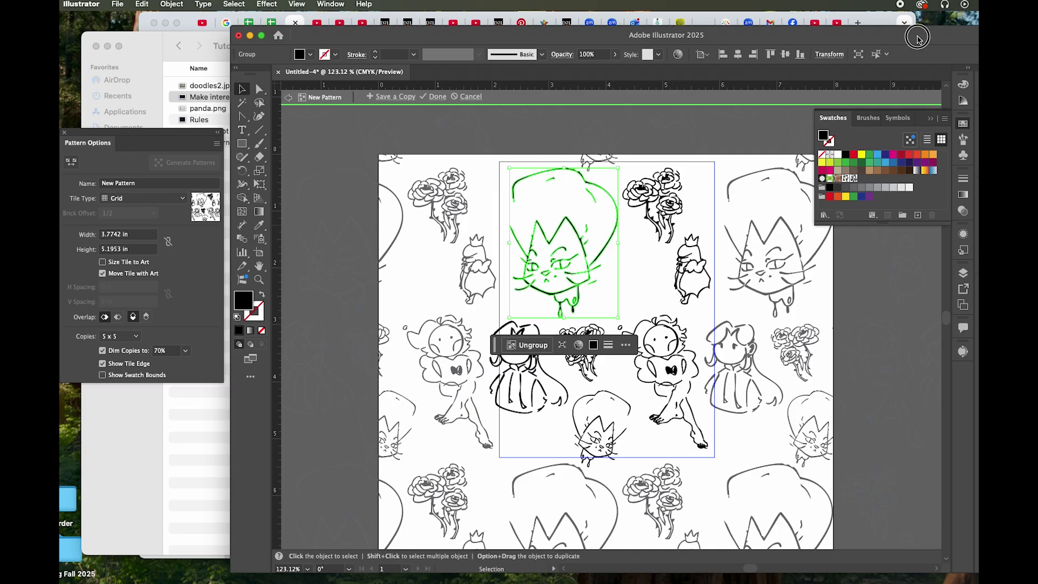
{"action": "double_click", "coordinate": [899, 36]}
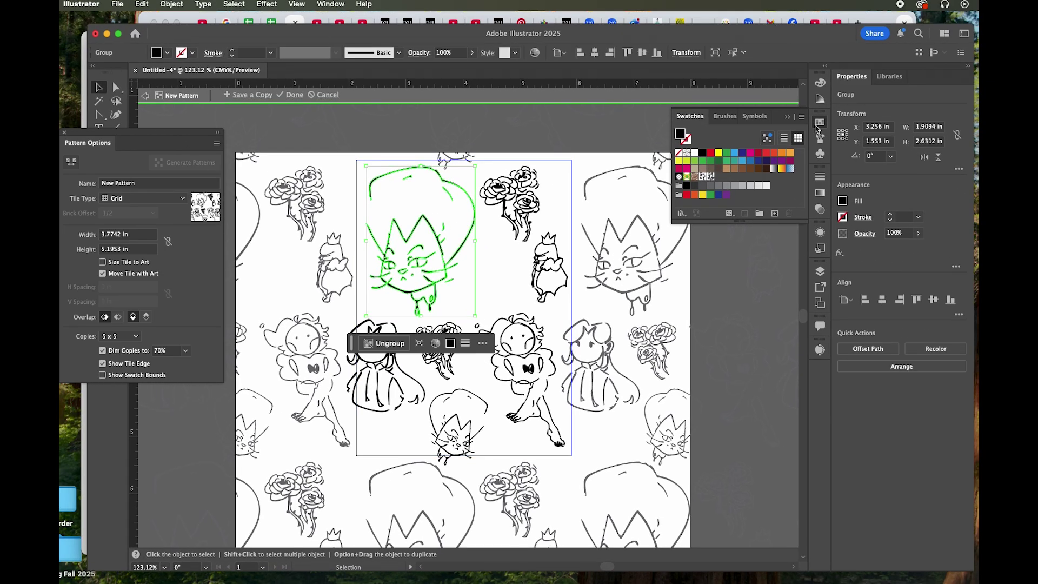
{"action": "left_click", "coordinate": [821, 83]}
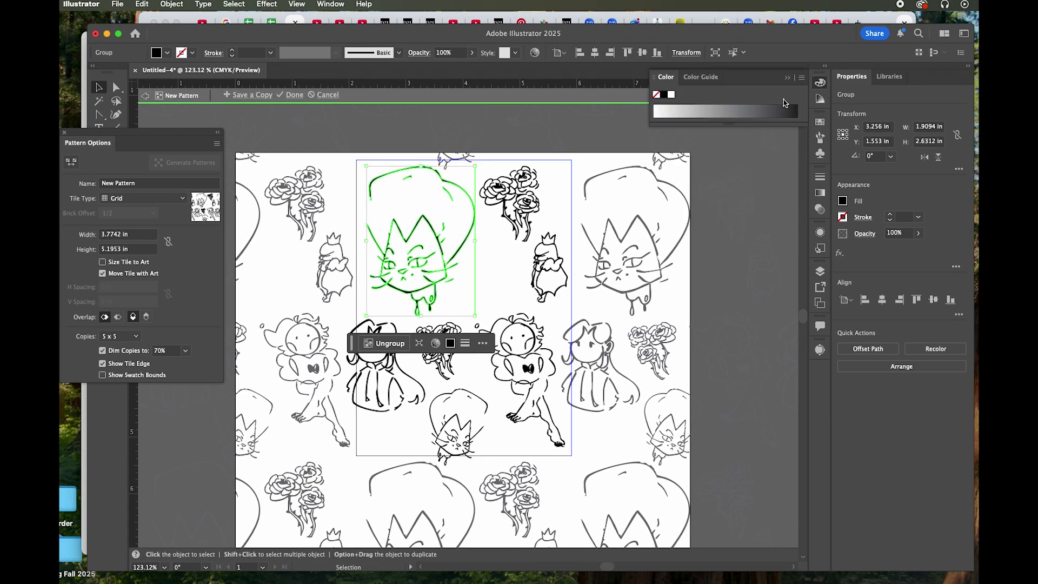
{"action": "left_click", "coordinate": [802, 77]}
{"action": "left_click", "coordinate": [842, 133]}
{"action": "left_click", "coordinate": [802, 77]}
{"action": "left_click", "coordinate": [802, 77]}
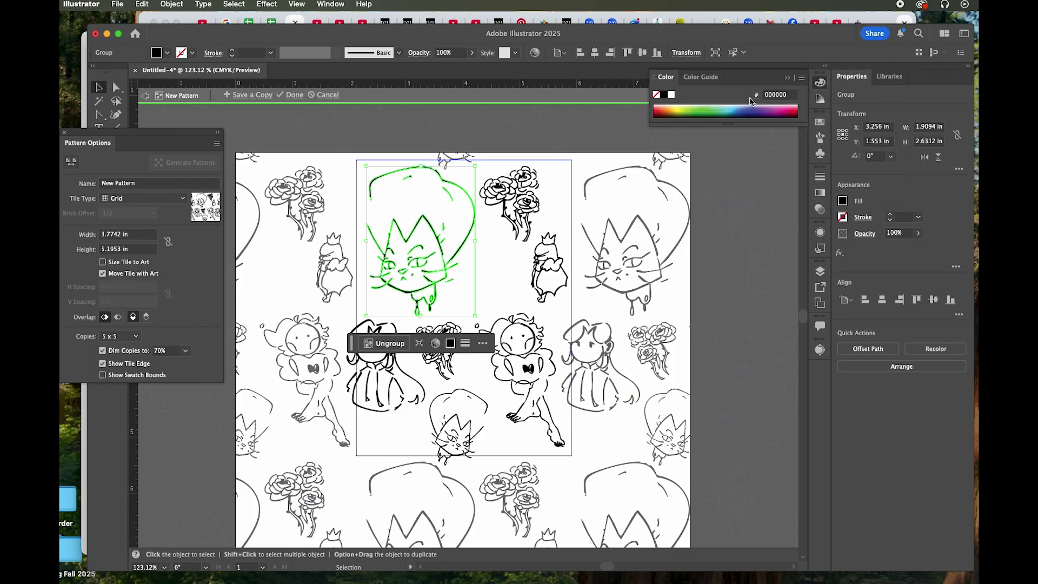
{"action": "left_click", "coordinate": [804, 79]}
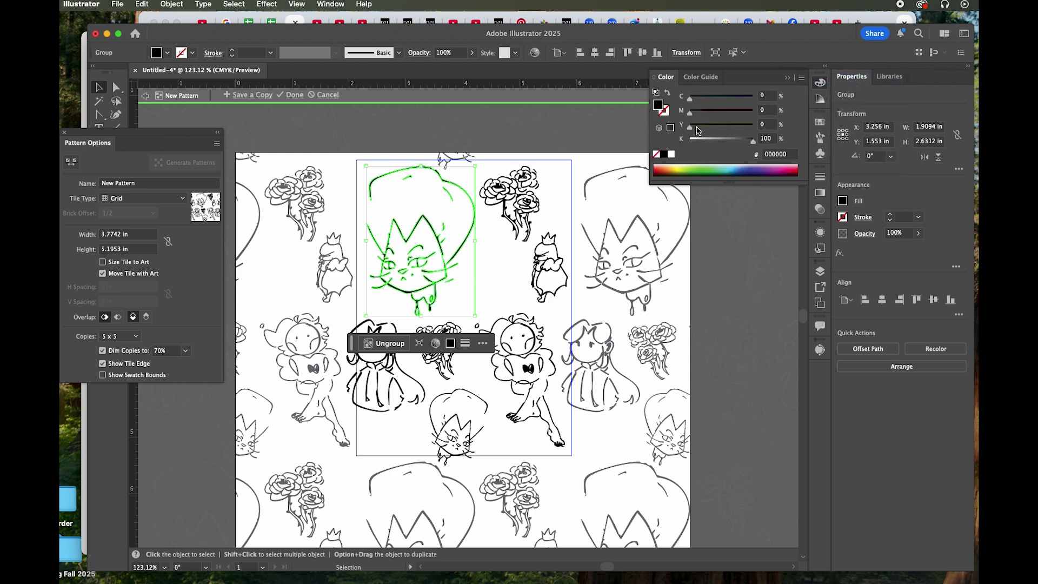
Step: Try a brown fill of M 30%, Y 45%, K 56% on the large cat head and undo the colour changes
{"action": "left_click_drag", "start_coordinate": [690, 128], "coordinate": [729, 153]}
{"action": "left_click_drag", "start_coordinate": [690, 112], "coordinate": [710, 125]}
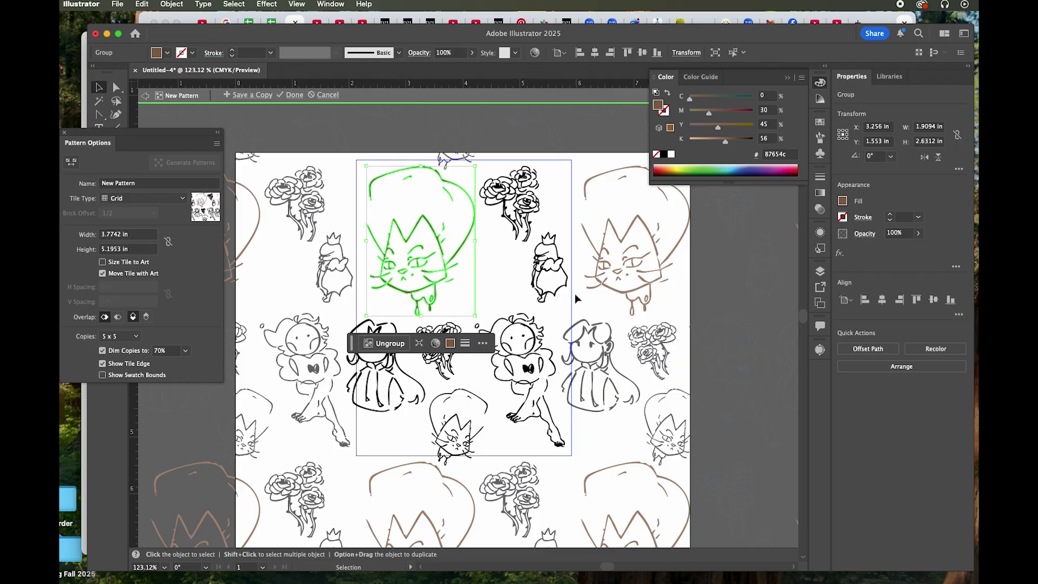
{"action": "left_click", "coordinate": [495, 284]}
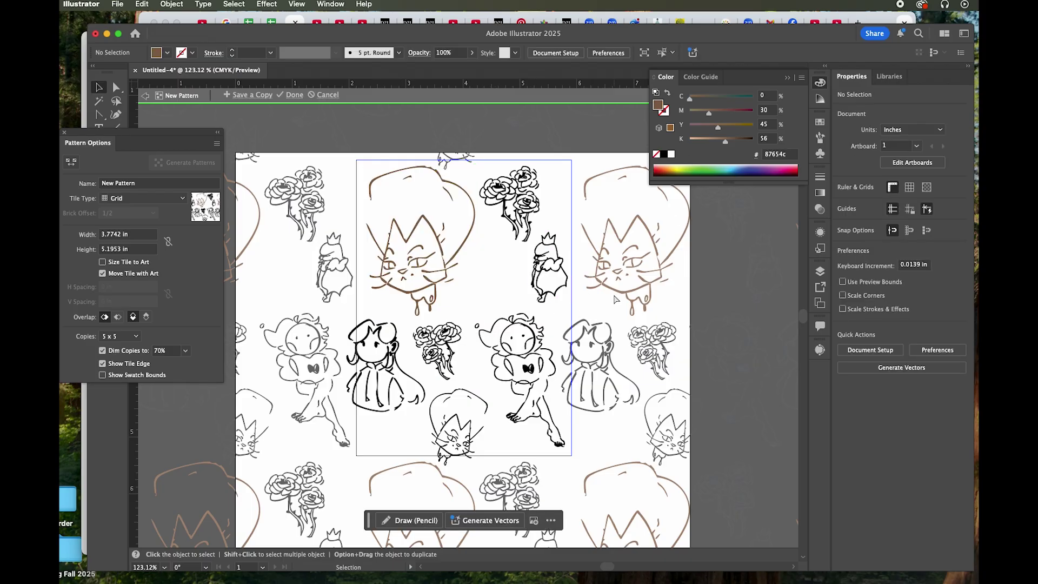
{"action": "key", "text": "cmd+z"}
{"action": "left_click", "coordinate": [487, 274]}
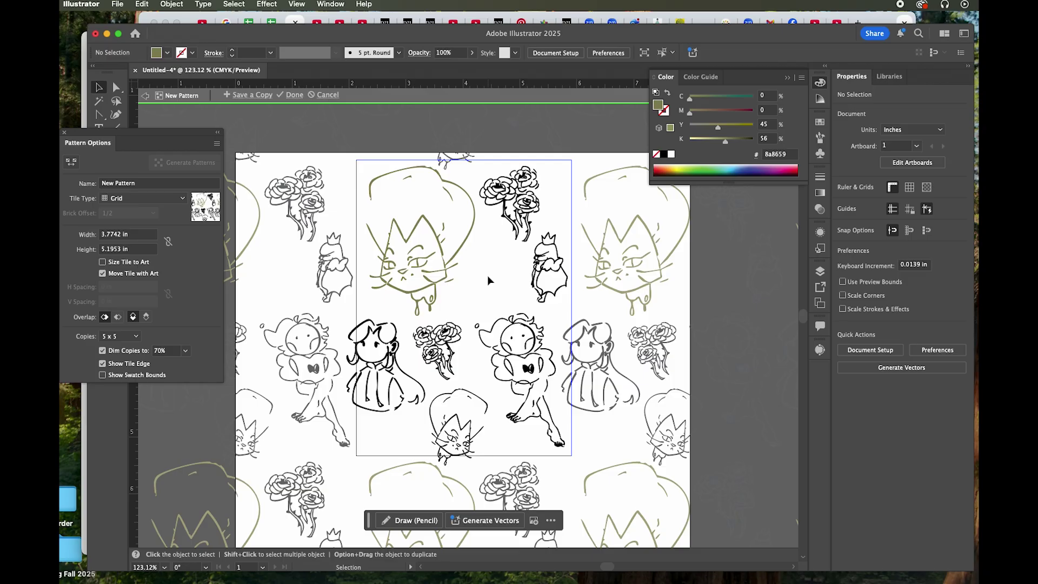
{"action": "key", "text": "cmd+z"}
{"action": "key", "text": "cmd+z"}
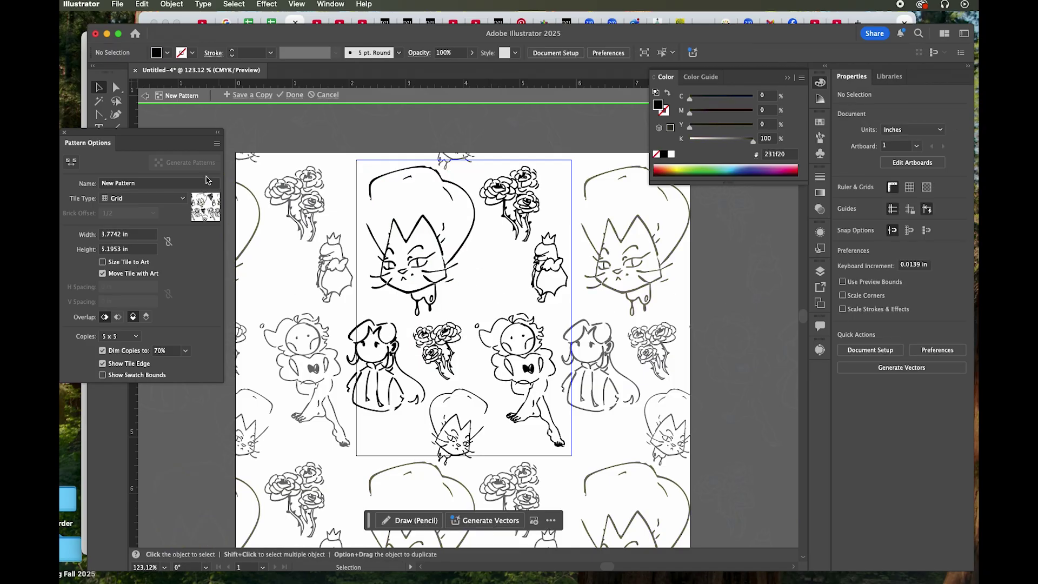
Step: Move the Pattern Options panel clear of the drawing tools and switch to the Pen tool
{"action": "left_click_drag", "start_coordinate": [178, 135], "coordinate": [164, 313]}
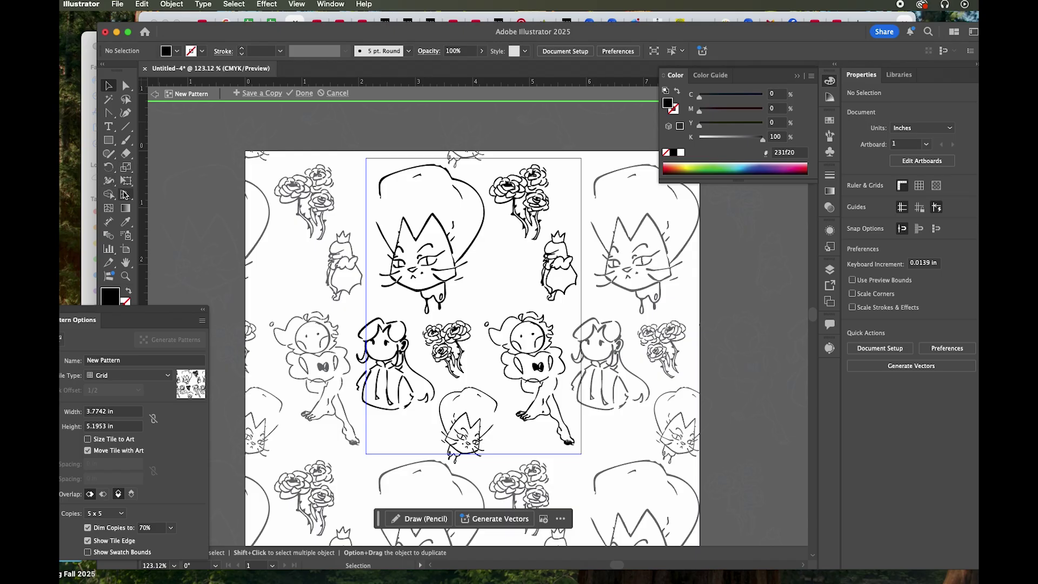
{"action": "left_click", "coordinate": [126, 113]}
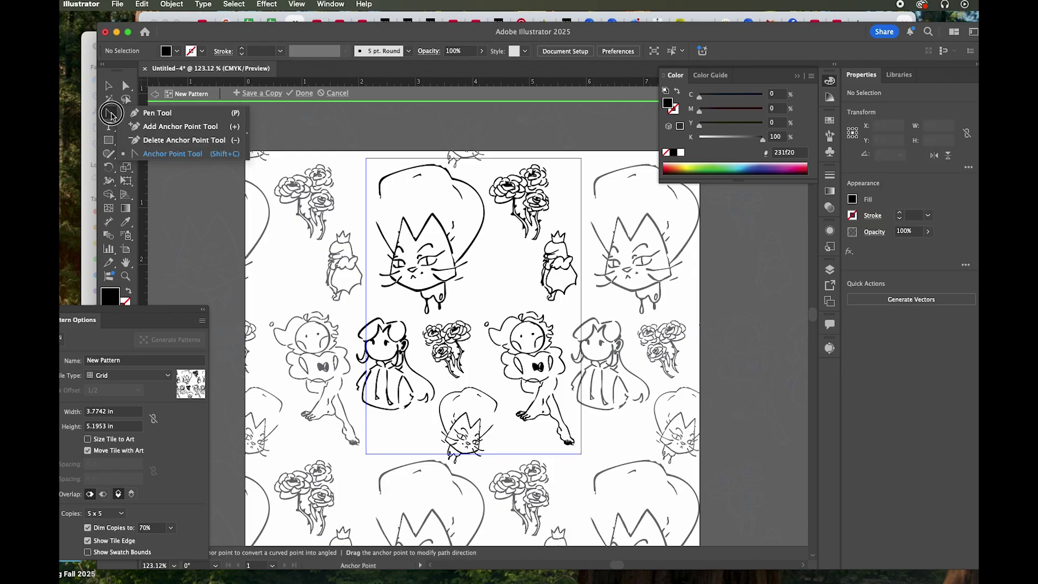
{"action": "left_click", "coordinate": [138, 114]}
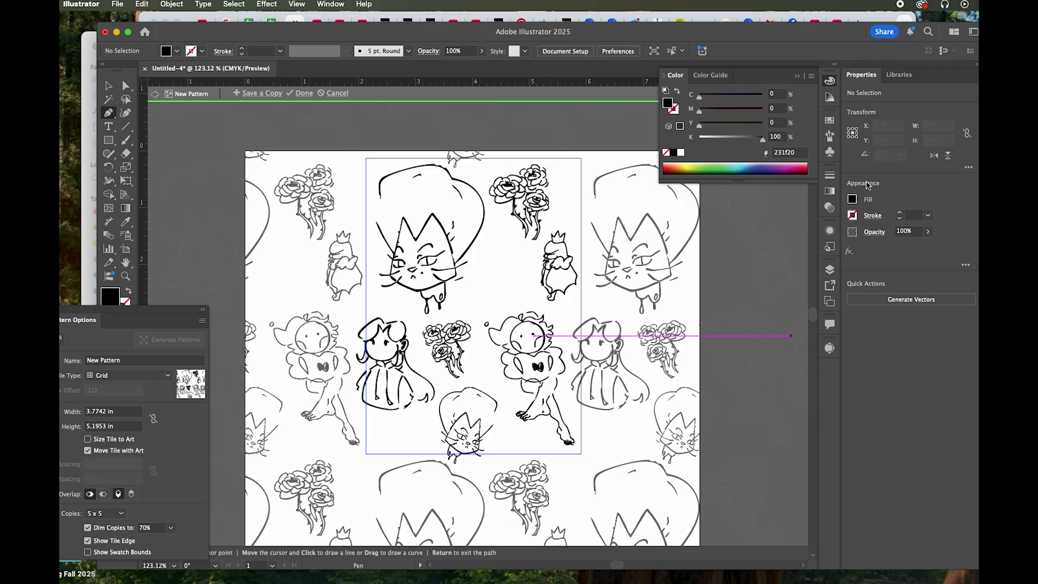
{"action": "left_click", "coordinate": [831, 270]}
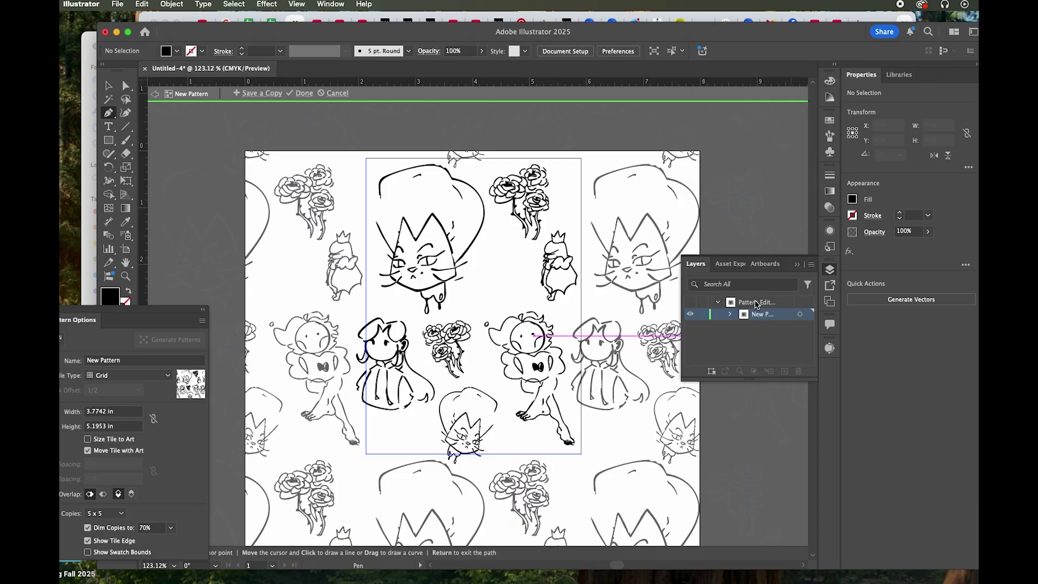
{"action": "left_click", "coordinate": [799, 265]}
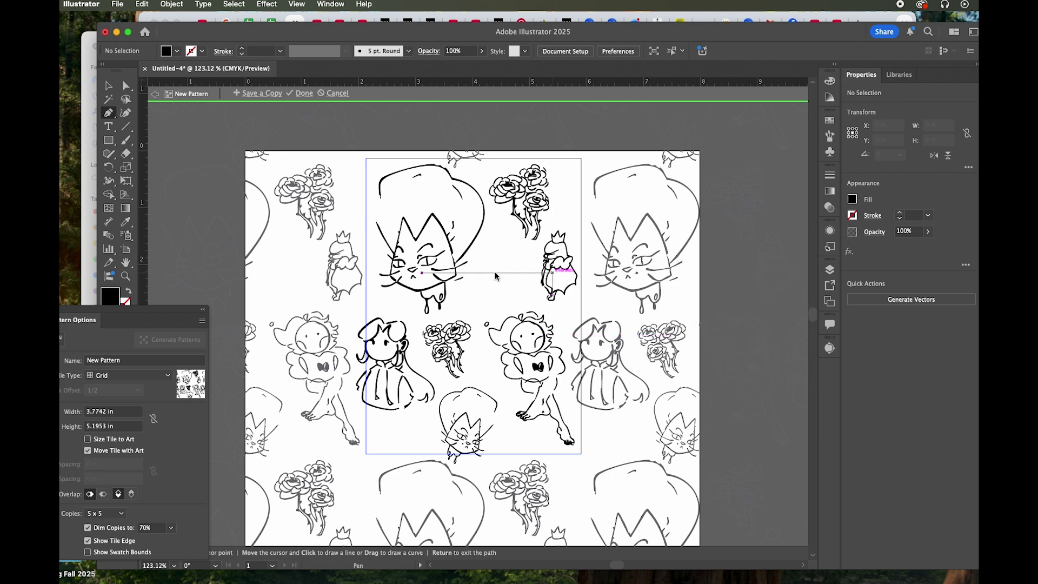
Step: Trace the left side, chin and dripping neck of the large cat head as a filled Pen tool path
{"action": "left_click", "coordinate": [398, 168]}
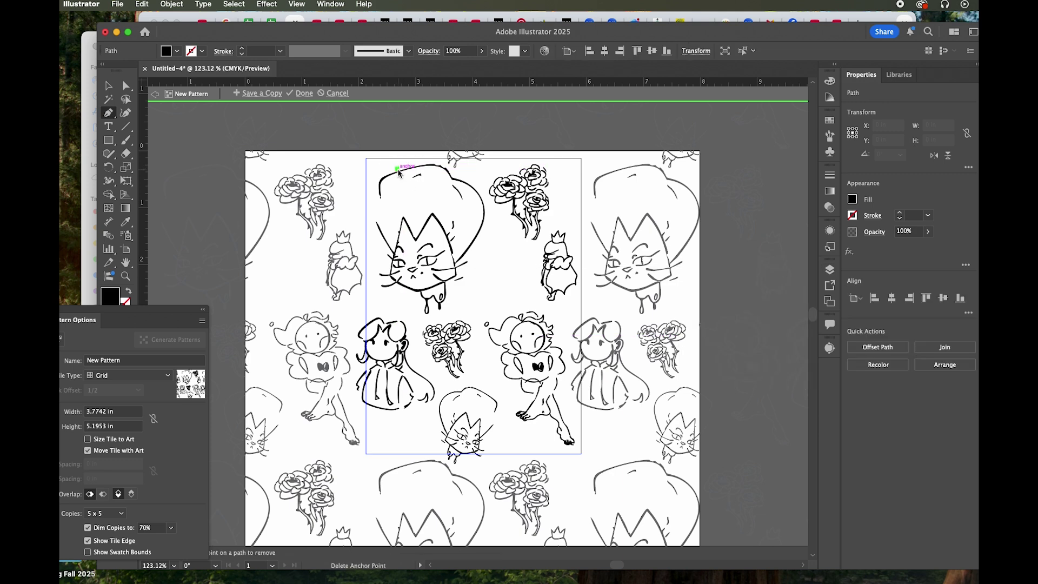
{"action": "left_click_drag", "start_coordinate": [372, 196], "coordinate": [382, 254]}
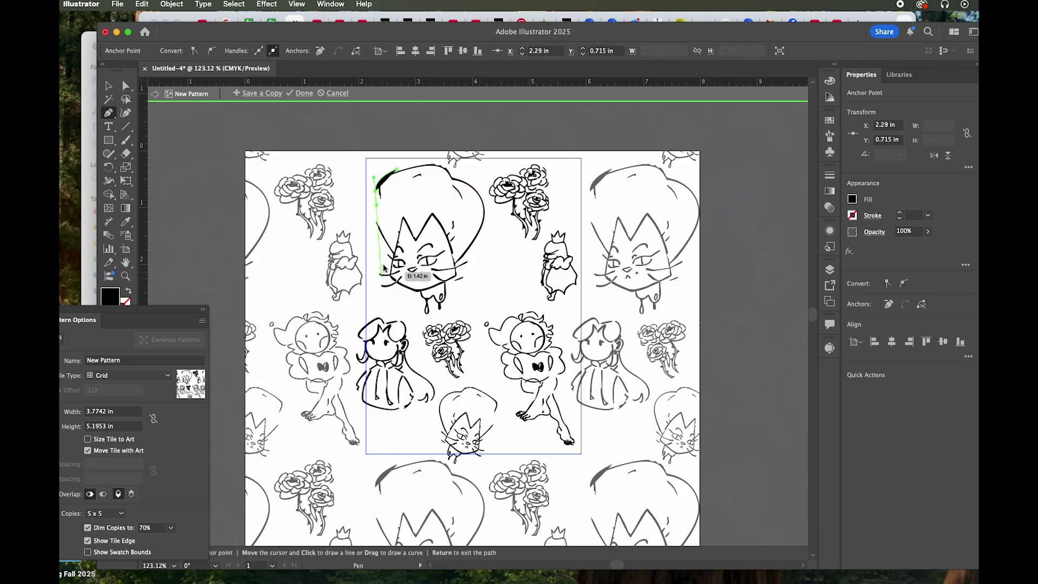
{"action": "left_click", "coordinate": [401, 263]}
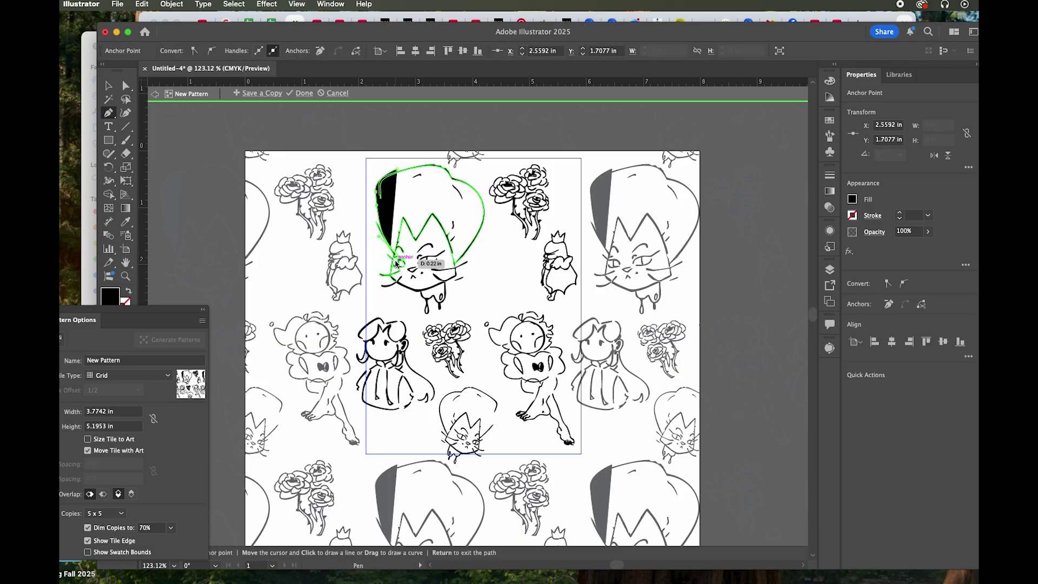
{"action": "left_click_drag", "start_coordinate": [416, 290], "coordinate": [447, 301]}
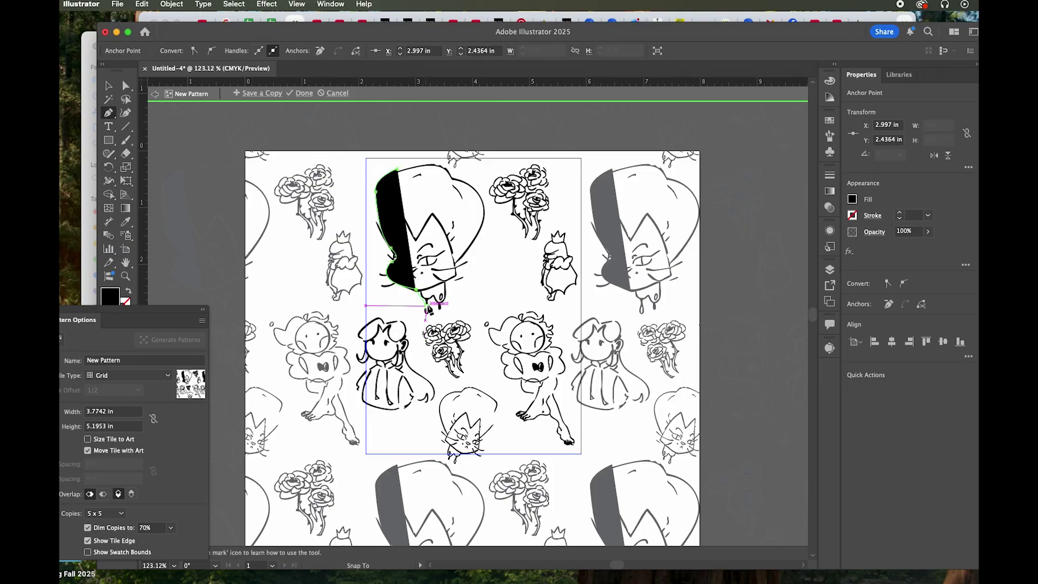
{"action": "left_click", "coordinate": [429, 297]}
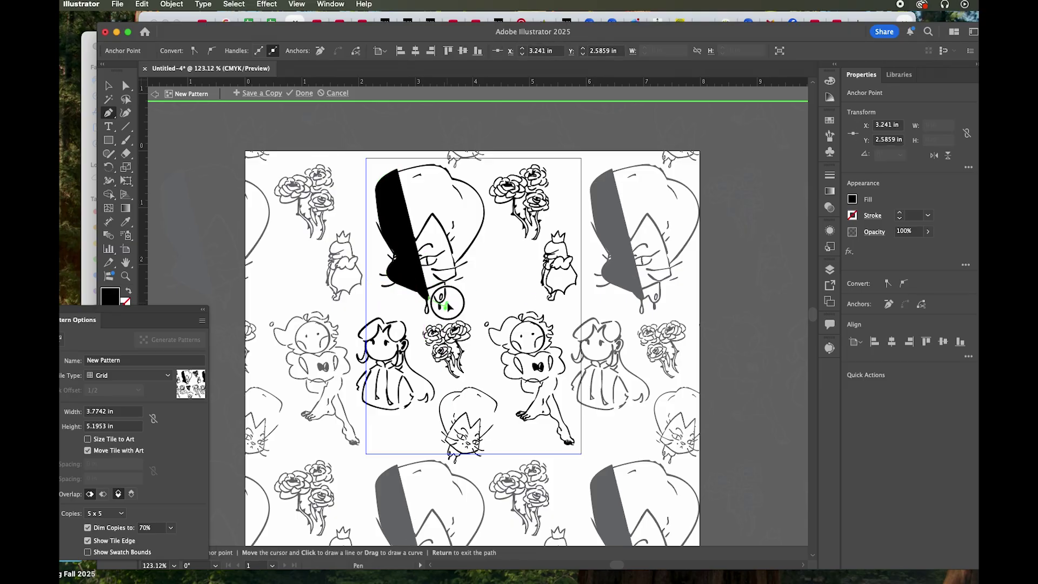
{"action": "left_click", "coordinate": [447, 306]}
{"action": "left_click", "coordinate": [447, 280]}
{"action": "left_click", "coordinate": [454, 264]}
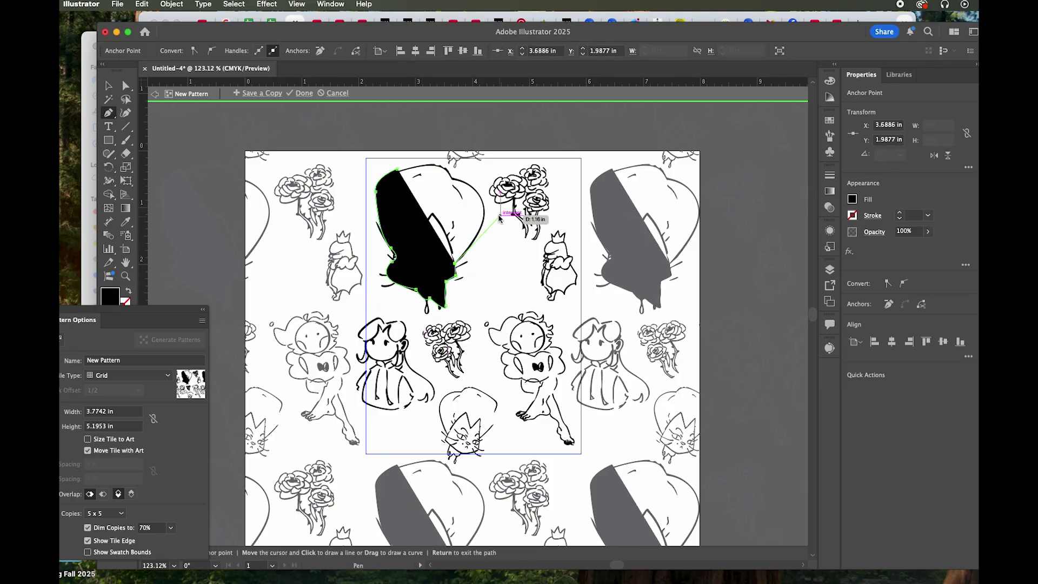
Step: Continue the path up the right side and over the top of the large cat head's hair, and close it at its start
{"action": "left_click_drag", "start_coordinate": [483, 207], "coordinate": [473, 189]}
{"action": "left_click", "coordinate": [453, 176]}
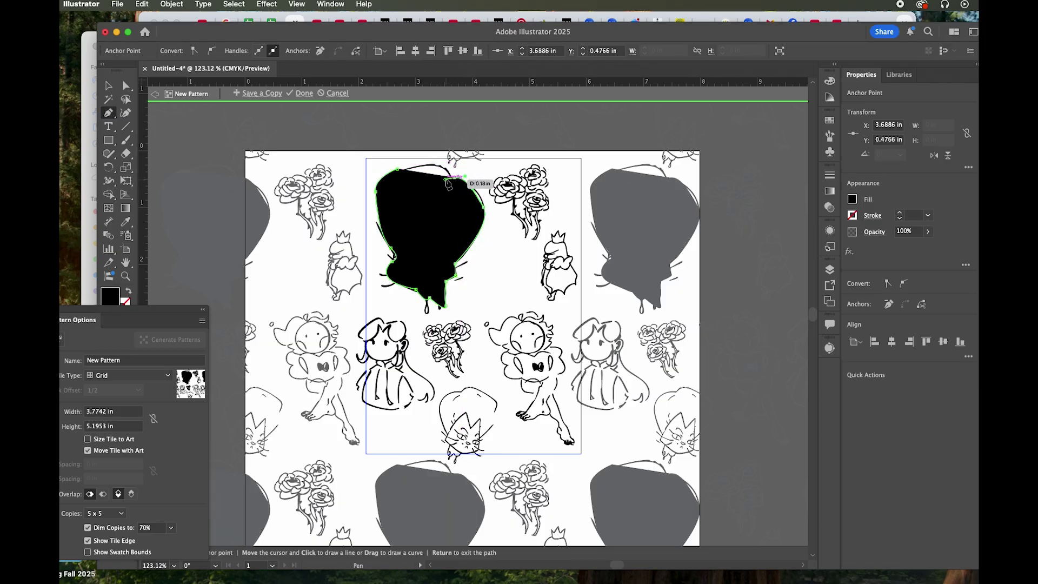
{"action": "left_click", "coordinate": [446, 180]}
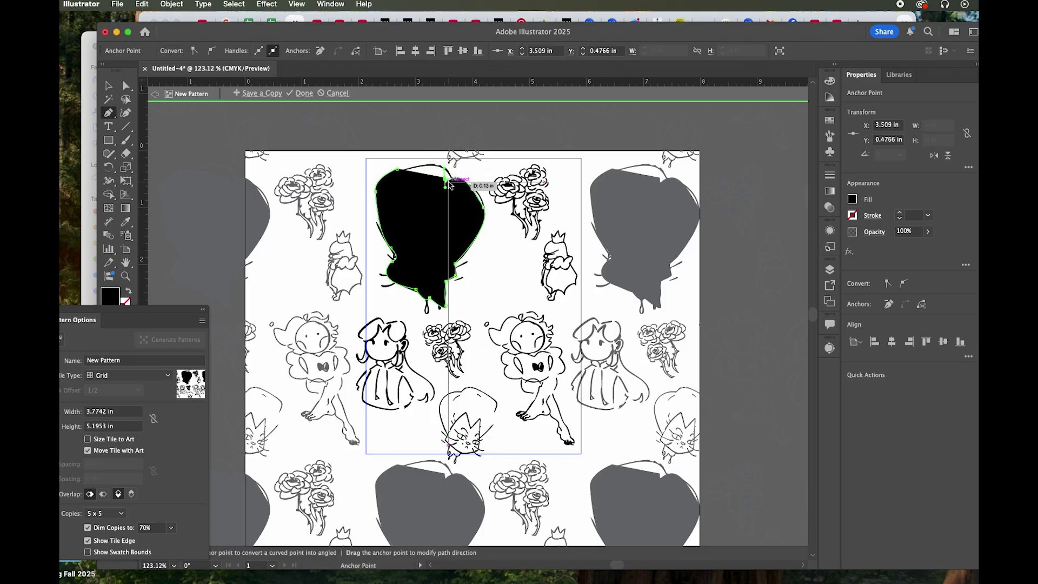
{"action": "key", "text": "super"}
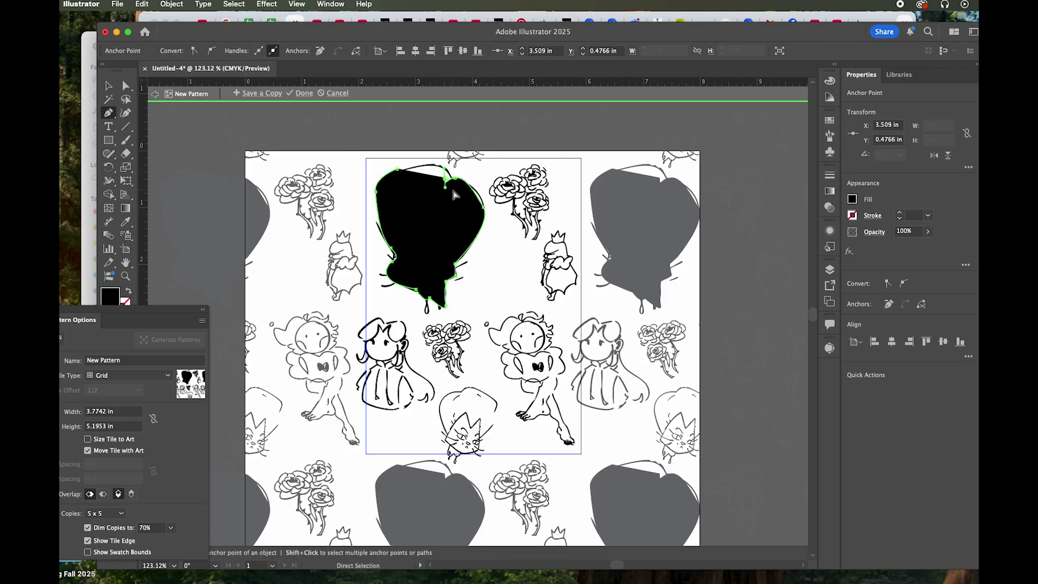
{"action": "left_click", "coordinate": [454, 194], "text": "super"}
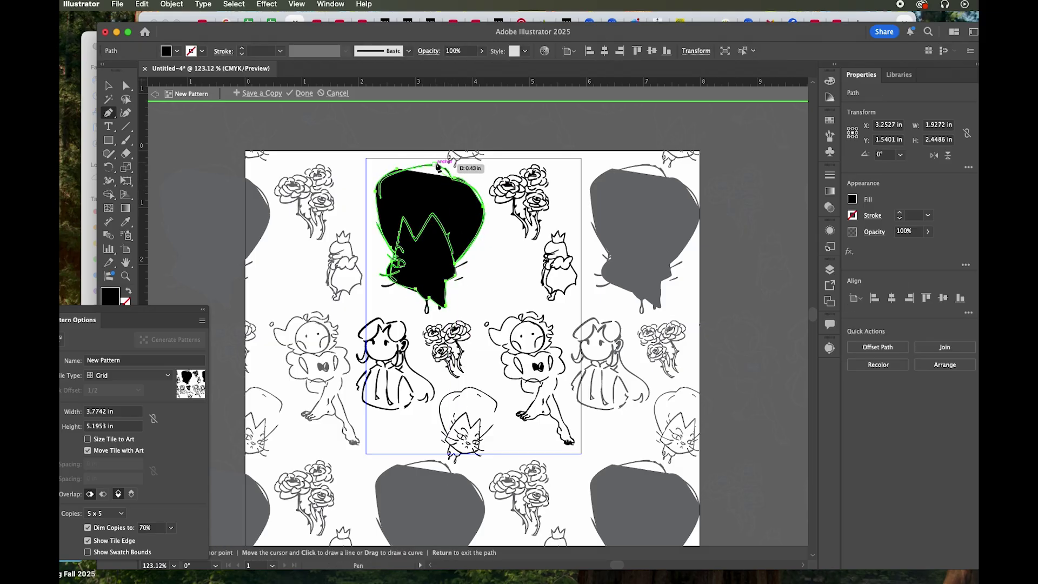
{"action": "left_click", "coordinate": [428, 160]}
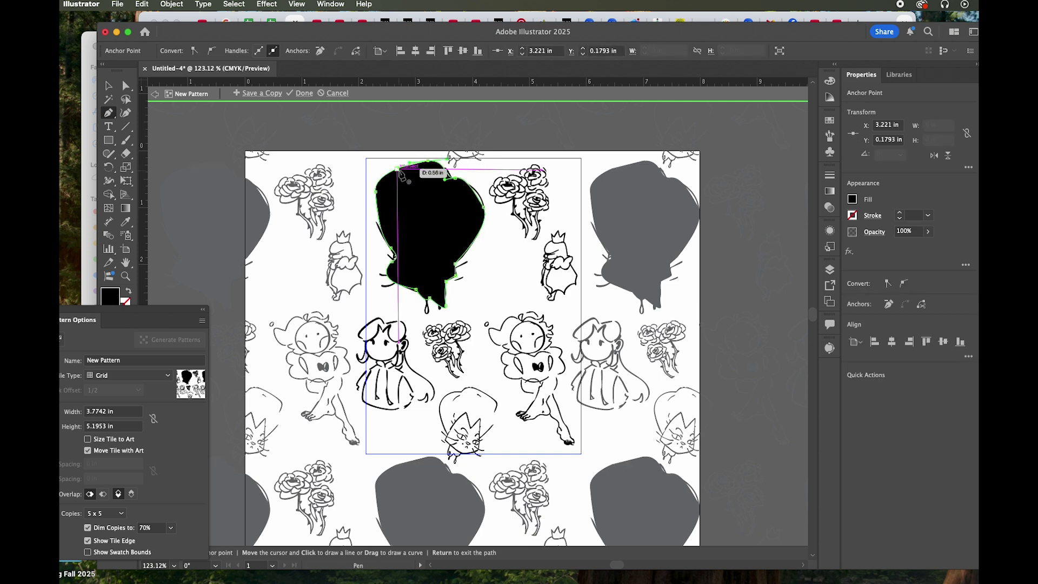
{"action": "key", "text": "v"}
Step: Fill the traced head shape with a magenta swatch and soften it to pink with M 59% and Y 20%
{"action": "left_click", "coordinate": [830, 120]}
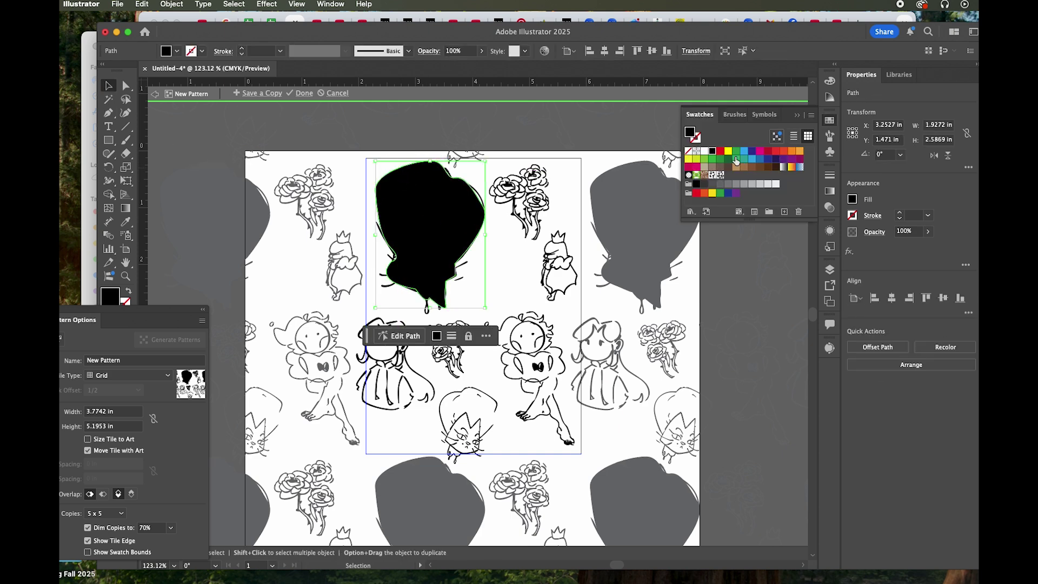
{"action": "left_click", "coordinate": [696, 167]}
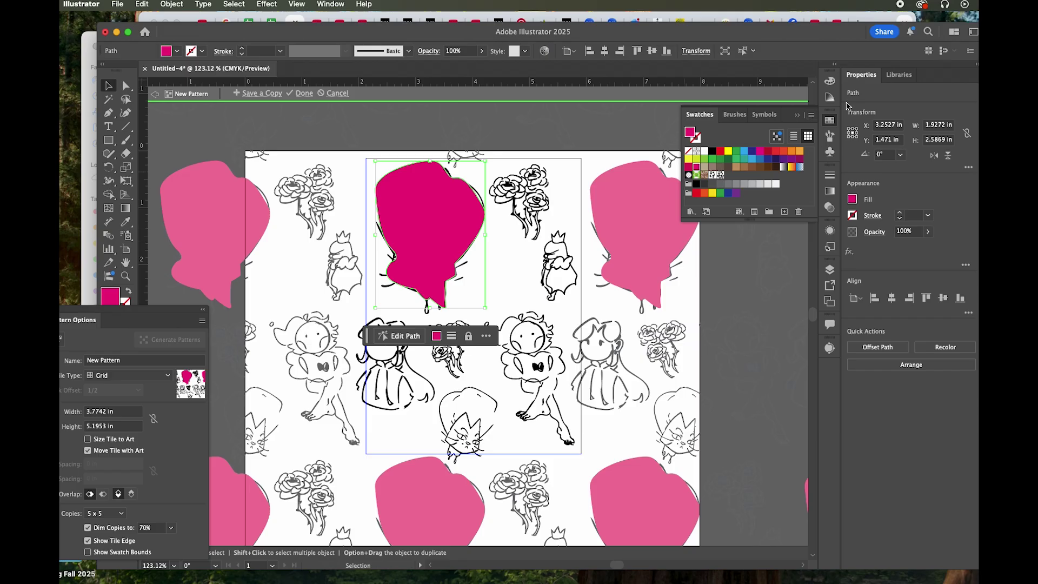
{"action": "left_click", "coordinate": [831, 80]}
{"action": "left_click_drag", "start_coordinate": [758, 116], "coordinate": [737, 111]}
{"action": "left_click", "coordinate": [494, 232]}
{"action": "left_click", "coordinate": [479, 227]}
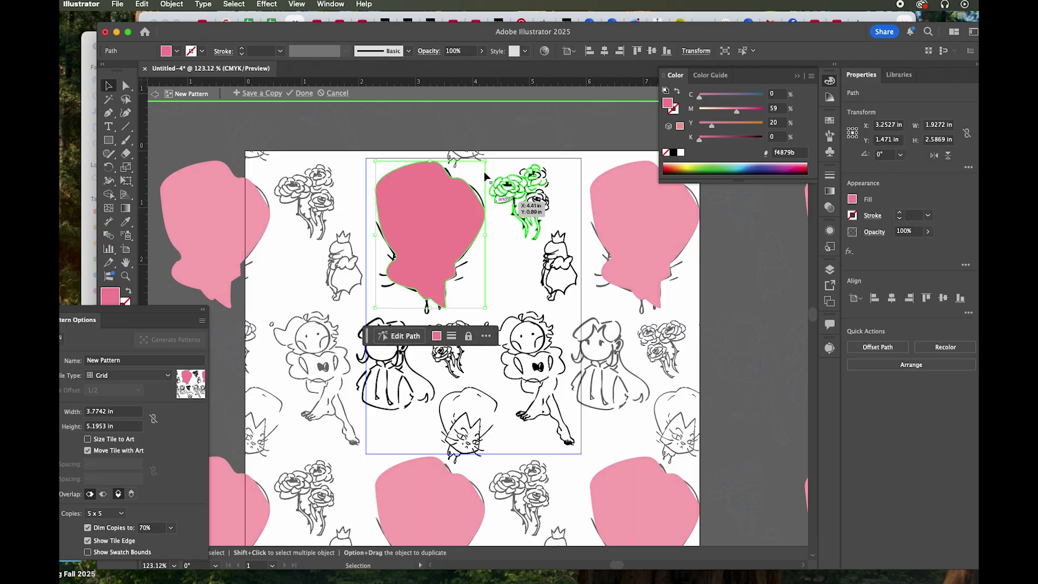
Step: Send the pink shape to the back, behind the large cat head's line art, and deselect it
{"action": "left_click", "coordinate": [172, 4]}
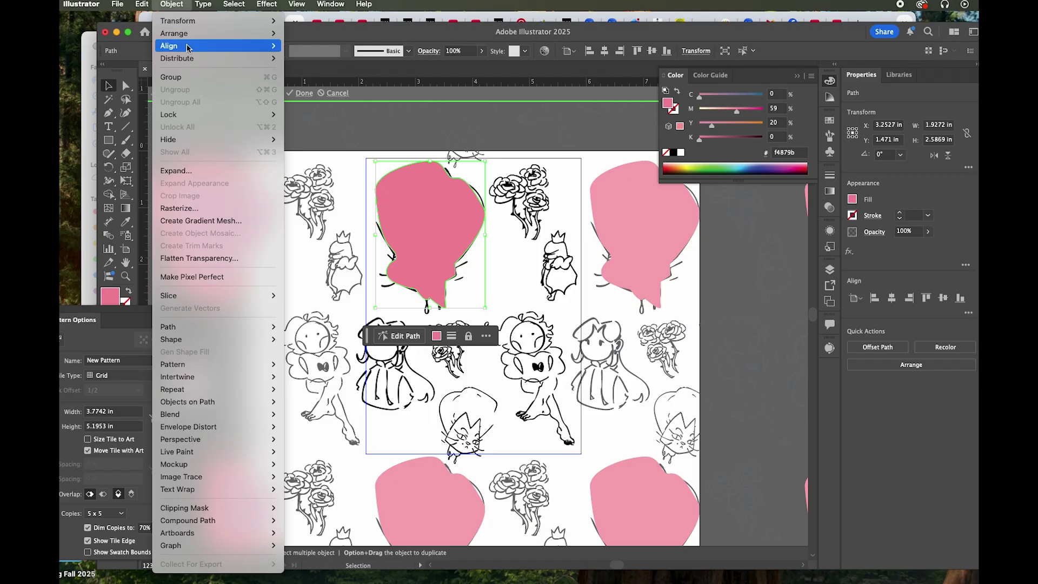
{"action": "mouse_move", "coordinate": [193, 59]}
{"action": "mouse_move", "coordinate": [194, 37]}
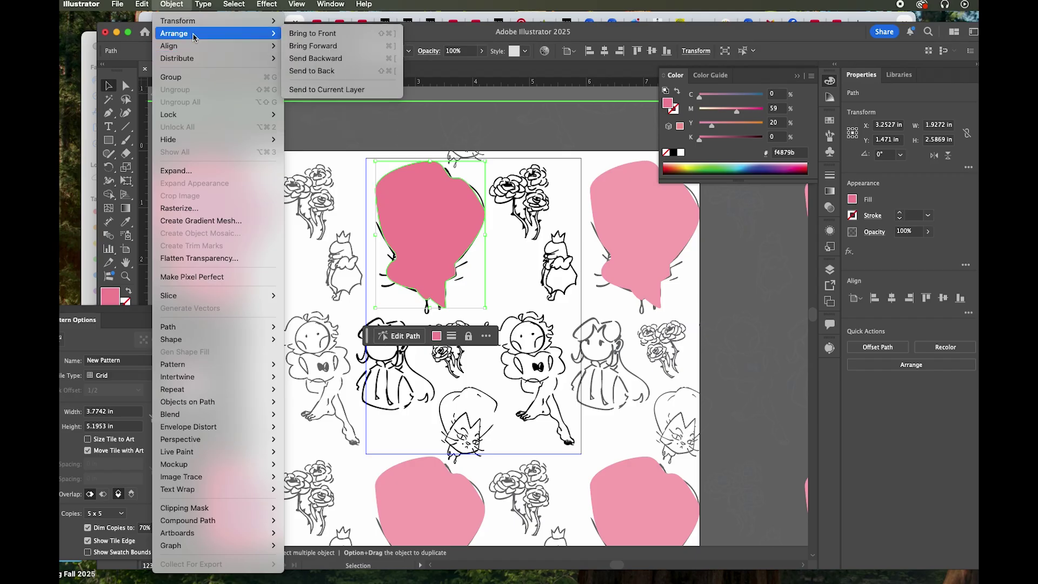
{"action": "left_click", "coordinate": [329, 77]}
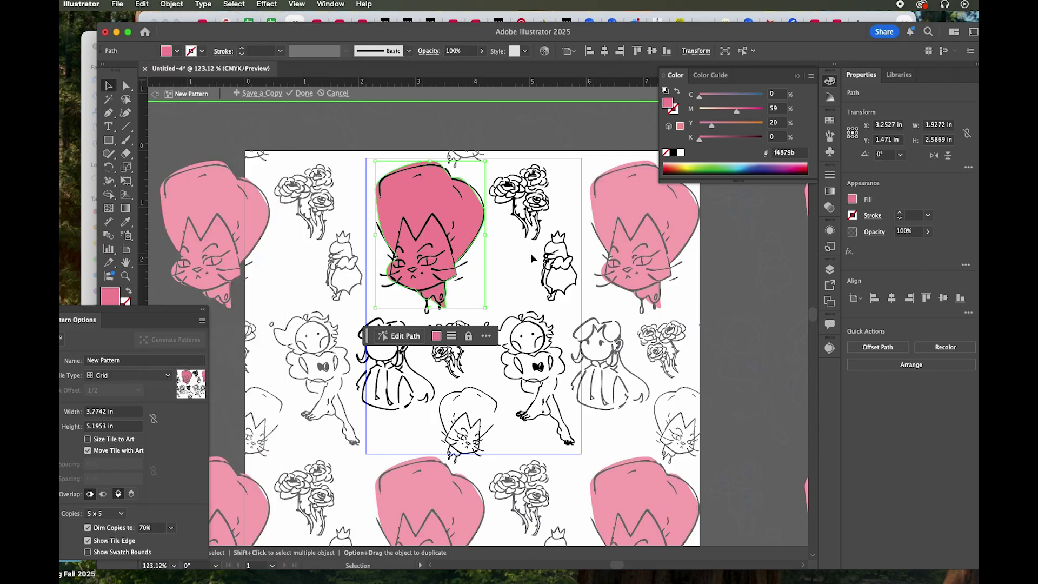
{"action": "left_click", "coordinate": [532, 258]}
Step: Trace the blooms of the large rose bouquet with the Pencil tool and fill the shape with a purple swatch
{"action": "left_click", "coordinate": [111, 157]}
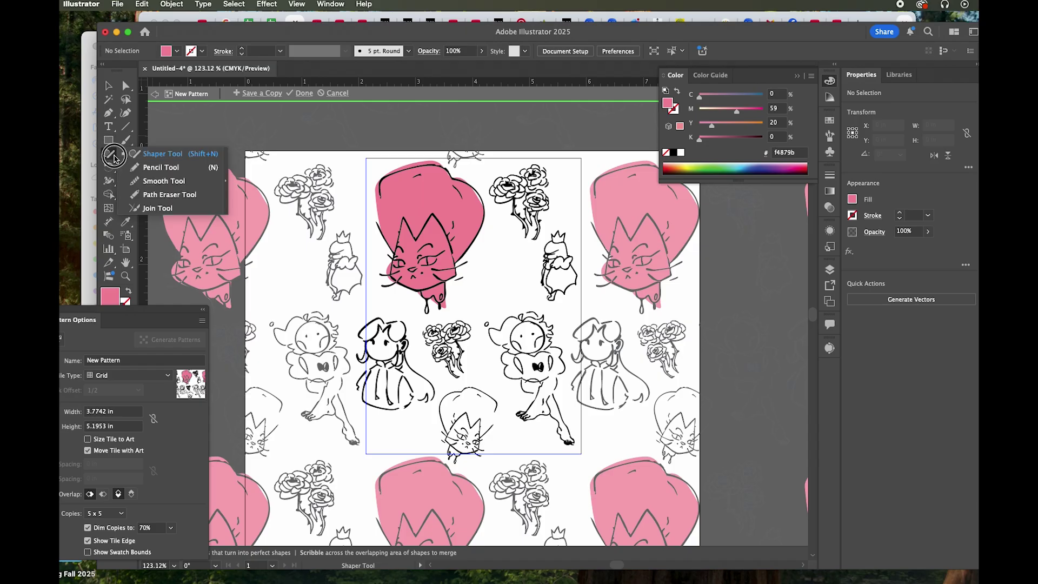
{"action": "left_click", "coordinate": [148, 169]}
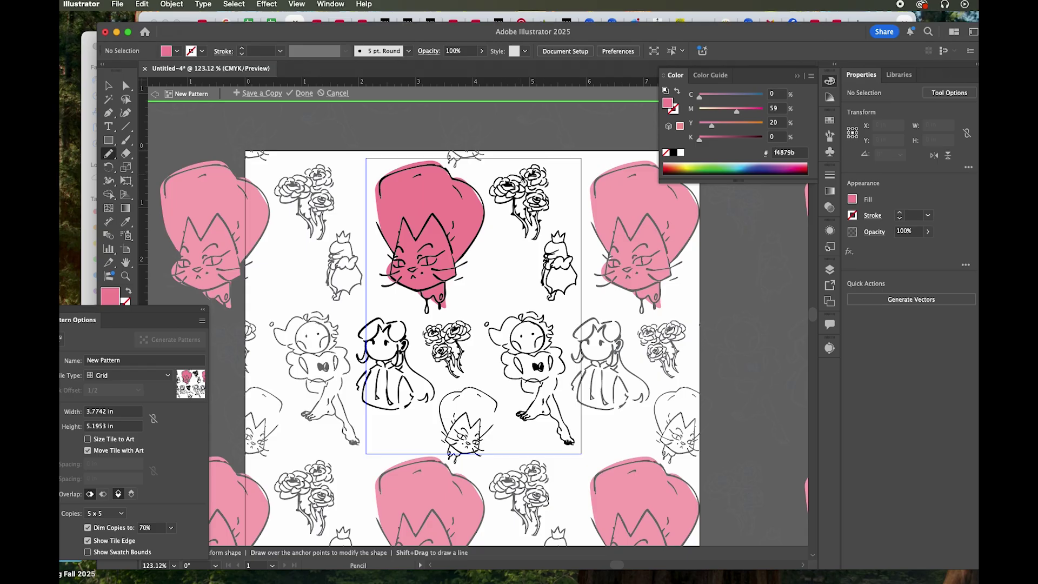
{"action": "mouse_move", "coordinate": [527, 172]}
{"action": "left_mouse_down"}
{"action": "mouse_move", "coordinate": [487, 189]}
{"action": "mouse_move", "coordinate": [502, 207]}
{"action": "mouse_move", "coordinate": [512, 196]}
{"action": "mouse_move", "coordinate": [530, 212]}
{"action": "mouse_move", "coordinate": [546, 204]}
{"action": "mouse_move", "coordinate": [544, 174]}
{"action": "mouse_move", "coordinate": [507, 175]}
{"action": "mouse_move", "coordinate": [515, 171]}
{"action": "left_mouse_up"}
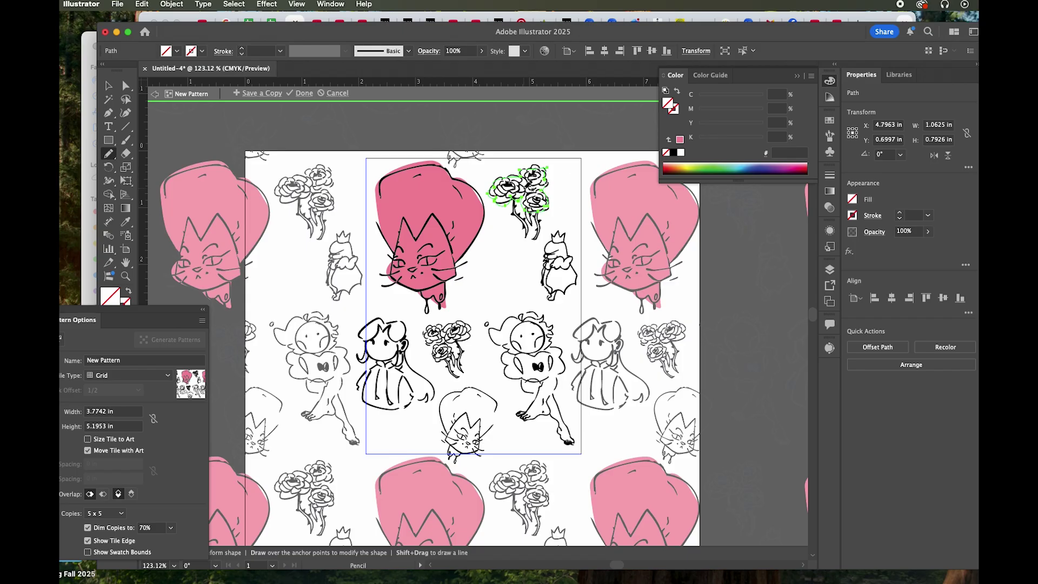
{"action": "left_click", "coordinate": [829, 123]}
{"action": "left_click", "coordinate": [757, 156]}
Step: Trace the small cat head with the Pencil tool and move the Pattern Options panel lower to uncover the fill controls
{"action": "mouse_move", "coordinate": [489, 432]}
{"action": "left_mouse_down"}
{"action": "mouse_move", "coordinate": [448, 392]}
{"action": "mouse_move", "coordinate": [442, 433]}
{"action": "left_mouse_up"}
{"action": "key", "text": "v"}
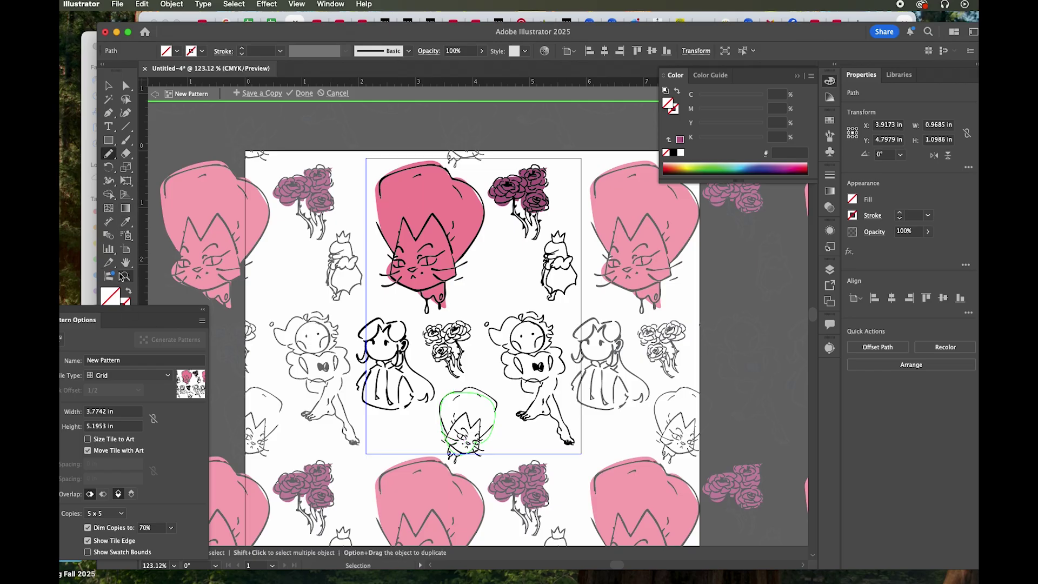
{"action": "left_click_drag", "start_coordinate": [144, 315], "coordinate": [143, 342]}
{"action": "key", "text": "n"}
{"action": "key", "text": "v"}
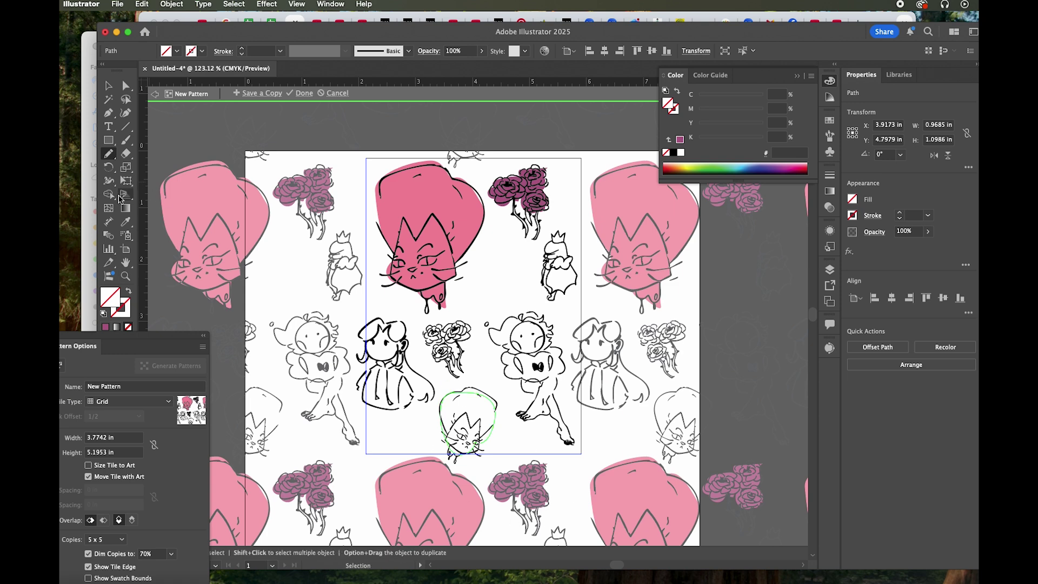
Step: Fill the small head's shape with the large cat head's pink using the Eyedropper and send it behind the line art
{"action": "left_click", "coordinate": [127, 224]}
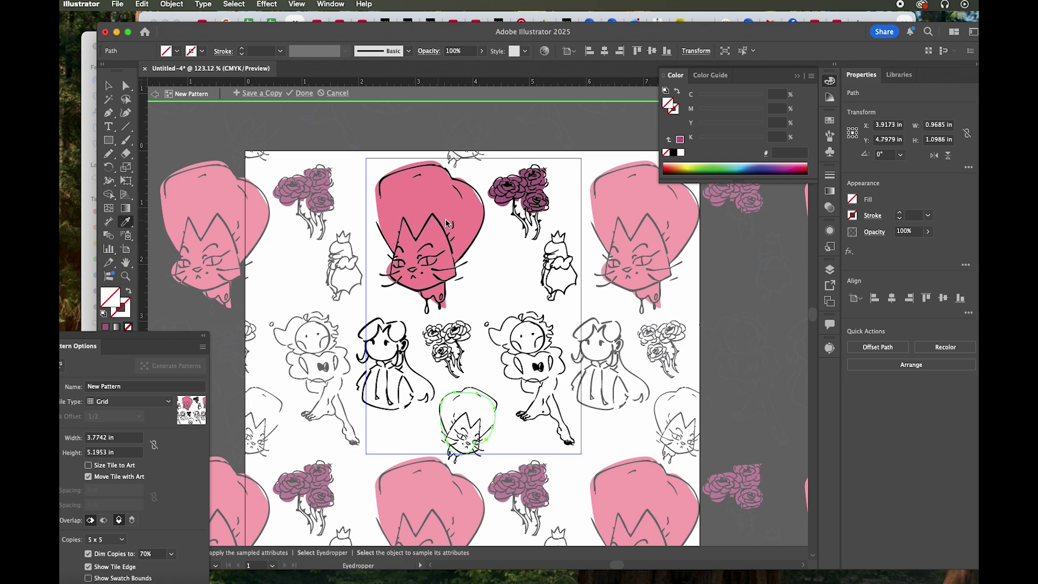
{"action": "left_click", "coordinate": [434, 186]}
{"action": "key", "text": "v"}
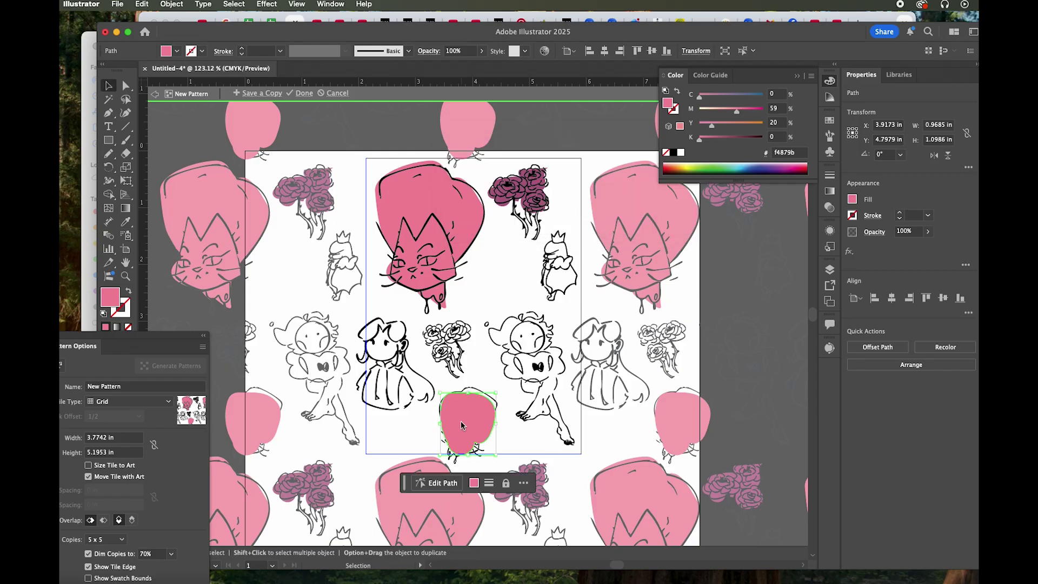
{"action": "key", "text": "super+bracketleft"}
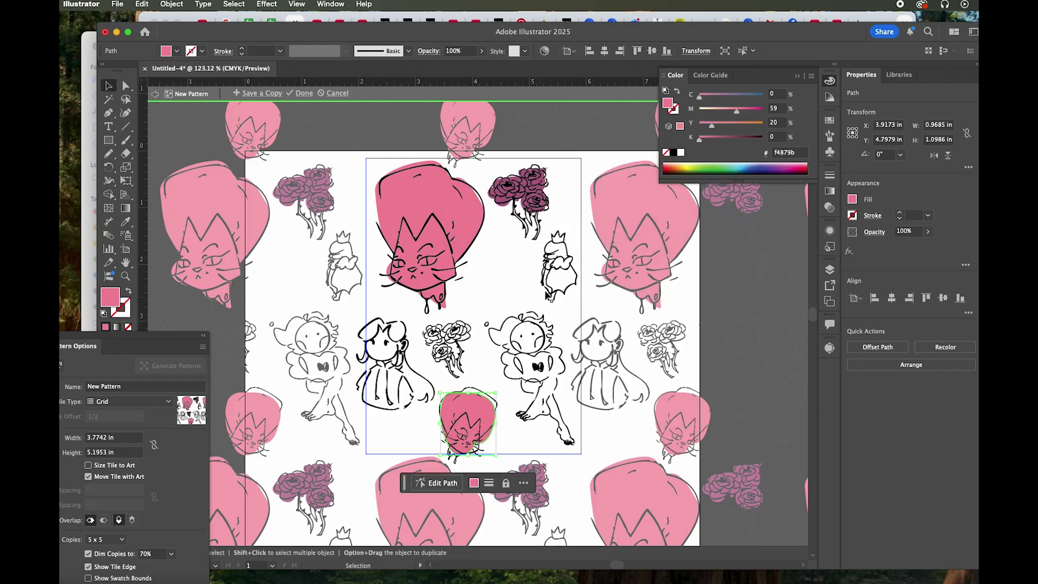
{"action": "left_click", "coordinate": [531, 264]}
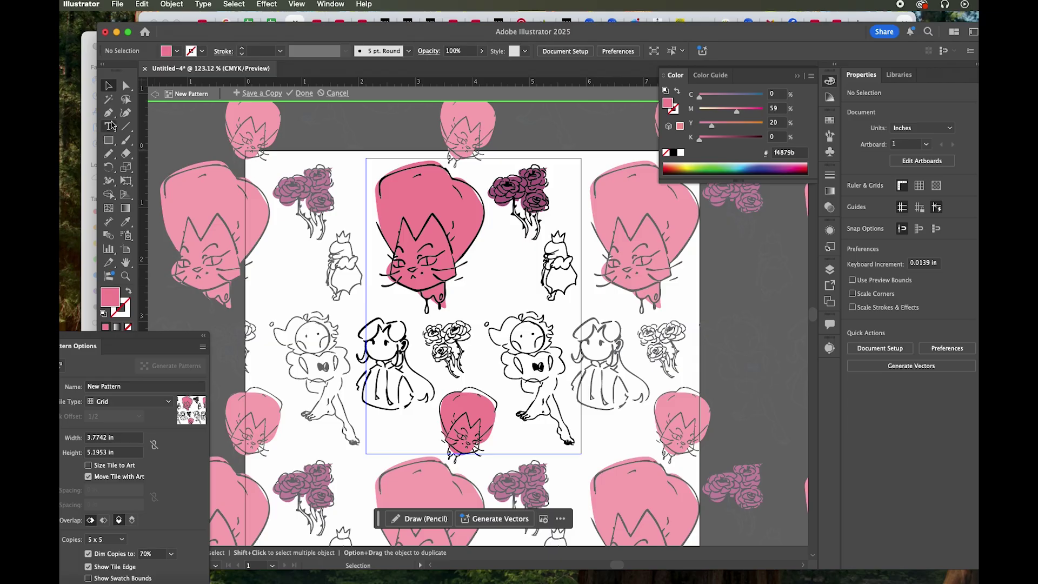
Step: Trace the small crowned frog with the Pencil tool and fill the shape with a green swatch
{"action": "key", "text": "n"}
{"action": "left_click", "coordinate": [557, 265], "text": "super"}
{"action": "mouse_move", "coordinate": [574, 263]}
{"action": "left_mouse_down"}
{"action": "mouse_move", "coordinate": [557, 231]}
{"action": "mouse_move", "coordinate": [547, 254]}
{"action": "left_mouse_up"}
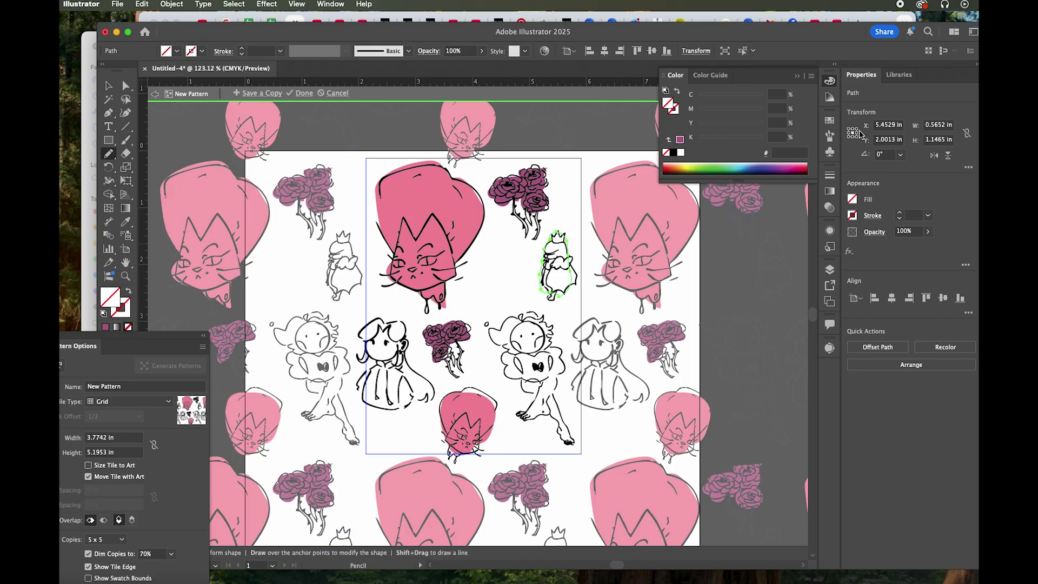
{"action": "left_click", "coordinate": [830, 121]}
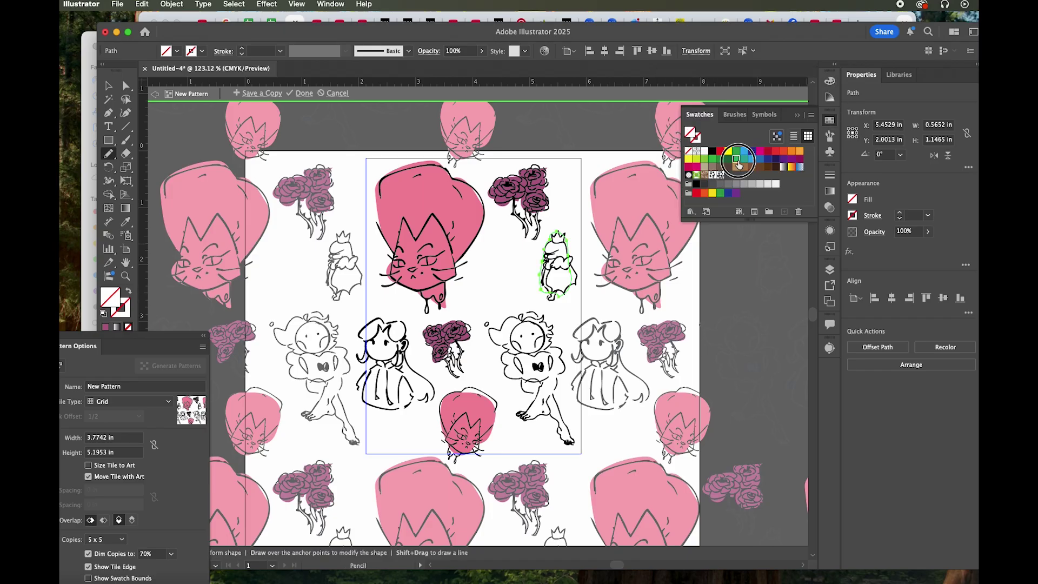
{"action": "left_click", "coordinate": [739, 164]}
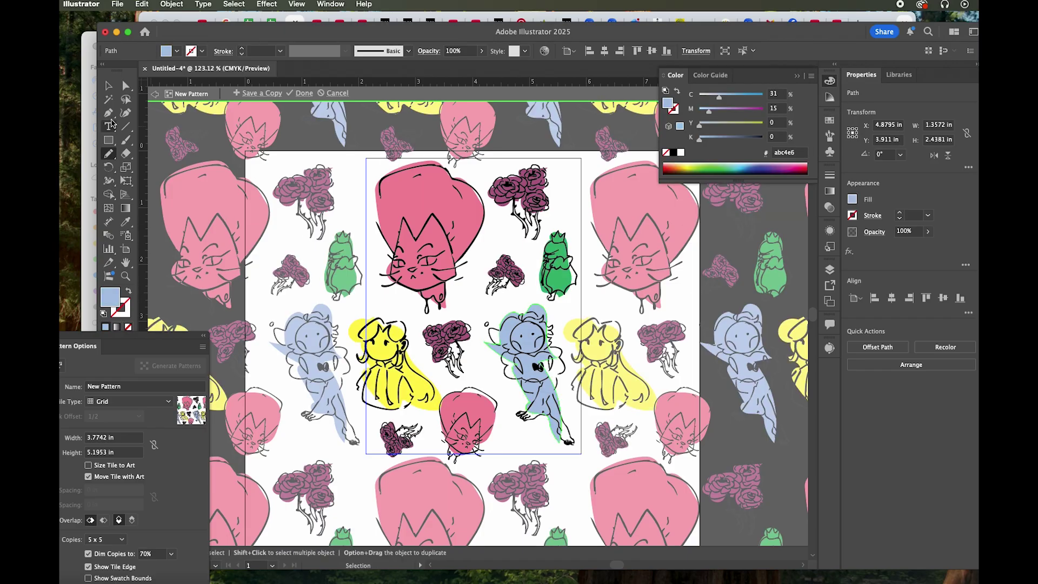
{"action": "left_click", "coordinate": [108, 85]}
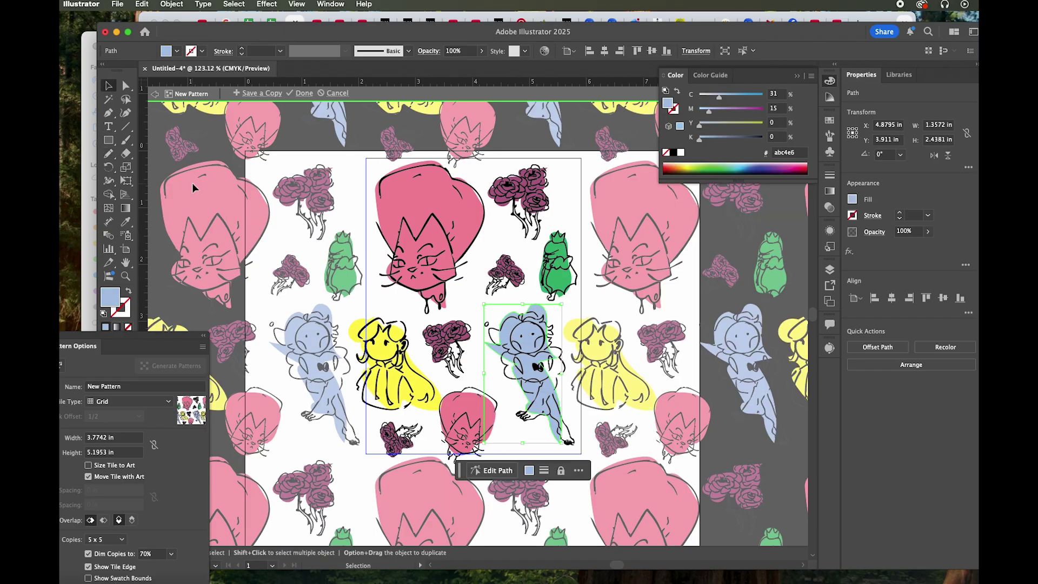
Step: Save a copy of the edited pattern as New Pattern 4 and finish pattern editing
{"action": "left_click", "coordinate": [273, 93]}
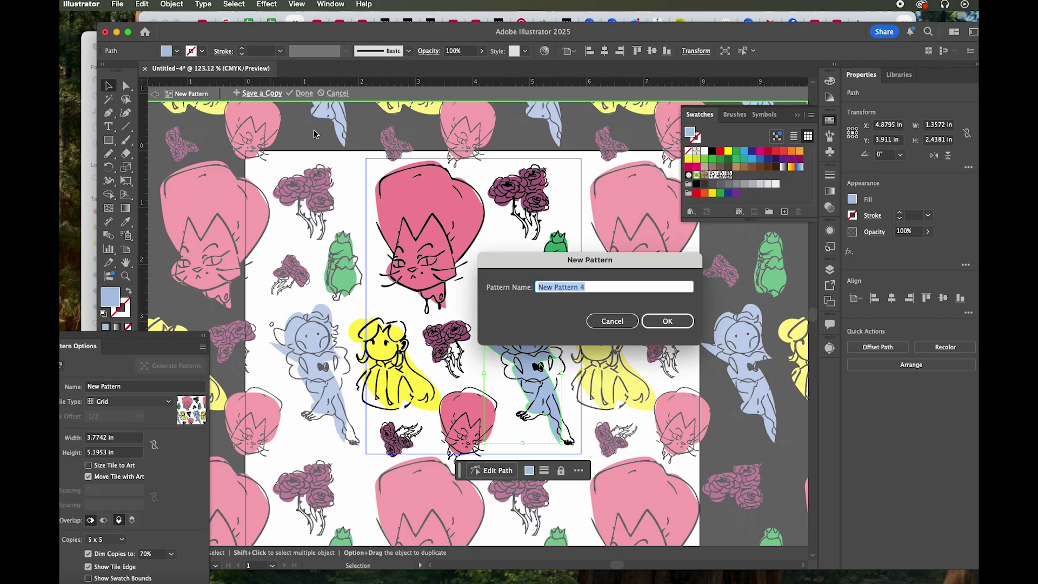
{"action": "left_click", "coordinate": [668, 321]}
{"action": "left_click", "coordinate": [659, 328]}
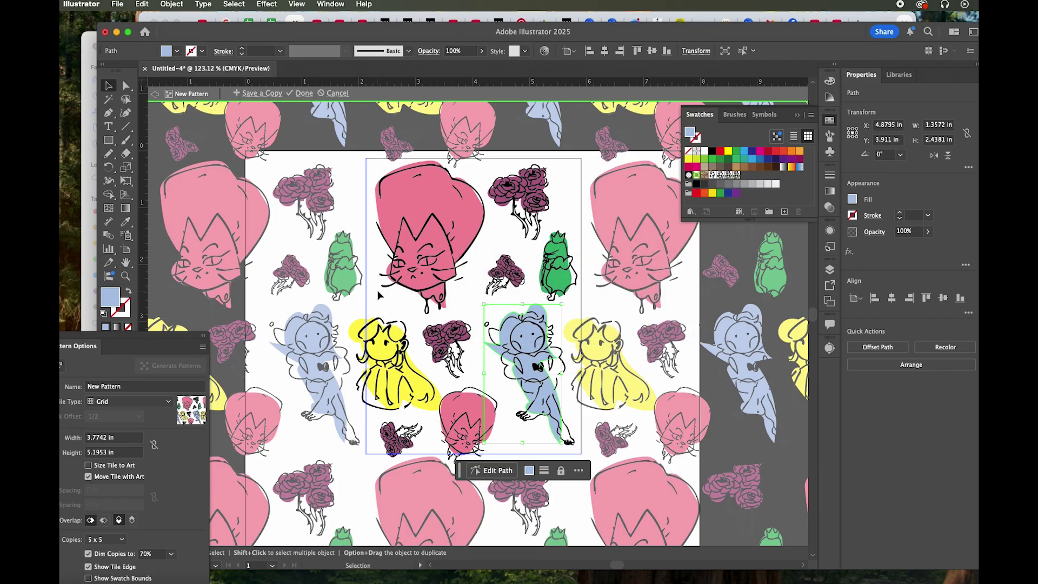
{"action": "left_click", "coordinate": [304, 94]}
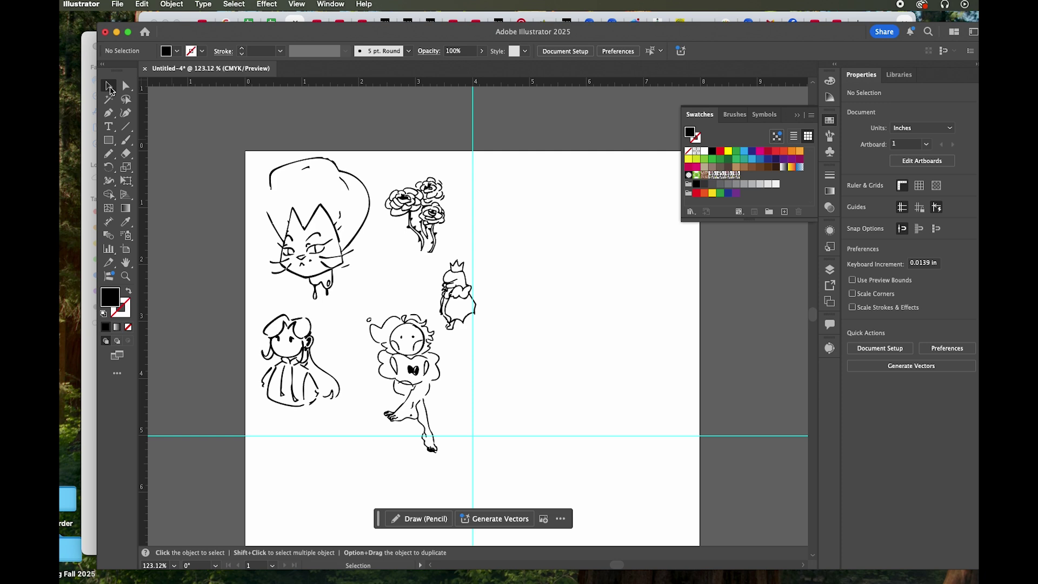
Step: Hide Layer 2, then add a new layer and move it above Layer 2
{"action": "left_click", "coordinate": [831, 269]}
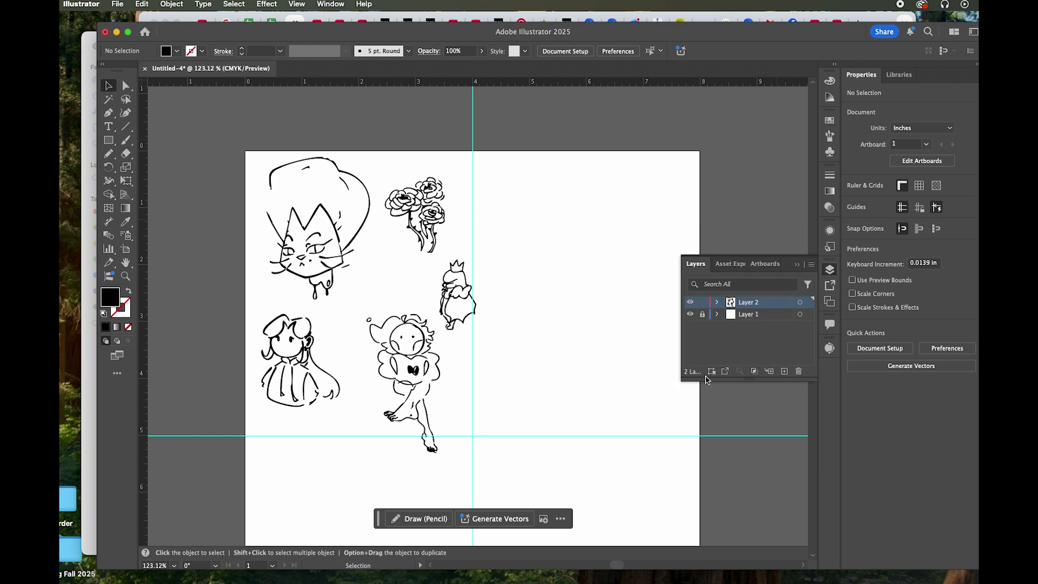
{"action": "scroll", "coordinate": [679, 301], "scroll_direction": "down", "scroll_amount": 2}
{"action": "left_click", "coordinate": [689, 302]}
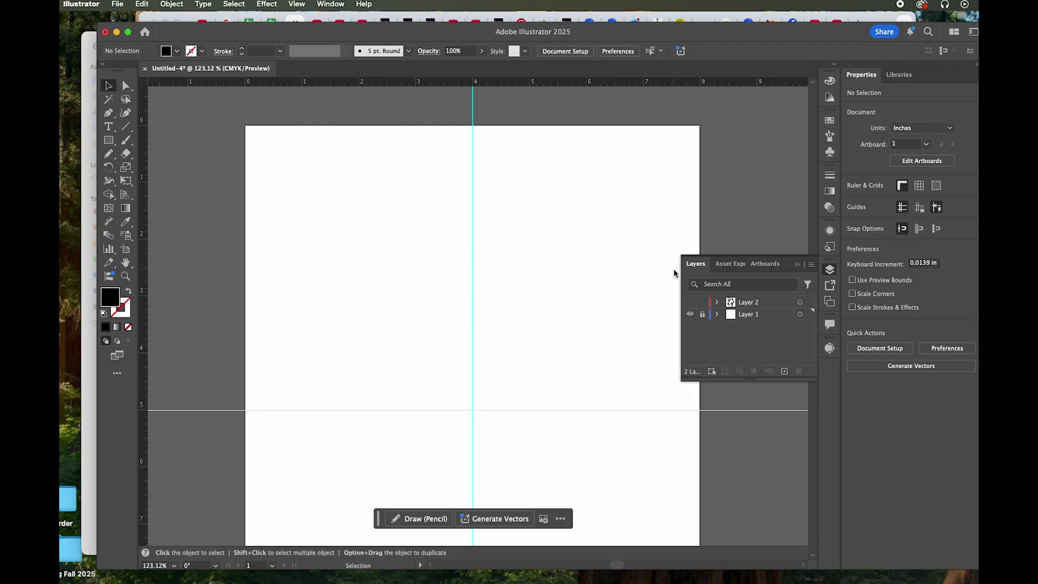
{"action": "scroll", "coordinate": [678, 264], "scroll_direction": "down", "scroll_amount": 2}
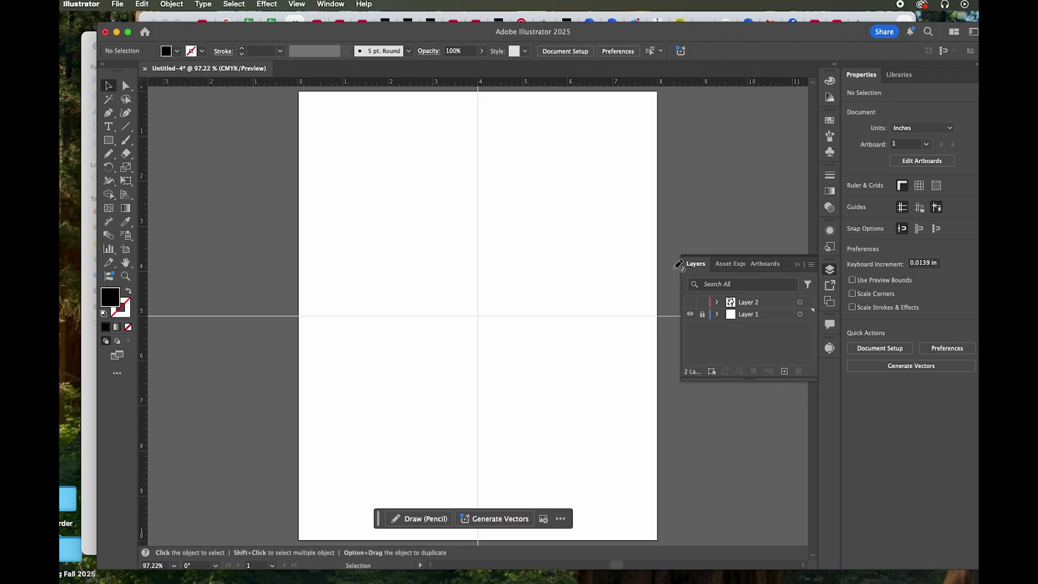
{"action": "left_click", "coordinate": [785, 372]}
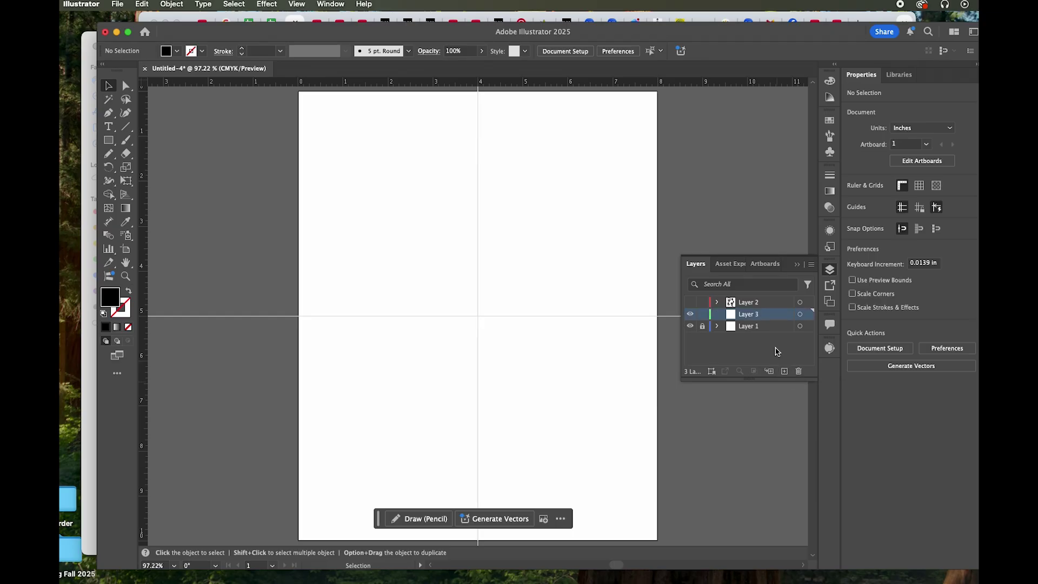
{"action": "mouse_move", "coordinate": [742, 319]}
{"action": "left_mouse_down"}
{"action": "mouse_move", "coordinate": [740, 299]}
{"action": "mouse_move", "coordinate": [748, 301]}
{"action": "left_mouse_up"}
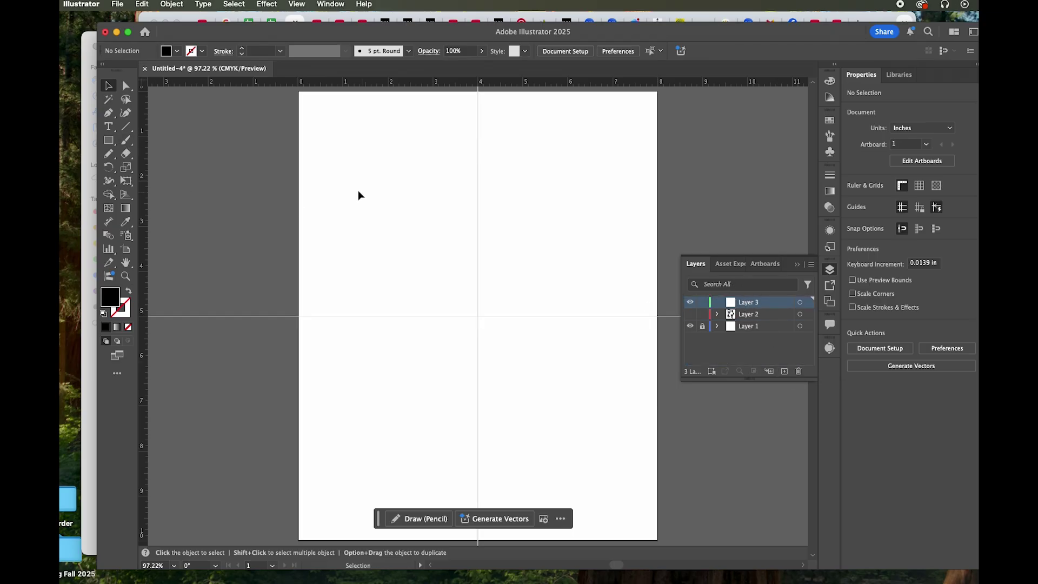
Step: Draw a rectangle about 8.27 by 10.62 in that covers the whole artboard on the new layer
{"action": "left_click", "coordinate": [126, 275]}
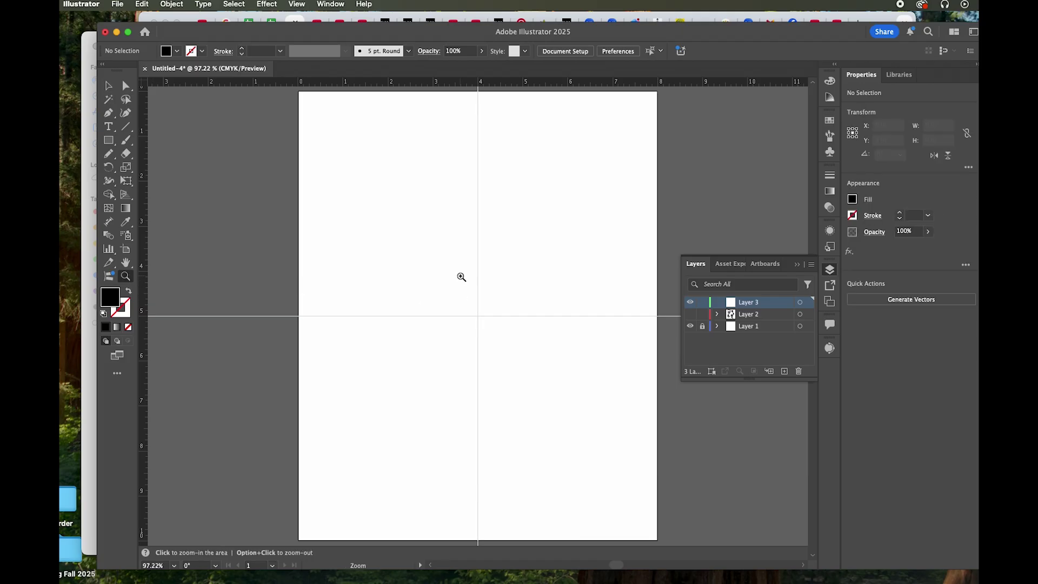
{"action": "left_click", "coordinate": [475, 275], "text": "alt"}
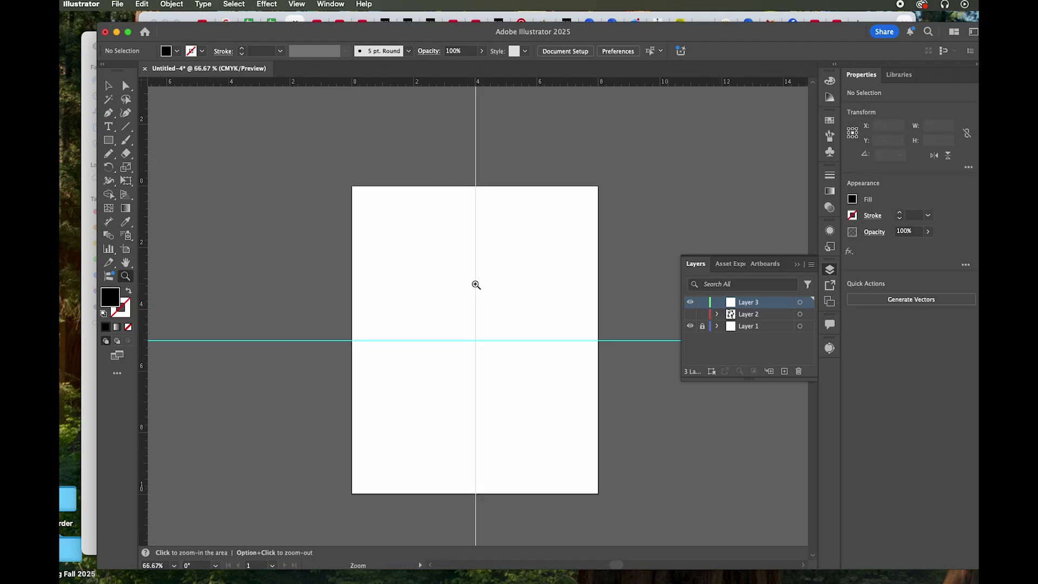
{"action": "left_click", "coordinate": [108, 85]}
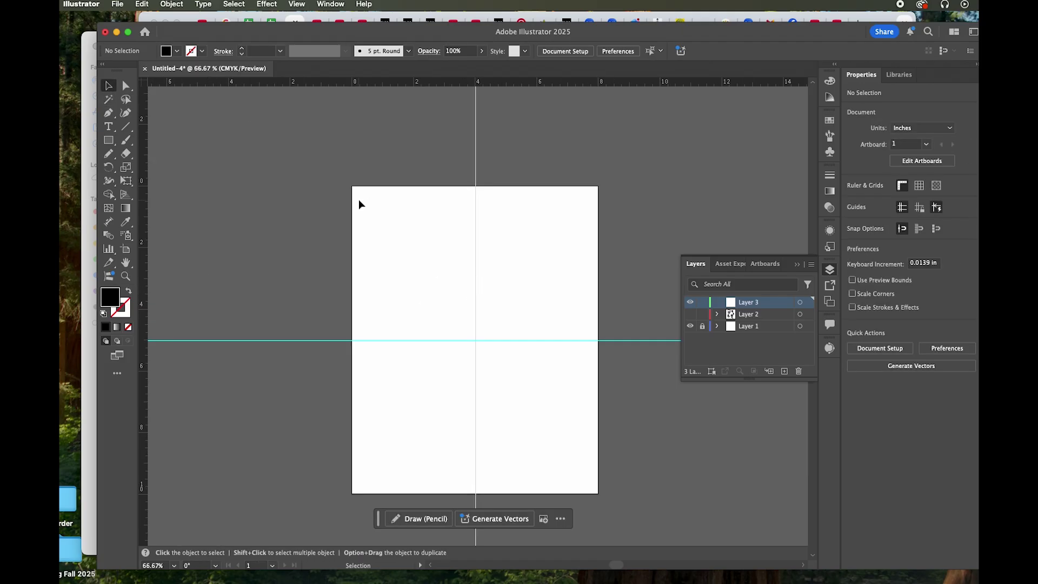
{"action": "left_click", "coordinate": [108, 142]}
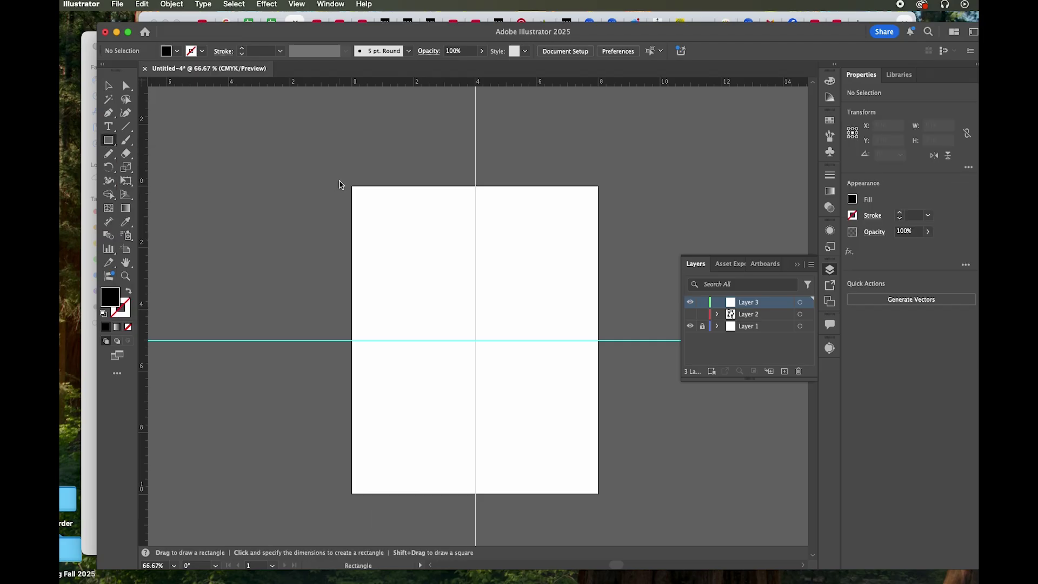
{"action": "mouse_move", "coordinate": [349, 180]}
{"action": "left_mouse_down"}
{"action": "mouse_move", "coordinate": [558, 507]}
{"action": "mouse_move", "coordinate": [606, 495]}
{"action": "mouse_move", "coordinate": [563, 494]}
{"action": "mouse_move", "coordinate": [589, 494]}
{"action": "mouse_move", "coordinate": [604, 510]}
{"action": "left_mouse_up"}
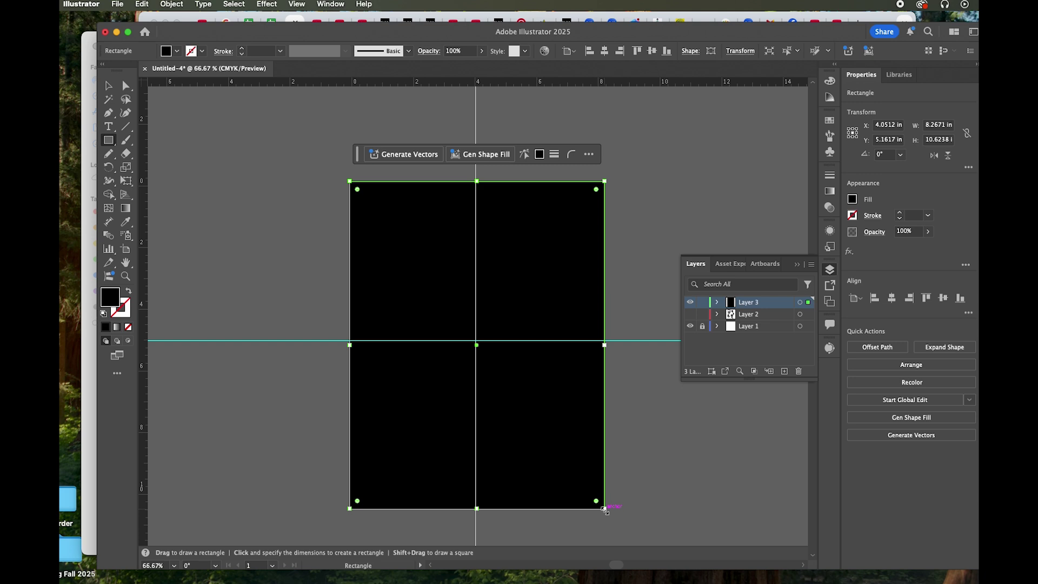
Step: Fill the artboard-sized rectangle with the newest pattern swatch
{"action": "key", "text": "v"}
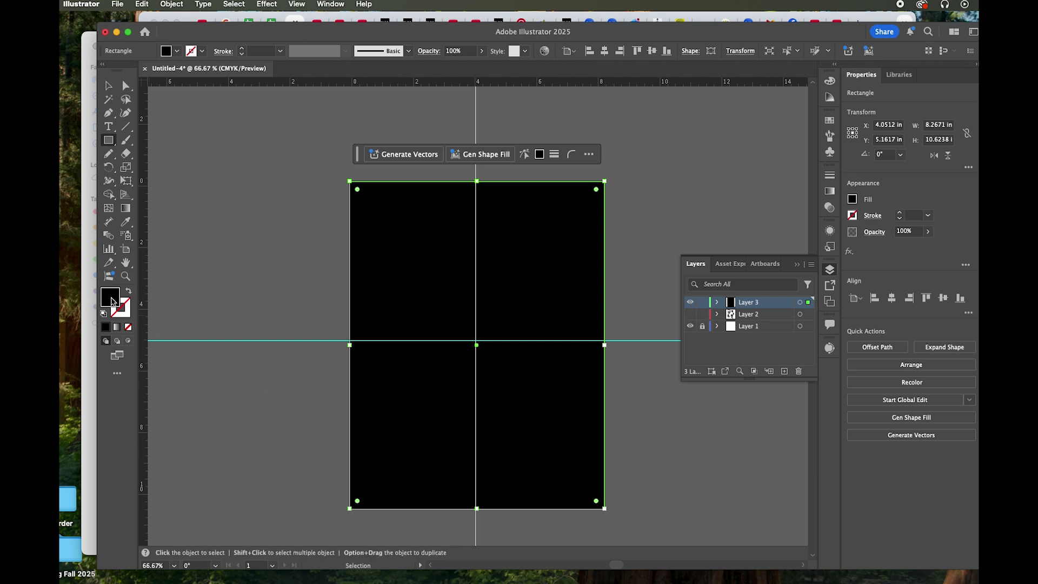
{"action": "key", "text": "m"}
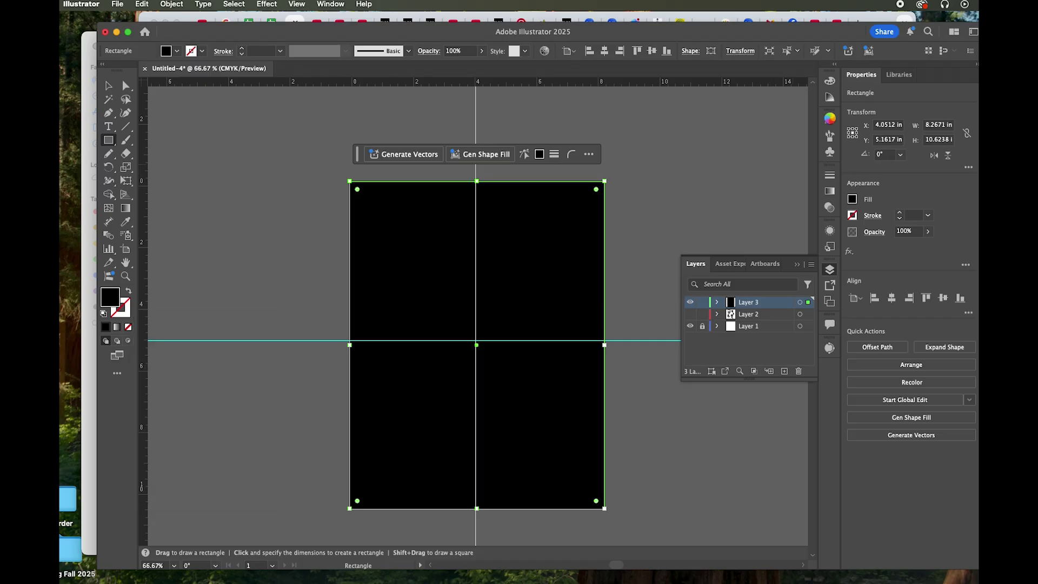
{"action": "left_click", "coordinate": [831, 121]}
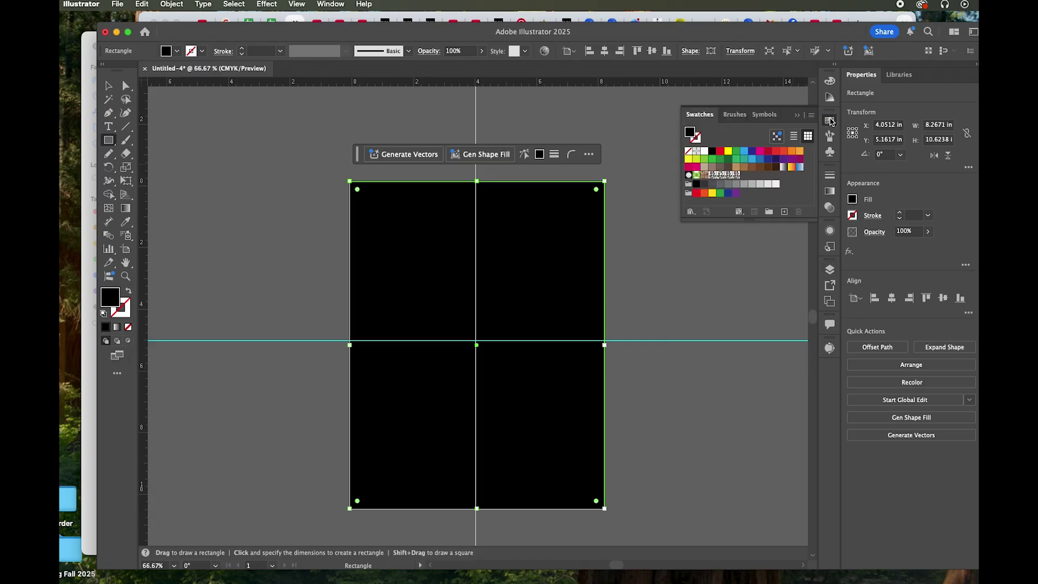
{"action": "left_click", "coordinate": [737, 175]}
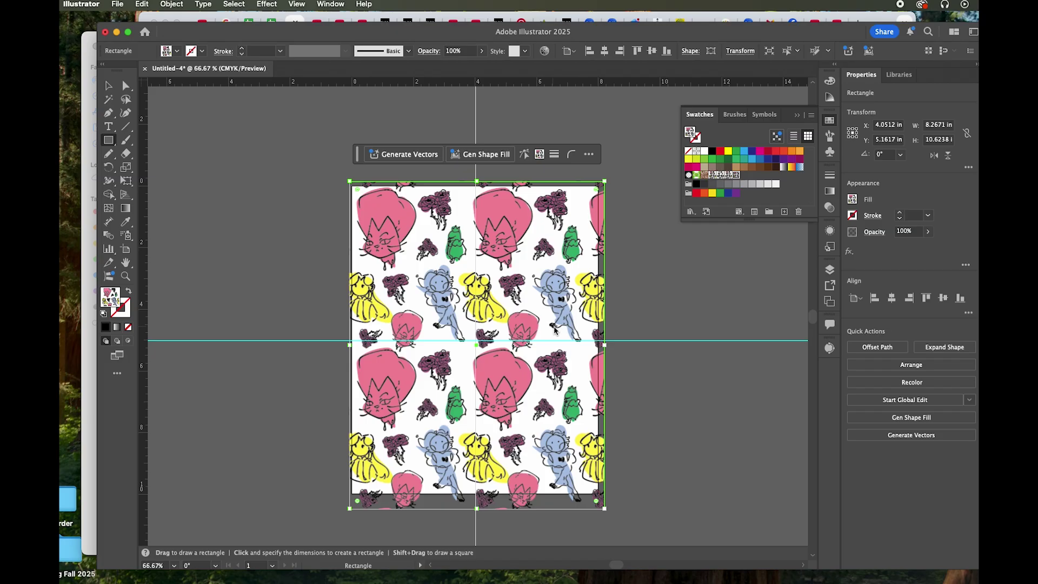
Step: Narrow the pattern-filled rectangle to about 8.15 in wide and fit the artboard in the window
{"action": "left_click_drag", "start_coordinate": [606, 182], "coordinate": [601, 241]}
{"action": "scroll", "coordinate": [691, 420], "scroll_direction": "down", "scroll_amount": 2}
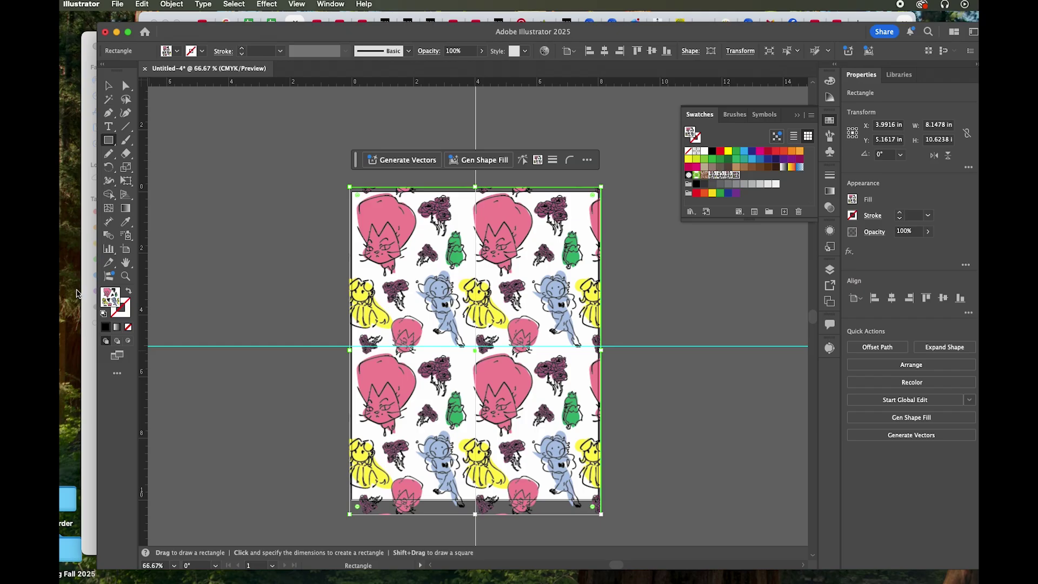
{"action": "key", "text": "v"}
{"action": "key", "text": "super+0"}
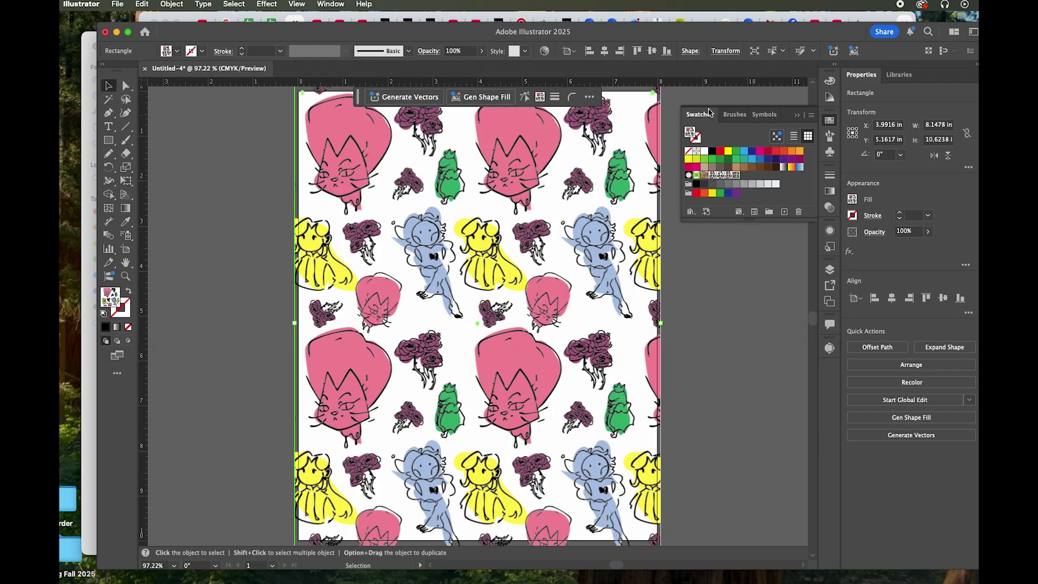
Step: Open the New Pattern 4 swatch for editing, leave pattern editing once, and reopen the swatch
{"action": "double_click", "coordinate": [737, 177]}
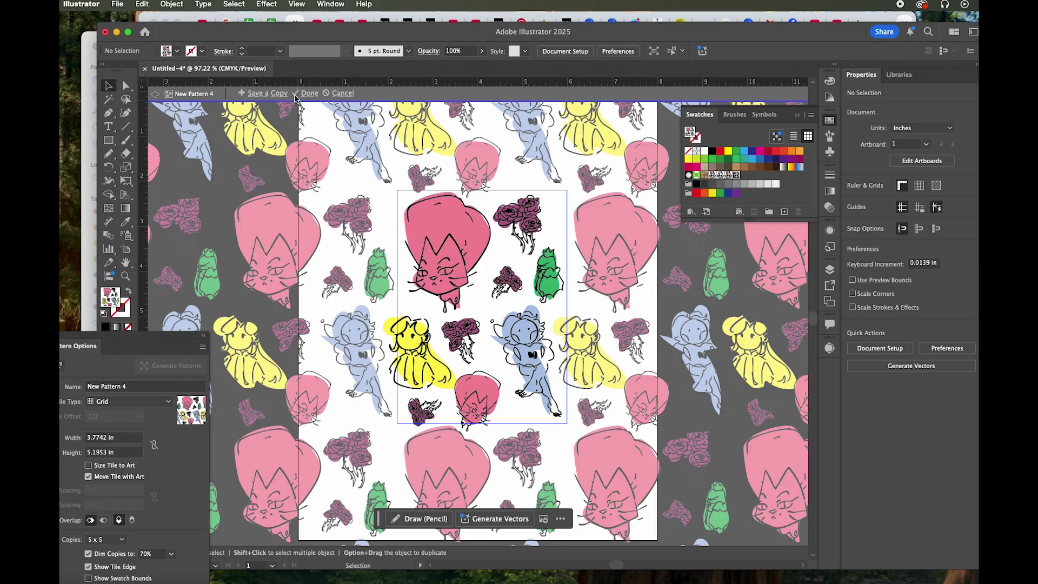
{"action": "left_click", "coordinate": [311, 93]}
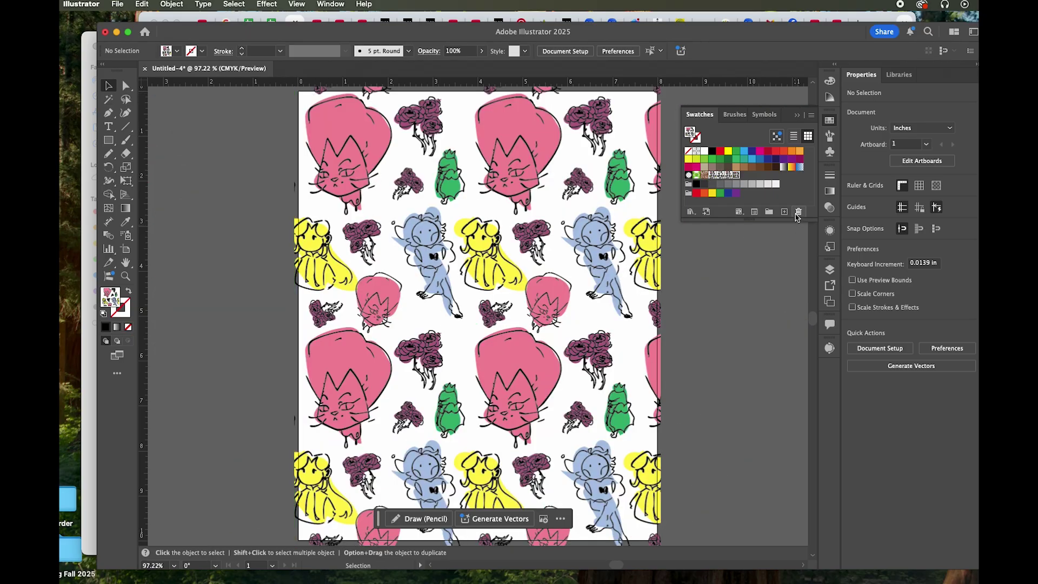
{"action": "double_click", "coordinate": [737, 176]}
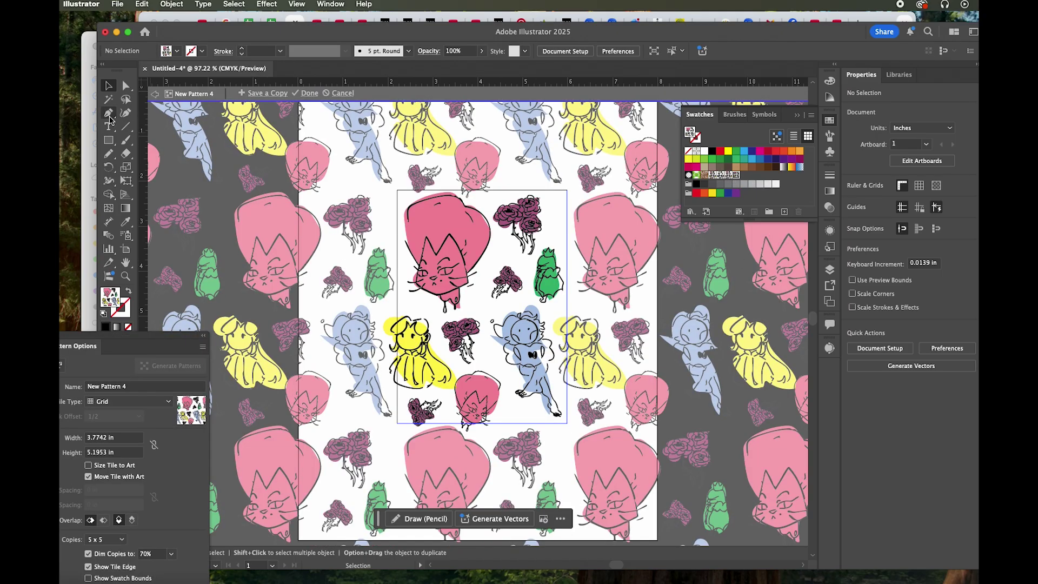
Step: Draw a petal about 0.44 by 0.31 in with the Pencil tool, just beside the blue figure in the tile
{"action": "left_click", "coordinate": [110, 115]}
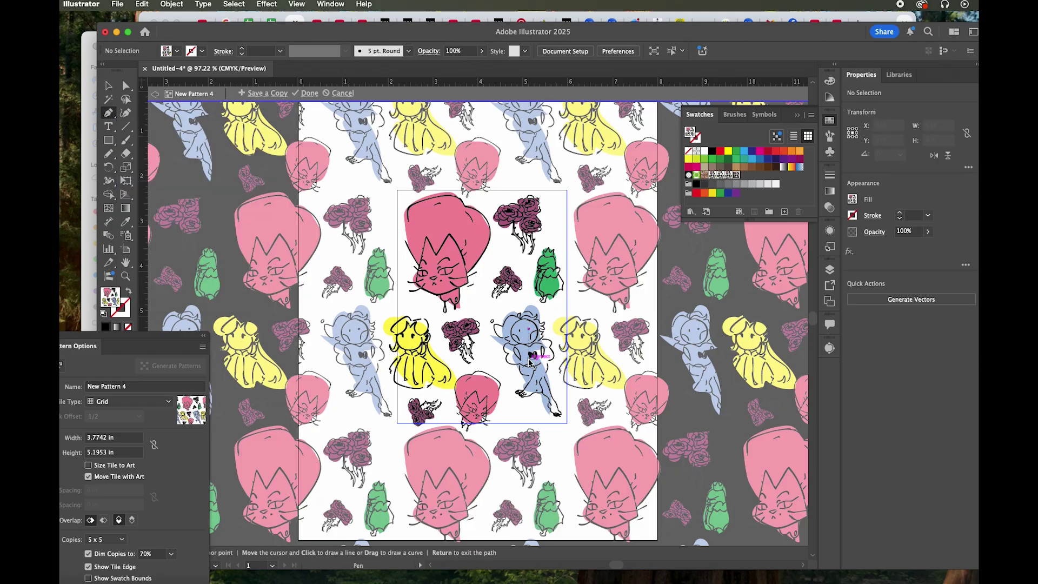
{"action": "left_click", "coordinate": [110, 155]}
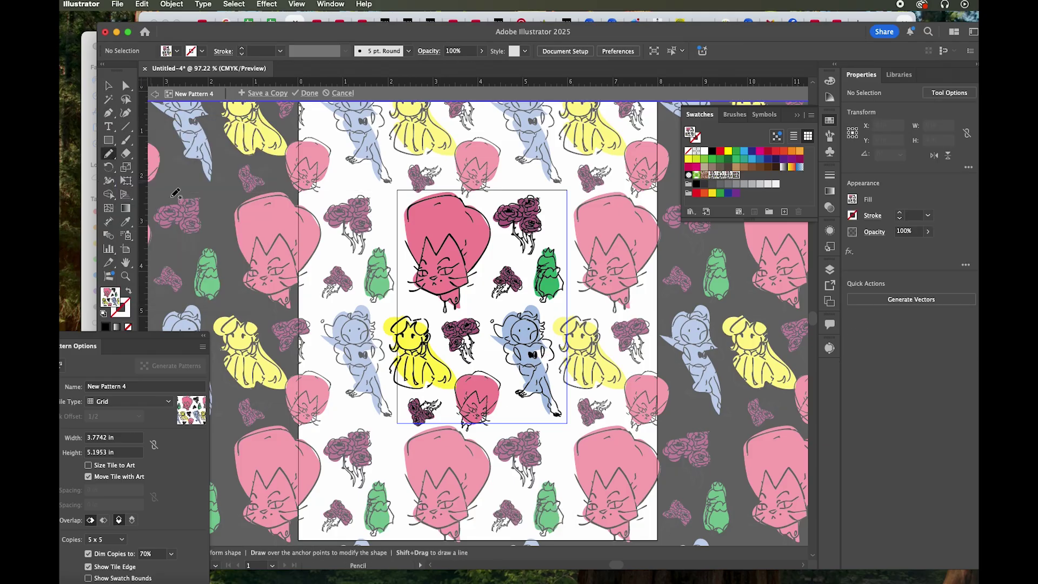
{"action": "mouse_move", "coordinate": [488, 361]}
{"action": "left_mouse_down"}
{"action": "mouse_move", "coordinate": [484, 349]}
{"action": "mouse_move", "coordinate": [503, 358]}
{"action": "left_mouse_up"}
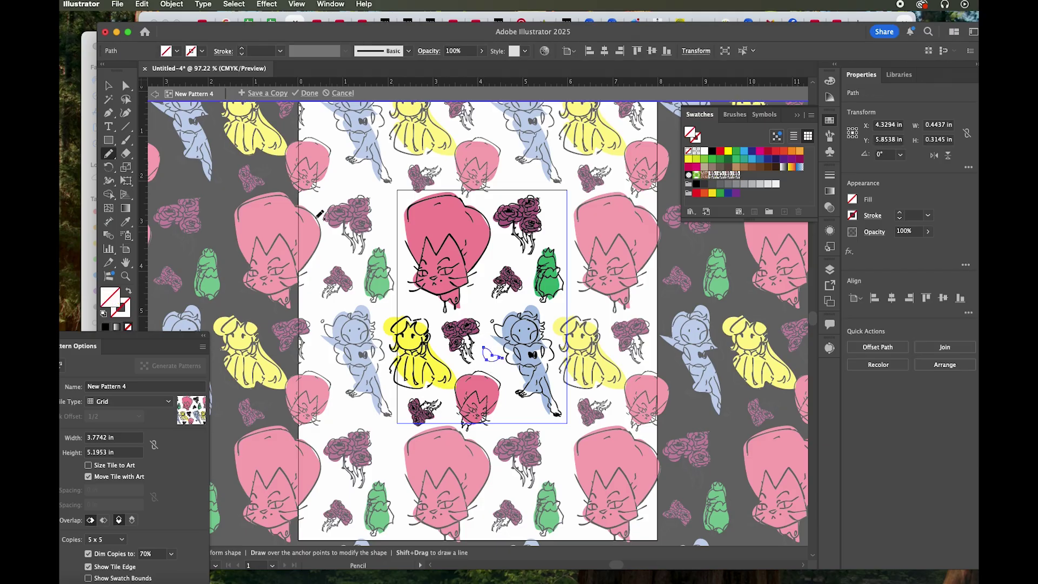
{"action": "left_click", "coordinate": [108, 86]}
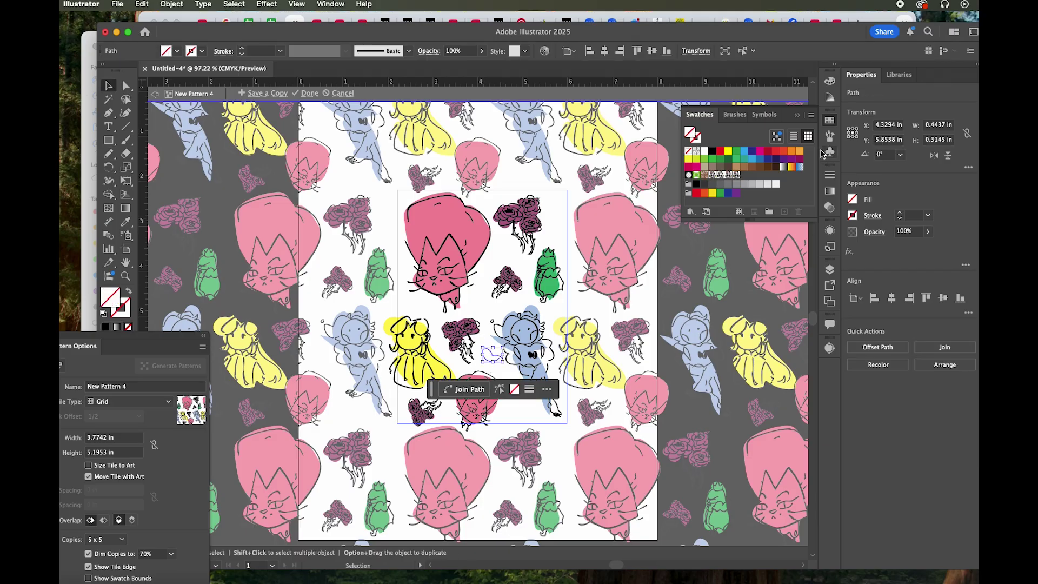
Step: Fill the new petal shape with a magenta swatch
{"action": "left_click", "coordinate": [830, 121]}
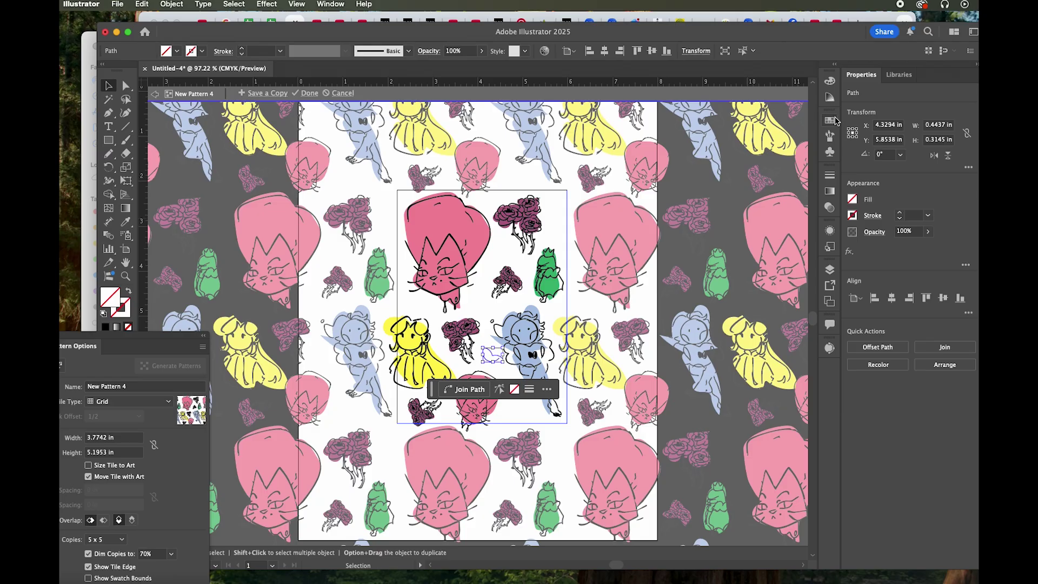
{"action": "left_click", "coordinate": [832, 120]}
{"action": "left_click", "coordinate": [830, 81]}
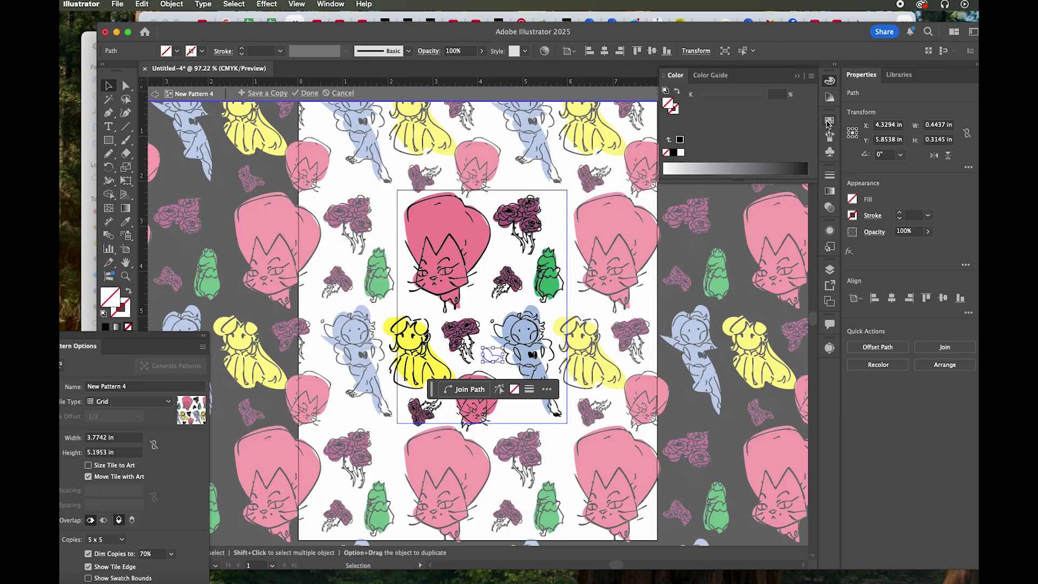
{"action": "left_click", "coordinate": [829, 122]}
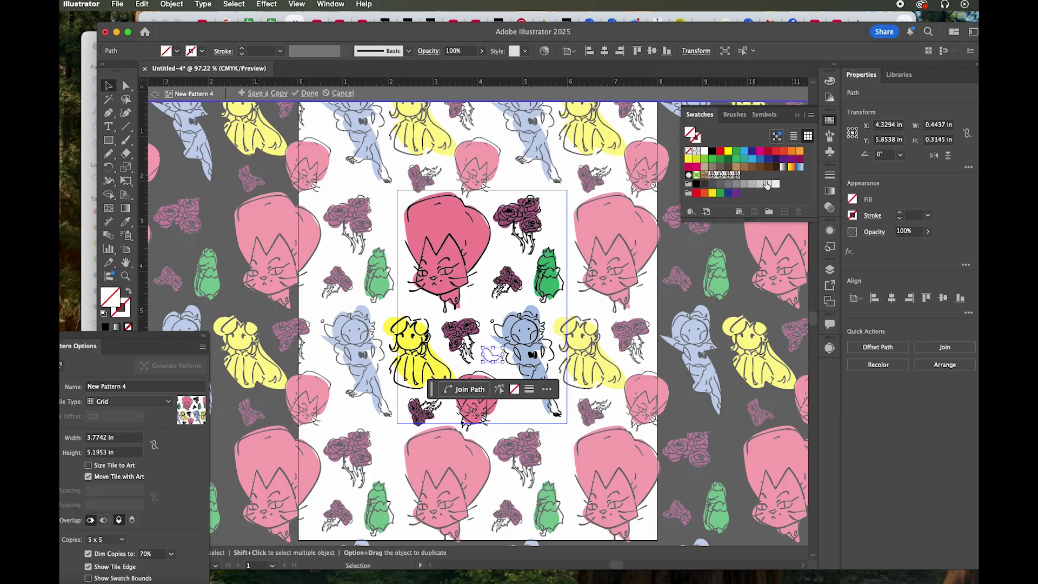
{"action": "left_click", "coordinate": [760, 152]}
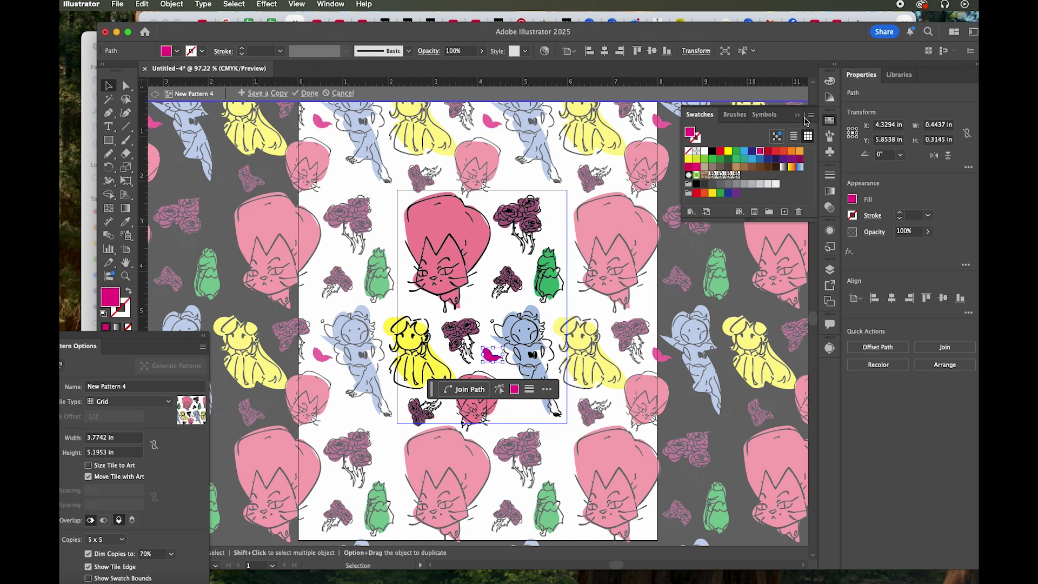
Step: Lighten the petal's fill to pale pink by reducing its magenta, and distribute petals in the gaps between the doodles
{"action": "left_click", "coordinate": [830, 81]}
{"action": "left_click_drag", "start_coordinate": [763, 108], "coordinate": [715, 108]}
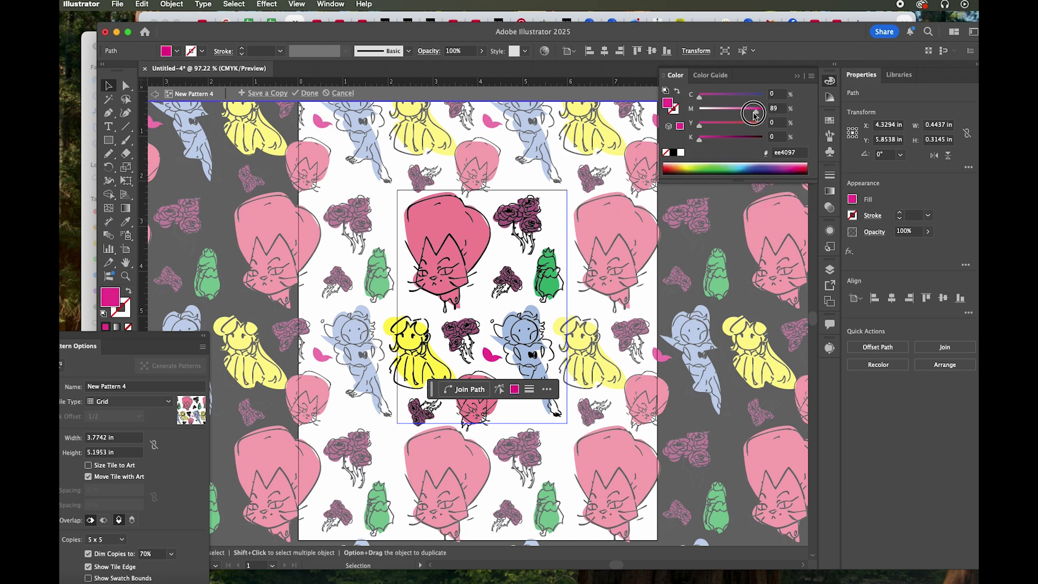
{"action": "left_click", "coordinate": [488, 311]}
{"action": "left_click_drag", "start_coordinate": [493, 355], "coordinate": [557, 196]}
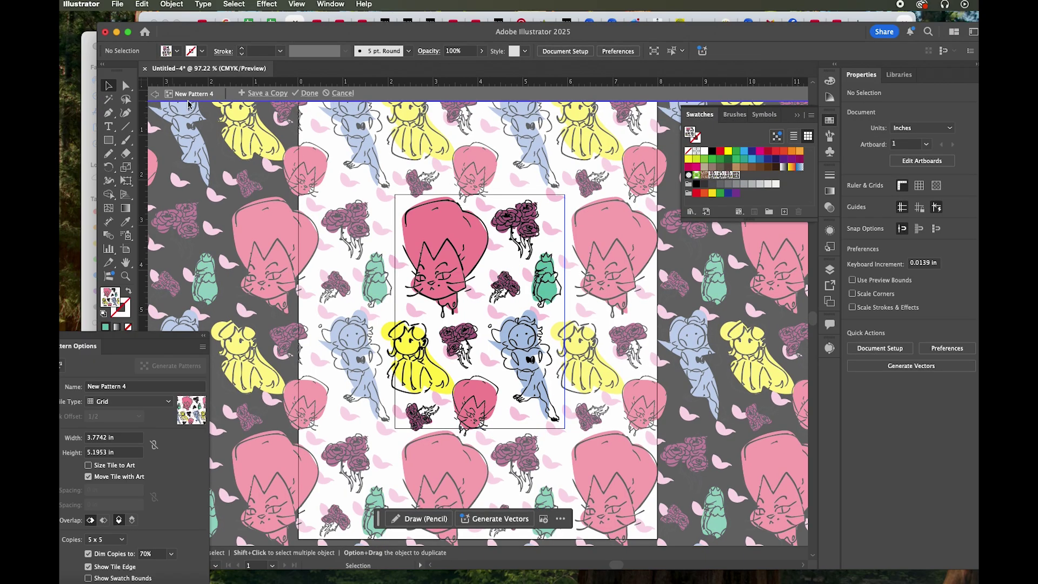
Step: Save a copy of the petal version of the pattern as New Pattern 5
{"action": "left_click", "coordinate": [274, 96]}
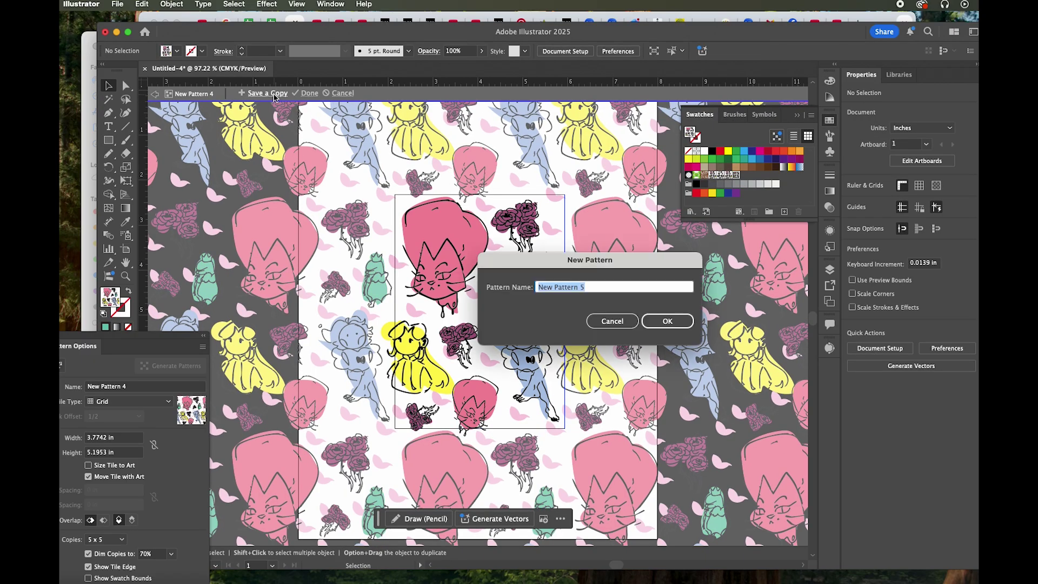
{"action": "left_click", "coordinate": [682, 322]}
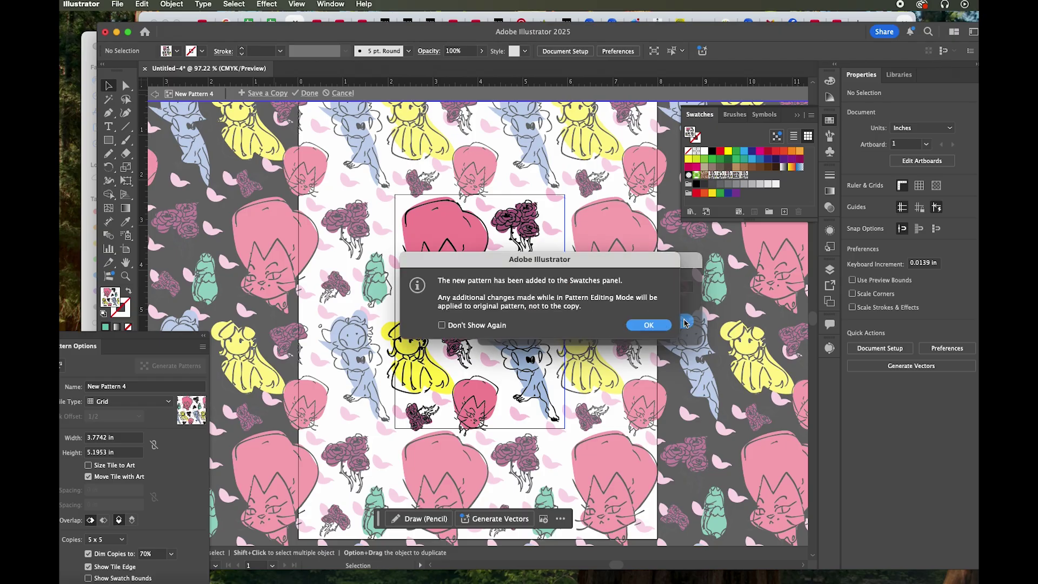
{"action": "left_click", "coordinate": [649, 326]}
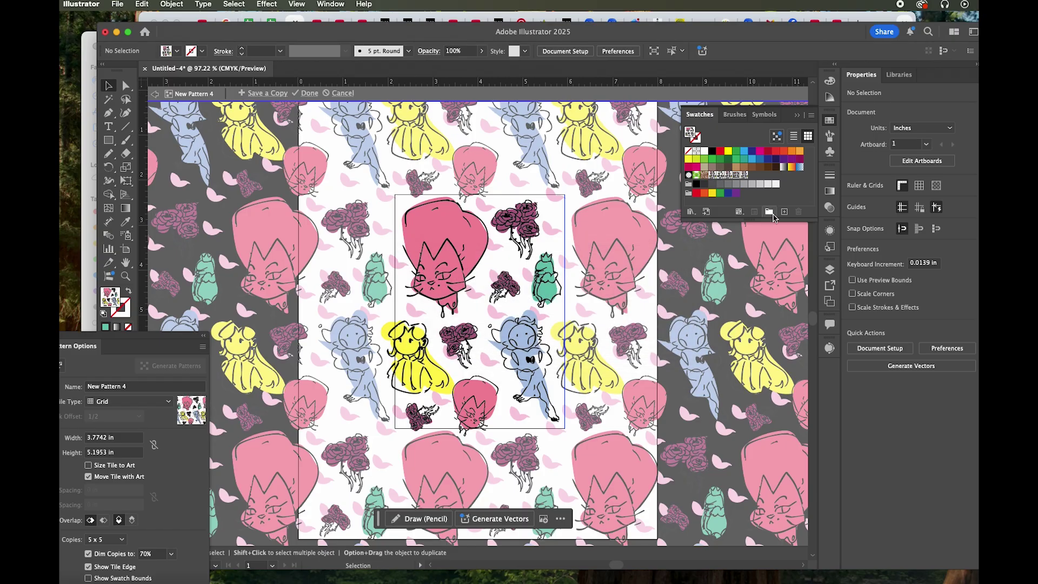
Step: Finish editing the pattern and save the document on the computer as Pattern1-MASTER in Illustrator 2020 format
{"action": "left_click", "coordinate": [307, 93]}
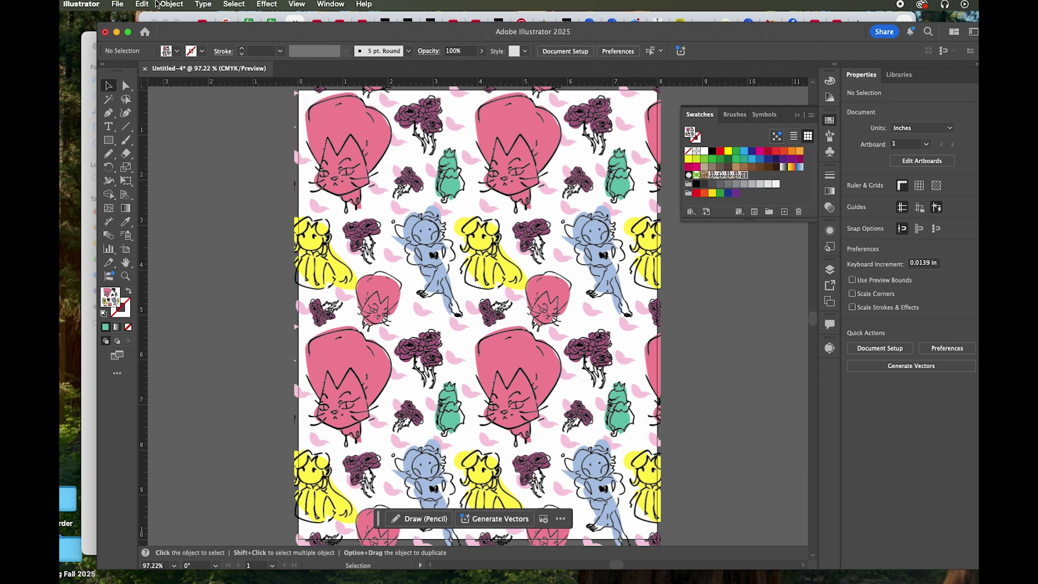
{"action": "left_click", "coordinate": [117, 4]}
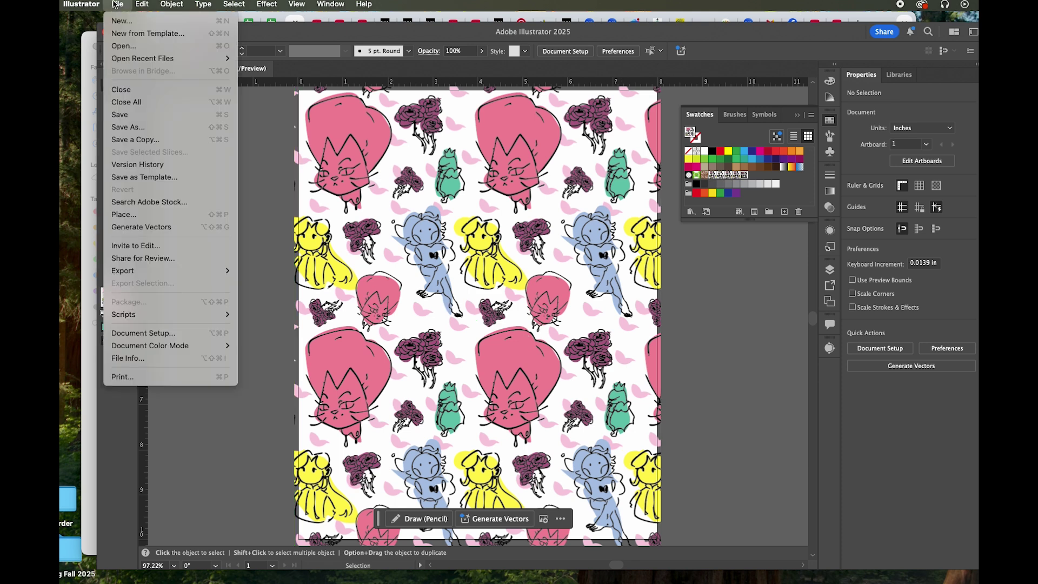
{"action": "left_click", "coordinate": [130, 115]}
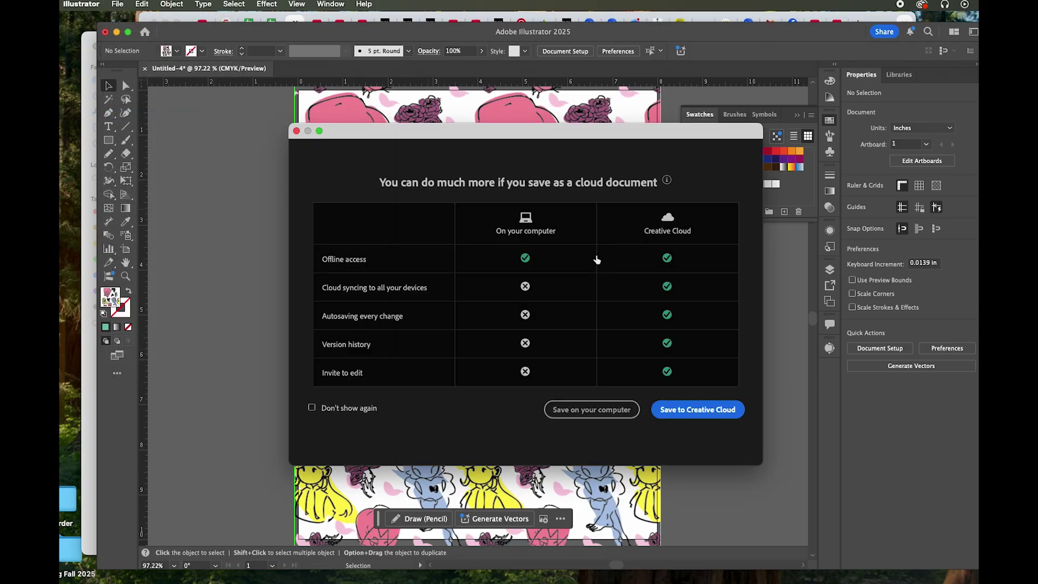
{"action": "left_click", "coordinate": [602, 408]}
{"action": "type", "text": "Pattern1-MASTER"}
{"action": "left_click", "coordinate": [781, 330]}
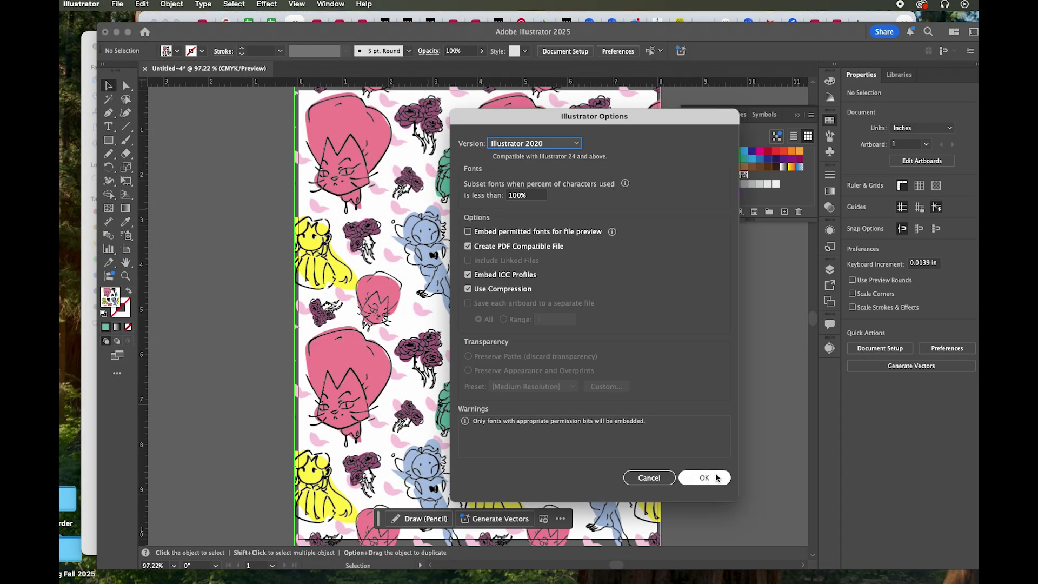
{"action": "left_click", "coordinate": [716, 477]}
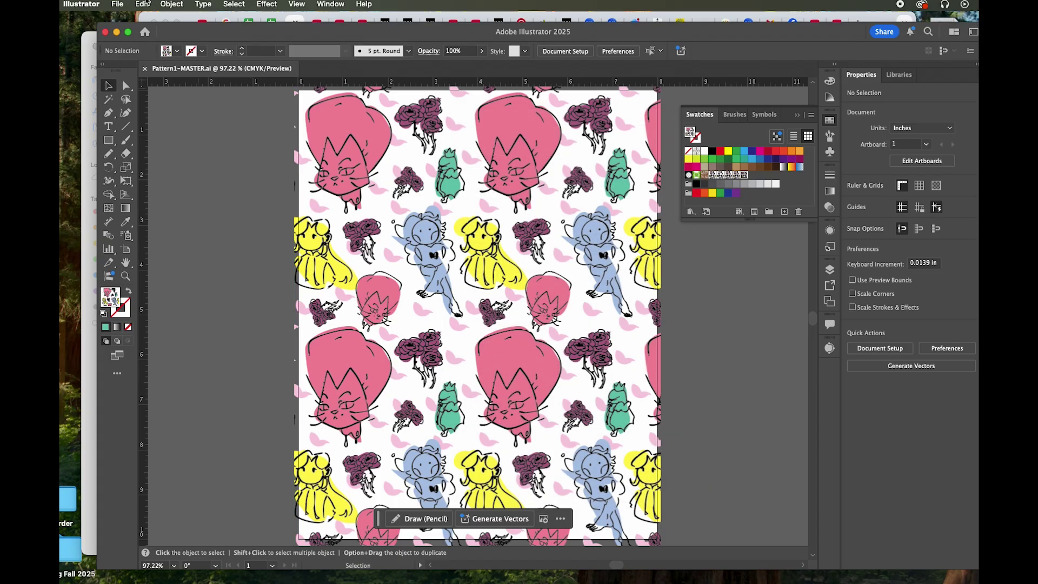
Step: Export the document to the Desktop as an Adobe PDF with the [PDF/X-1a:2001] preset
{"action": "left_click", "coordinate": [117, 4]}
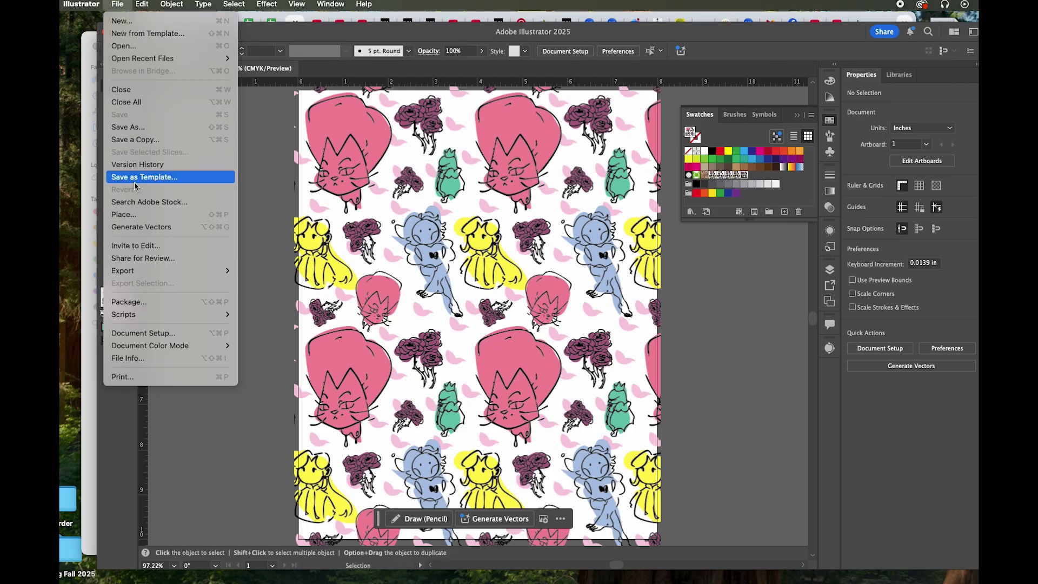
{"action": "mouse_move", "coordinate": [129, 271]}
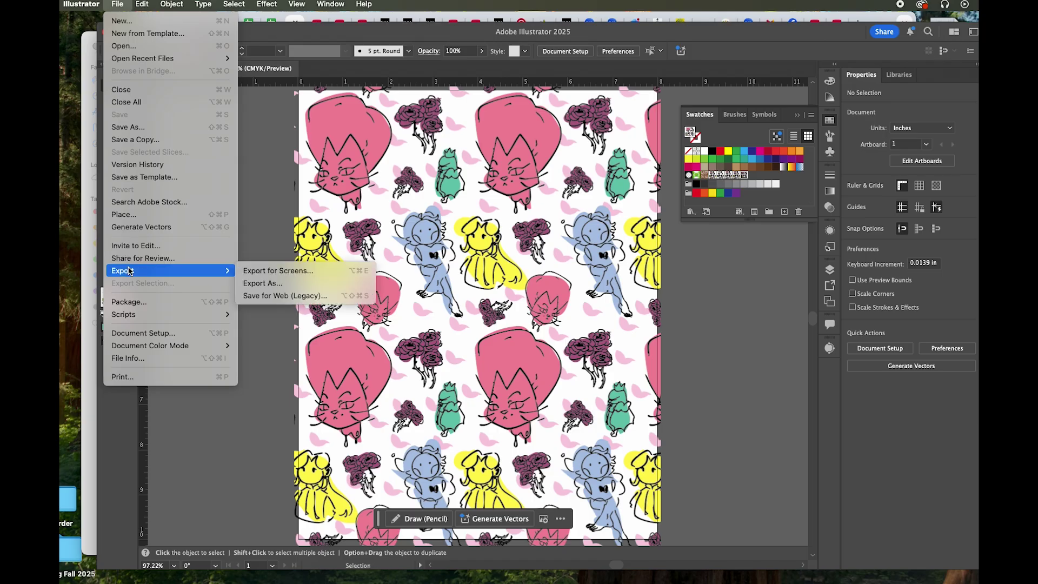
{"action": "left_click", "coordinate": [253, 283]}
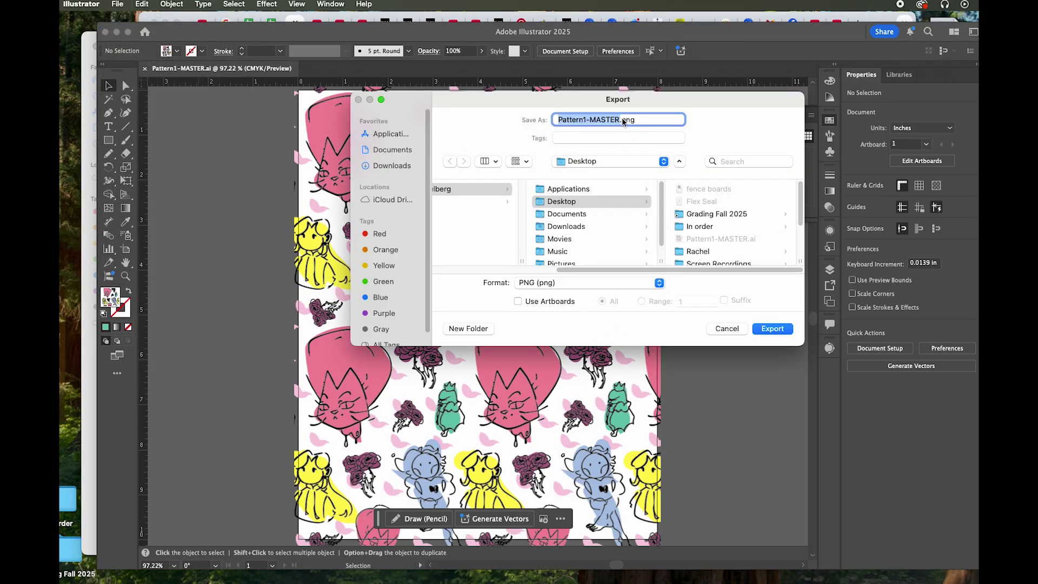
{"action": "left_click", "coordinate": [602, 283]}
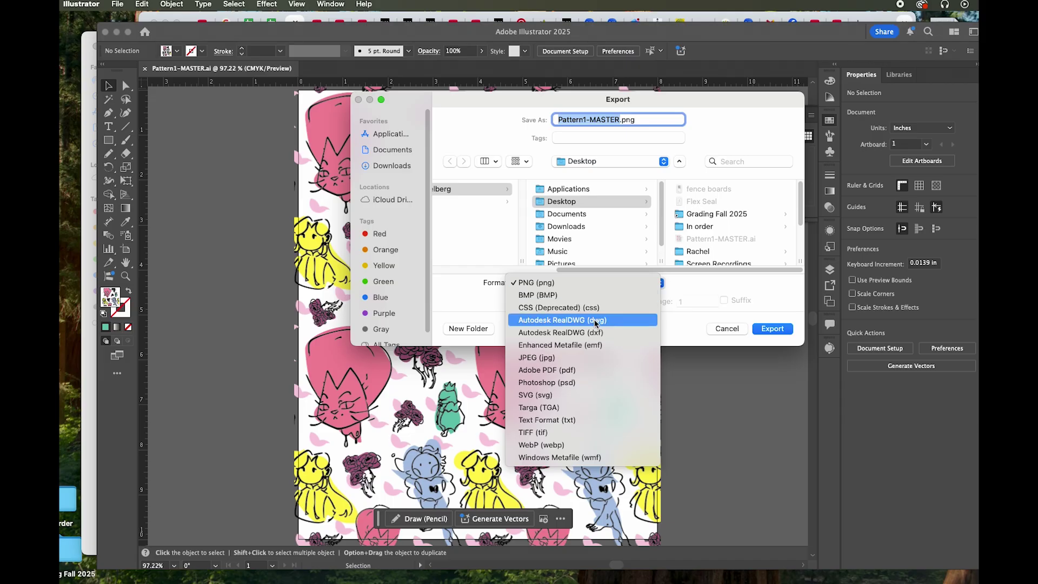
{"action": "left_click", "coordinate": [591, 371]}
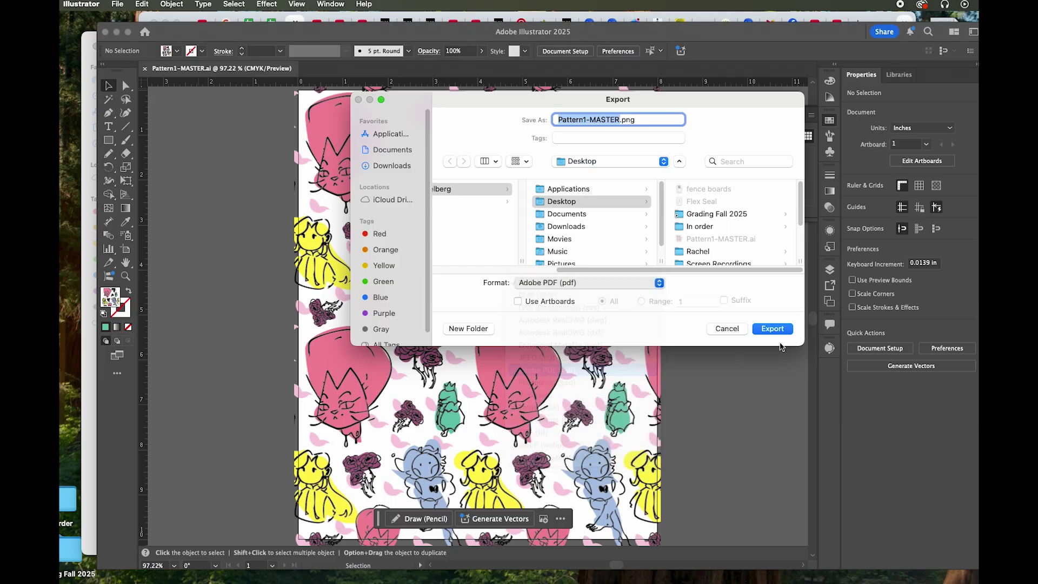
{"action": "left_click", "coordinate": [780, 331]}
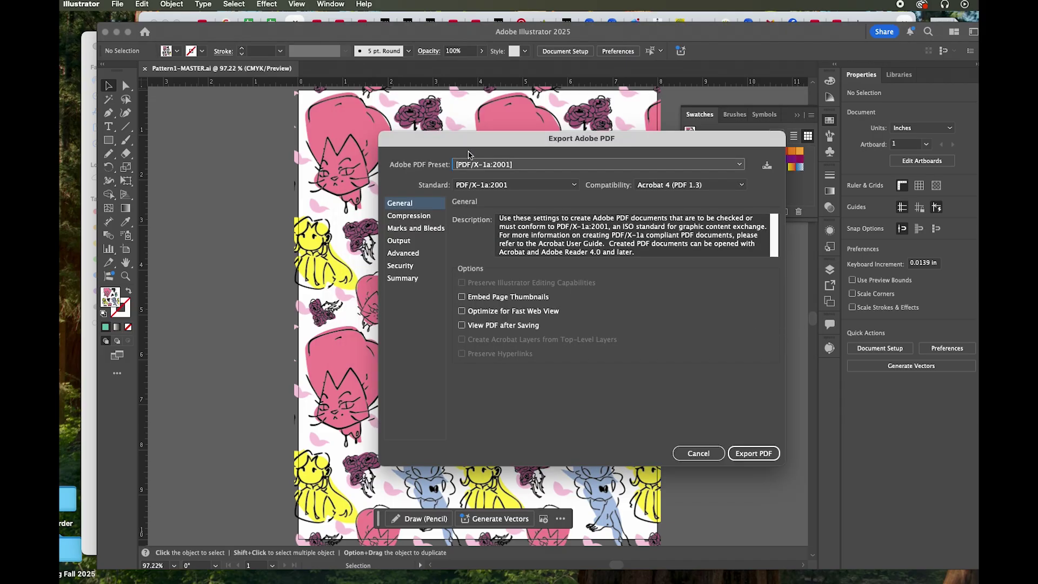
{"action": "left_click", "coordinate": [500, 169]}
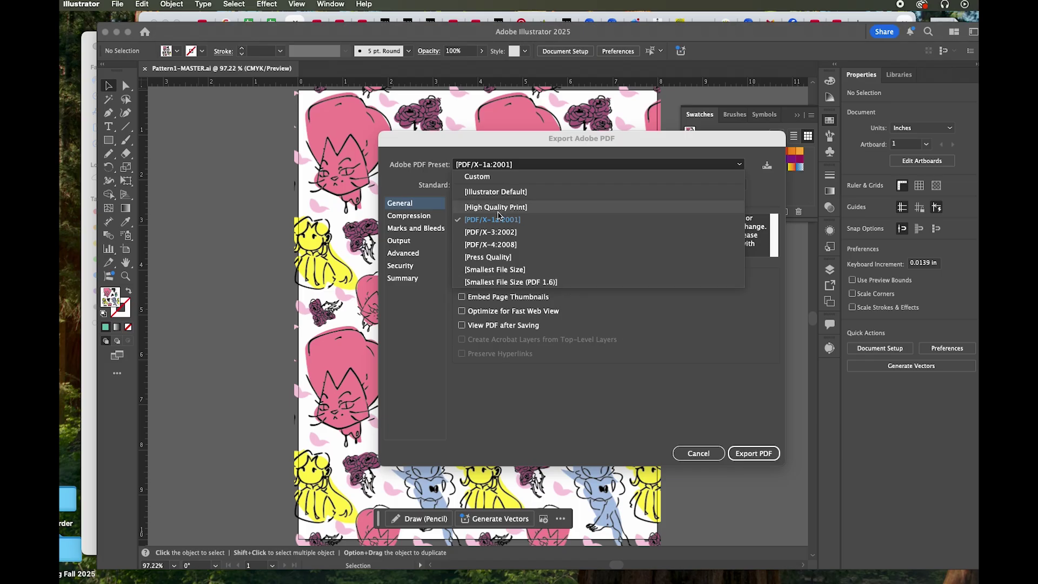
{"action": "left_click", "coordinate": [518, 164]}
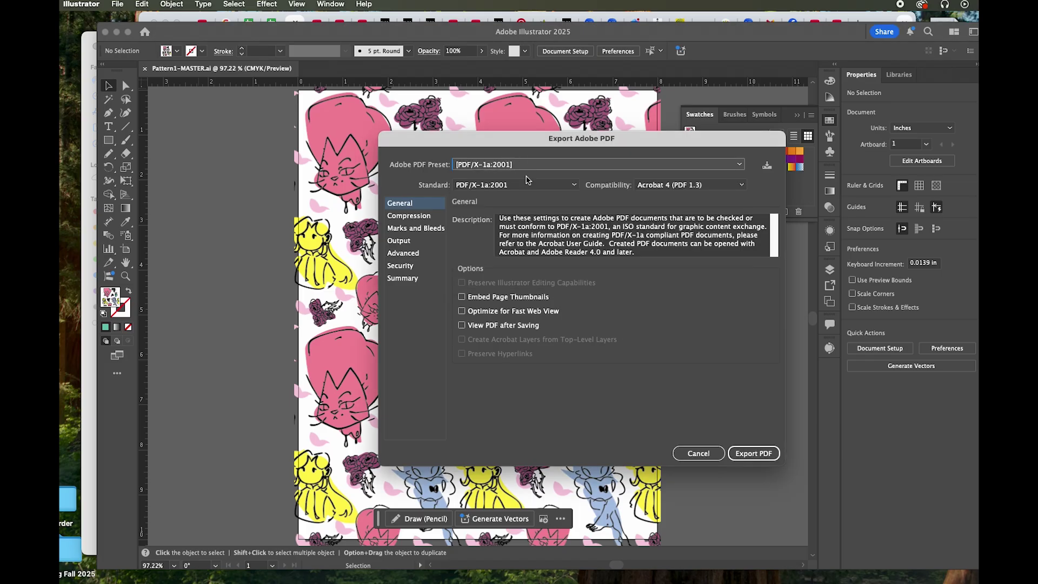
{"action": "left_click", "coordinate": [752, 454]}
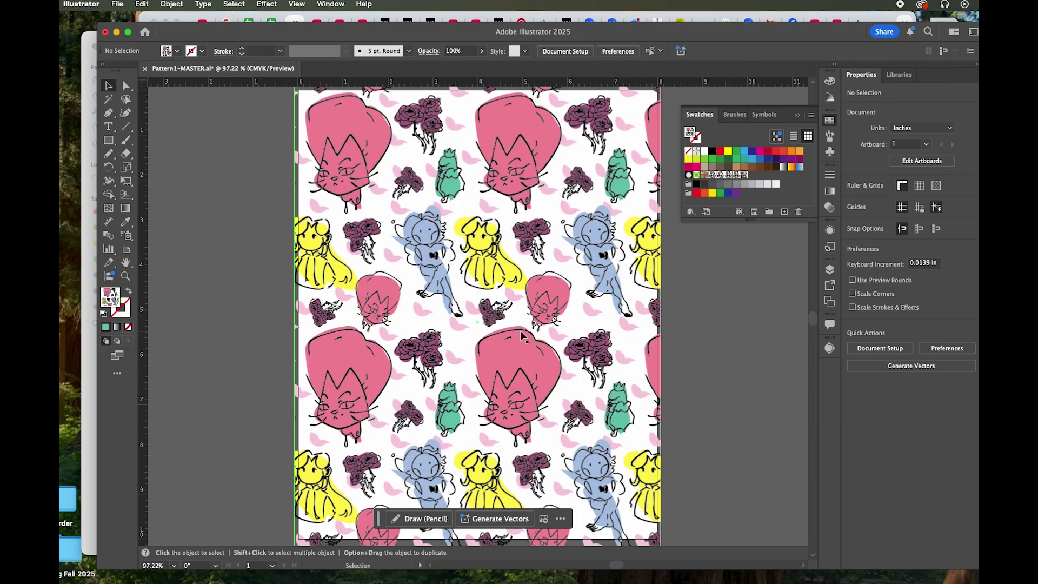
Step: Extend the pattern-filled rectangle slightly further past the artboard's left edge and deselect it
{"action": "scroll", "coordinate": [523, 337], "scroll_direction": "up", "scroll_amount": 4}
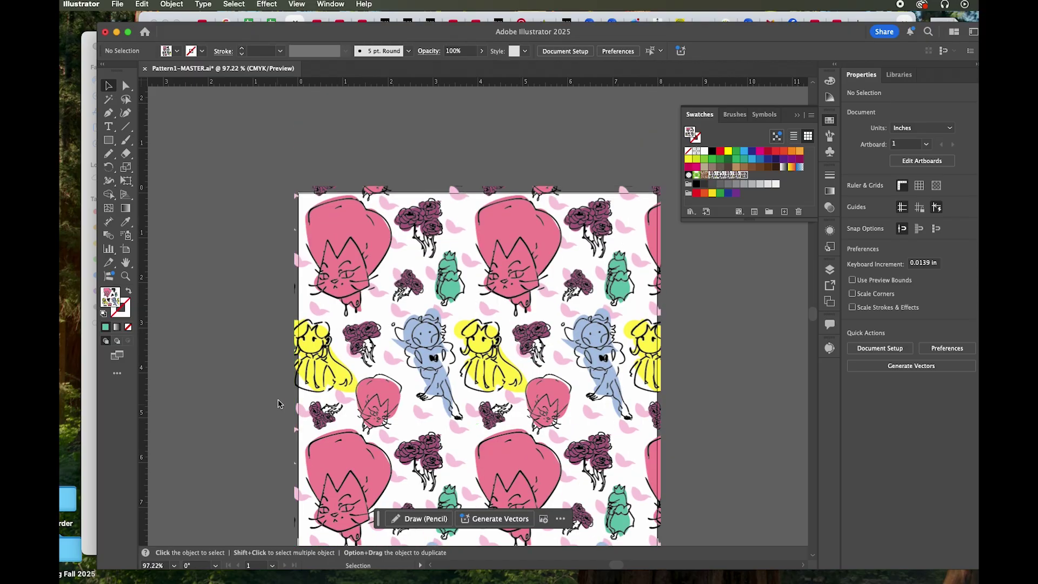
{"action": "left_click", "coordinate": [293, 425]}
{"action": "mouse_move", "coordinate": [294, 425]}
{"action": "left_mouse_down"}
{"action": "mouse_move", "coordinate": [219, 424]}
{"action": "mouse_move", "coordinate": [290, 425]}
{"action": "left_mouse_up"}
{"action": "left_click", "coordinate": [734, 364]}
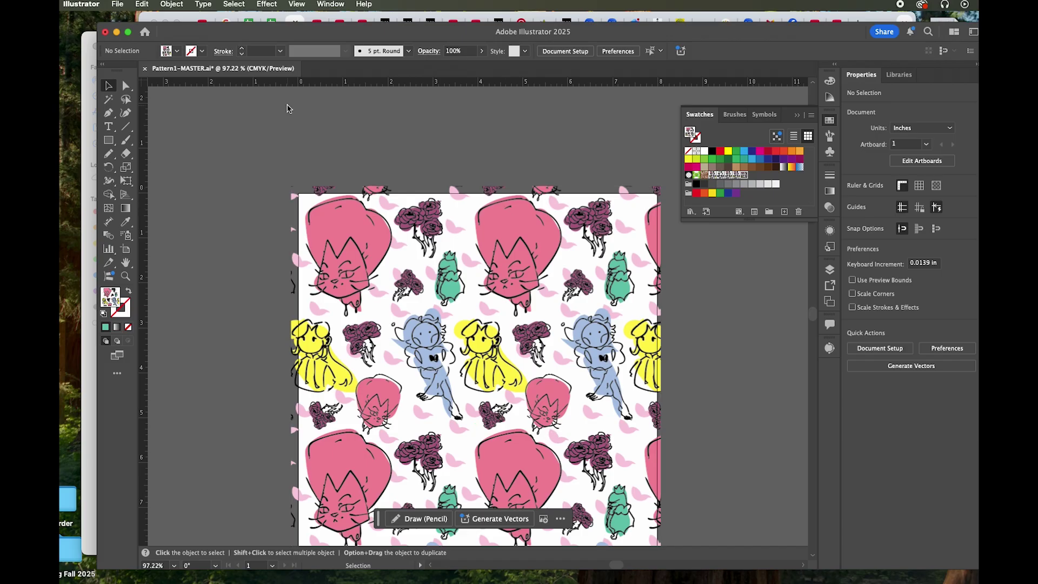
Step: Minimize the Illustrator window and open the exported Pattern1-MASTER.pdf from the desktop to check it in Preview
{"action": "left_click", "coordinate": [116, 32]}
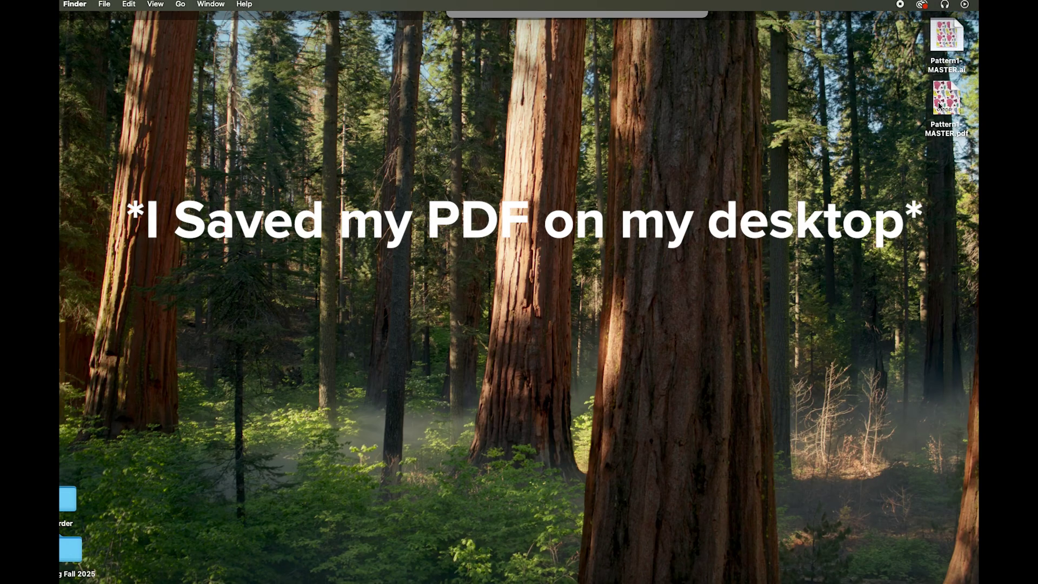
{"action": "double_click", "coordinate": [939, 106]}
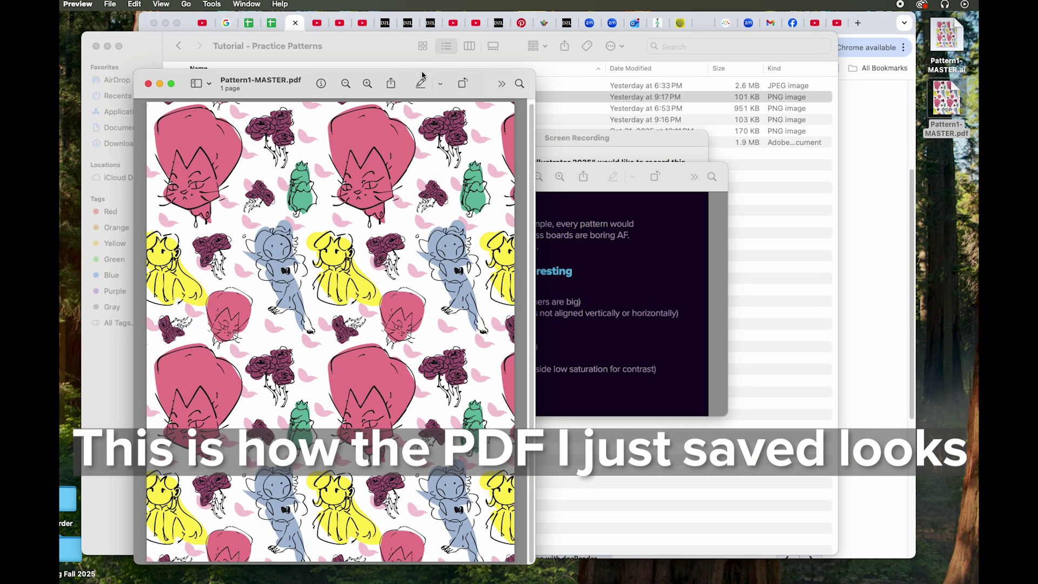
{"action": "left_click_drag", "start_coordinate": [420, 76], "coordinate": [541, 38]}
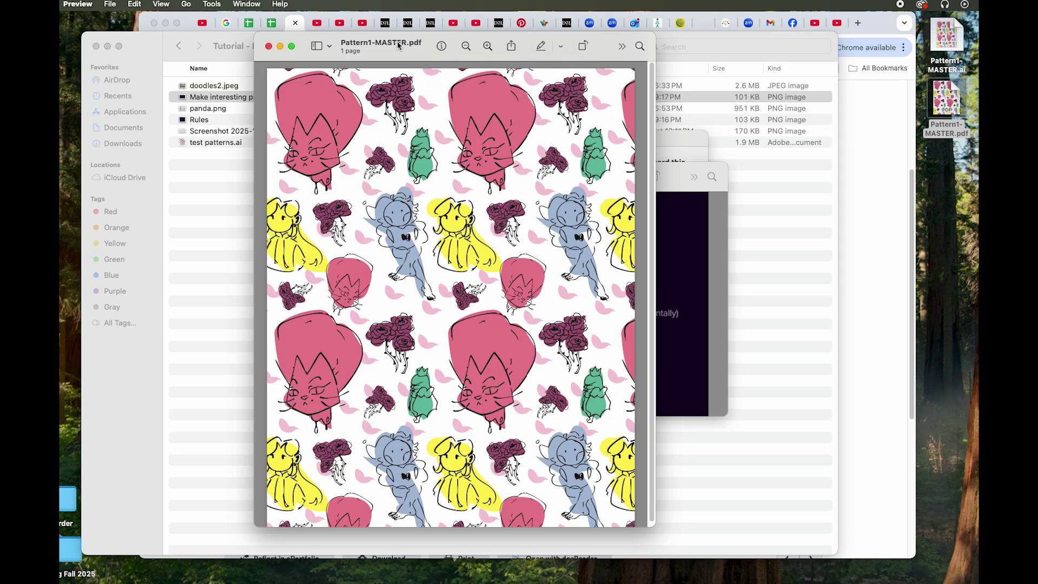
Step: Switch to Chrome and view the project brief's final artwork and deliverables requirements
{"action": "left_click", "coordinate": [387, 26]}
{"action": "left_click", "coordinate": [410, 23]}
{"action": "key", "text": "super+5"}
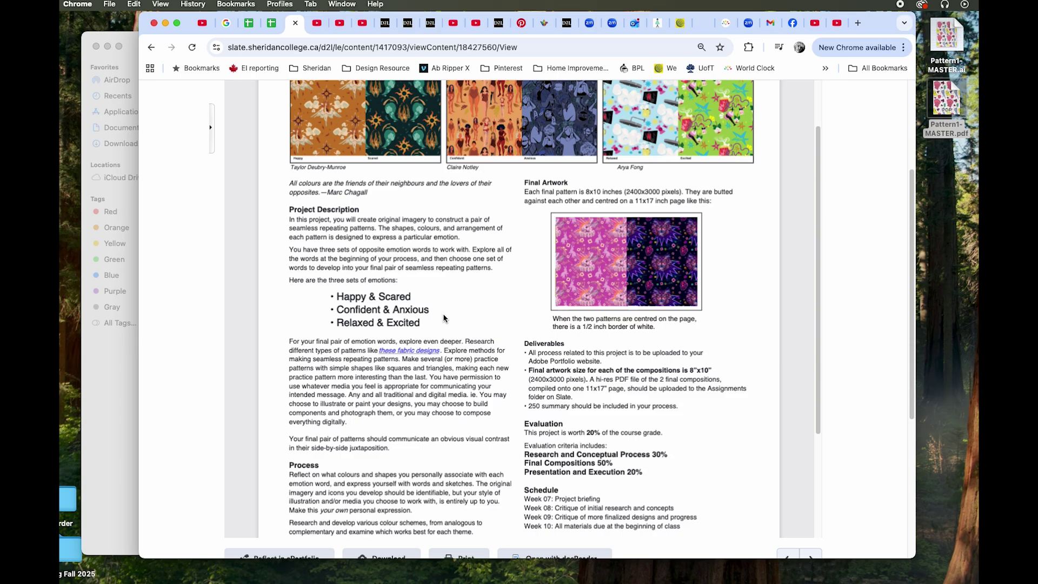